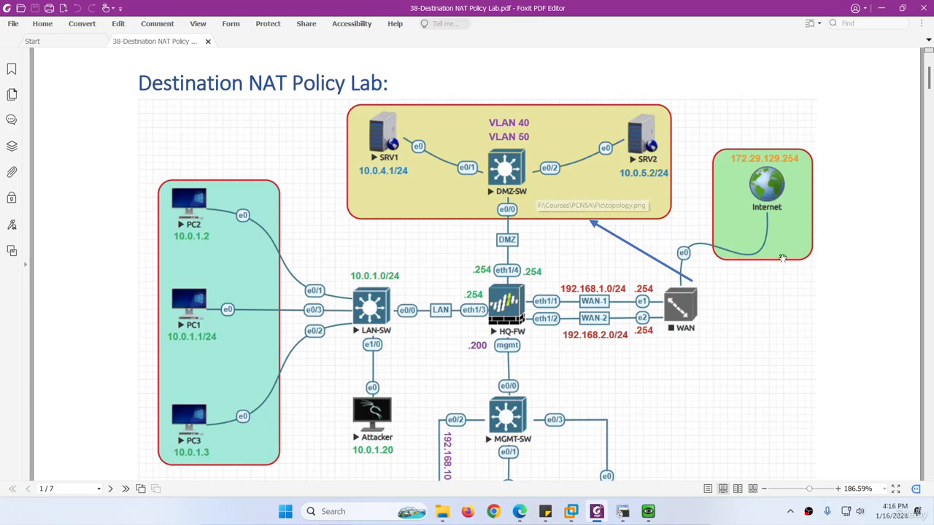
Copy the rule name Dest_NAT_To_Web from page 2 of the lab guide.
scroll(787, 286, down, 10)
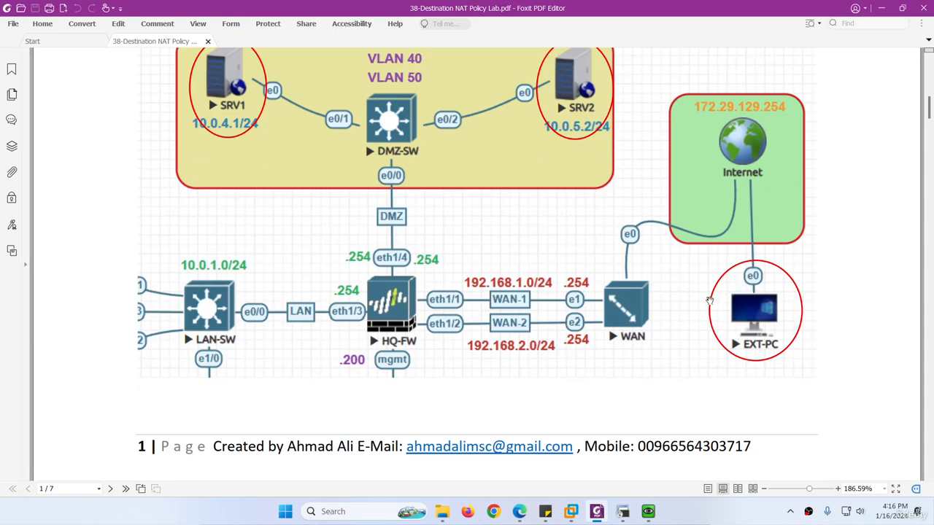
scroll(639, 284, up, 3)
scroll(416, 263, down, 10)
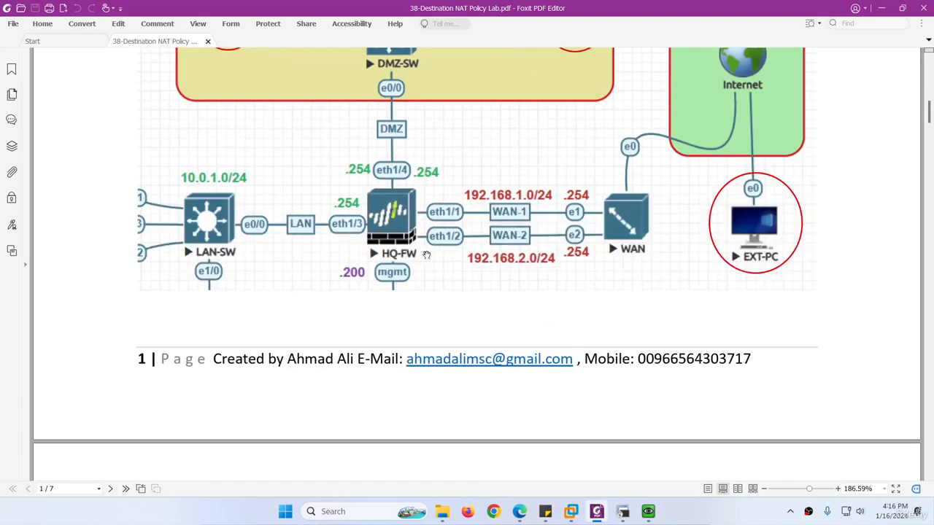
scroll(427, 255, down, 8)
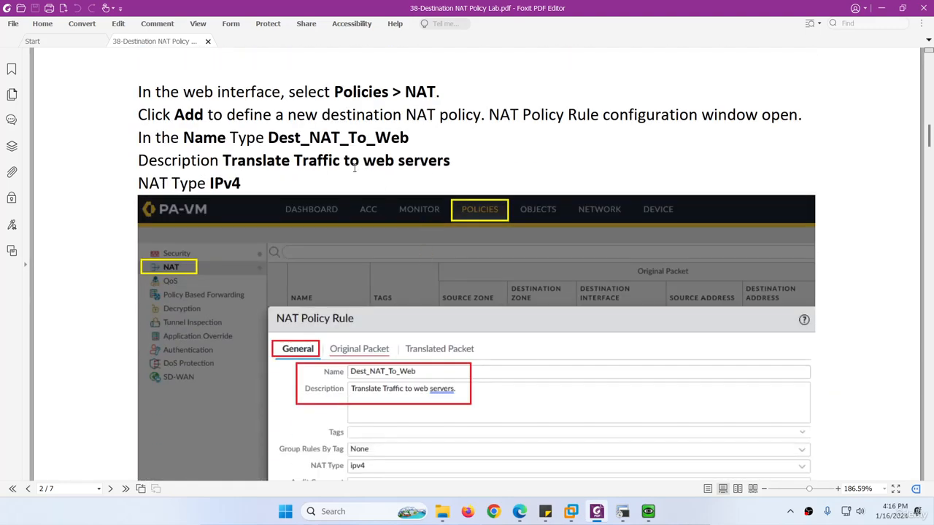
drag(410, 138, 269, 139)
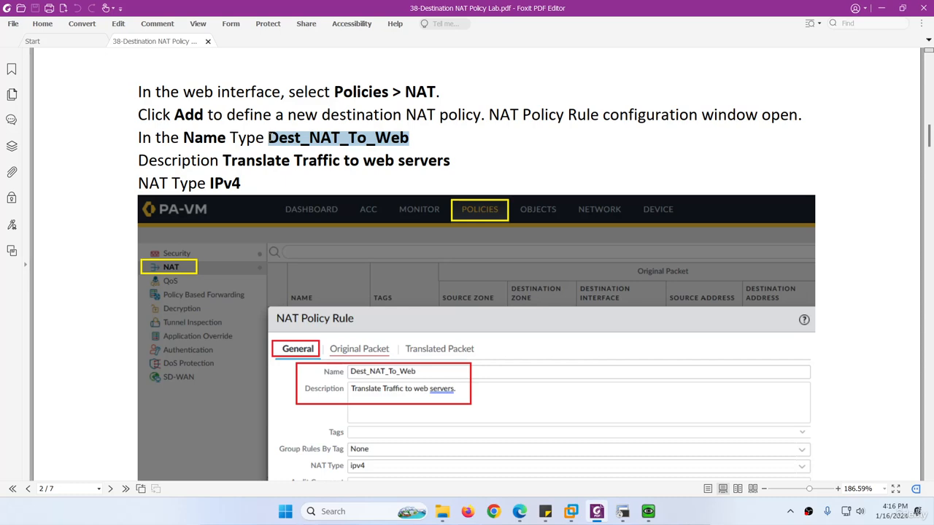
right_click(292, 146)
click(292, 147)
Switch to the browser showing the EVE lab topology with HQ-FW.
scroll(357, 251, down, 3)
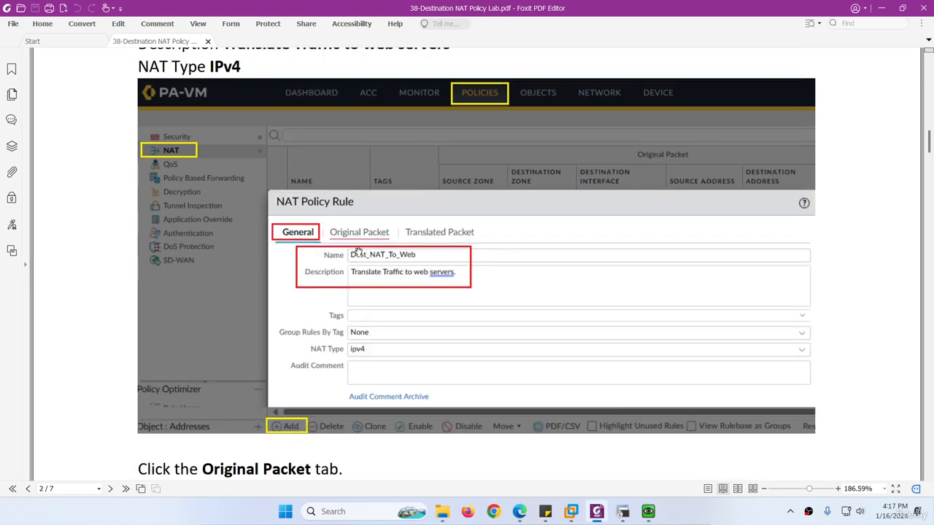
scroll(357, 251, down, 3)
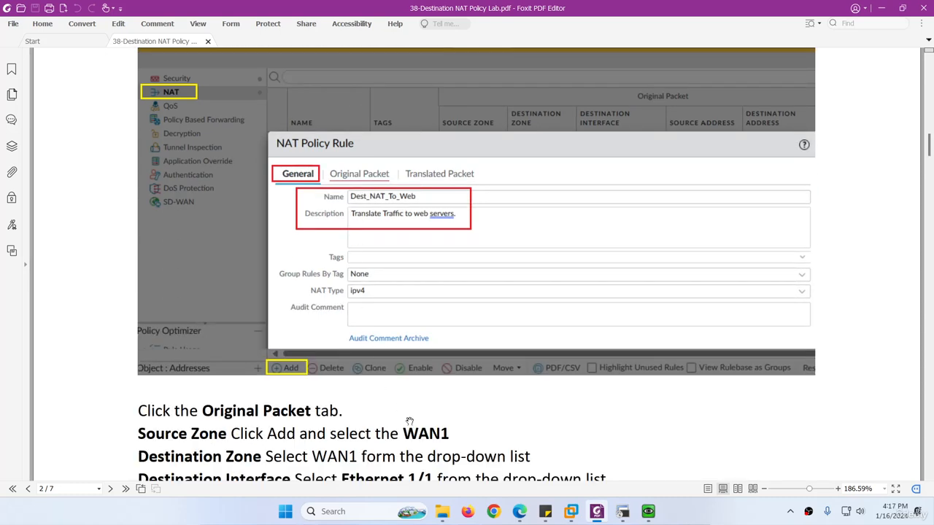
click(519, 511)
click(157, 8)
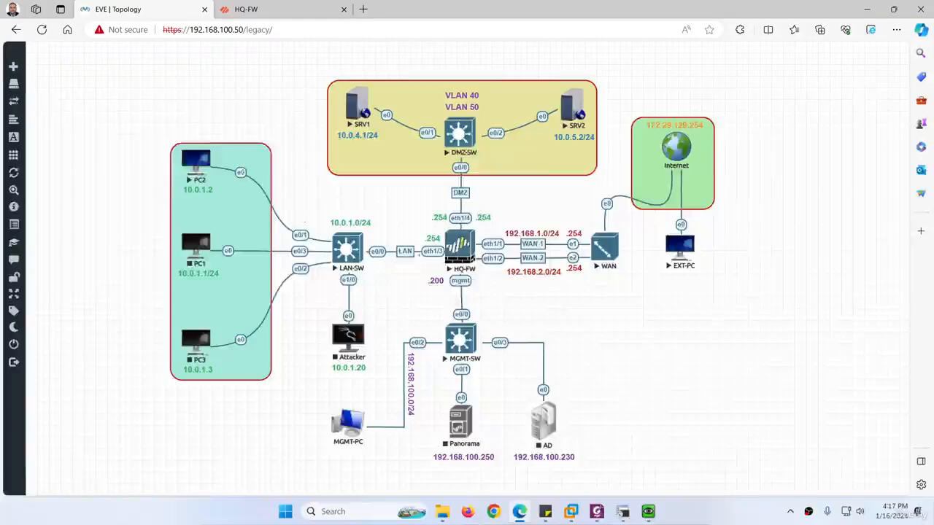
Add a new rule in Policies > NAT named Dest_NAT_To_Web.
click(254, 10)
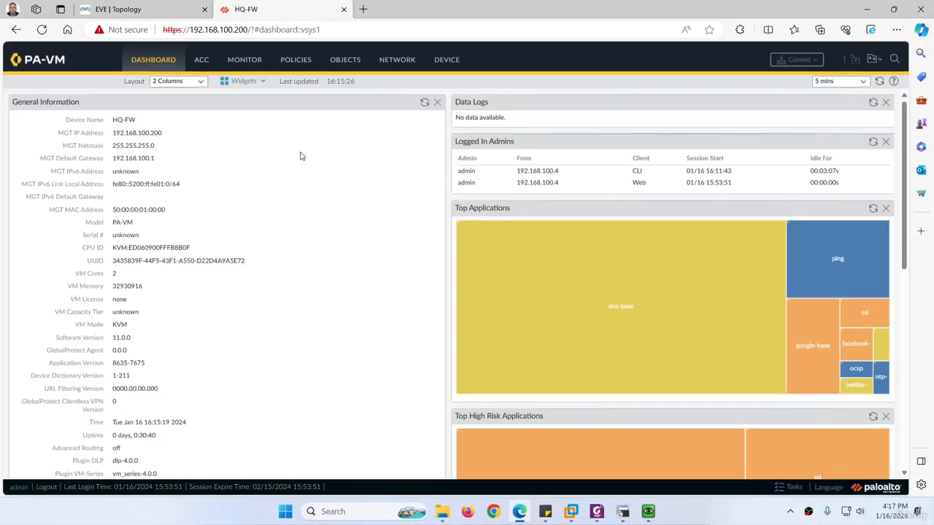
click(295, 60)
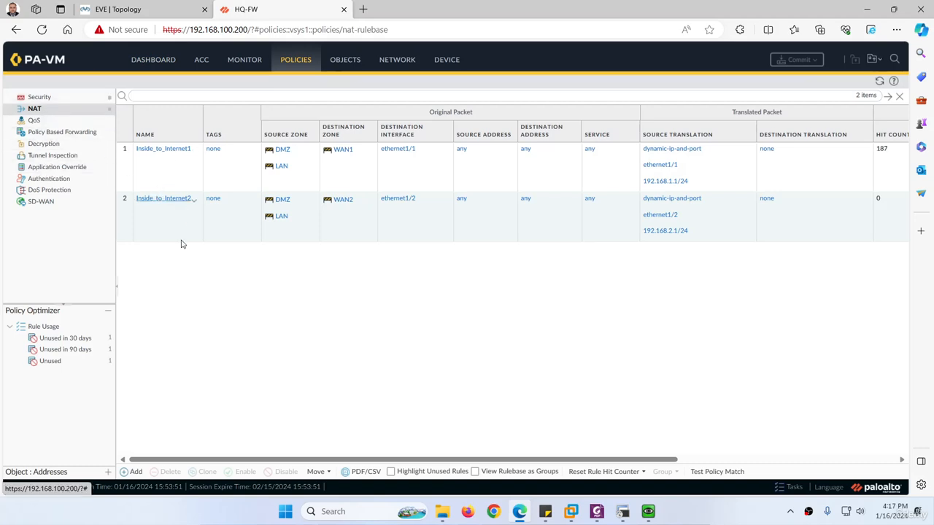
click(136, 472)
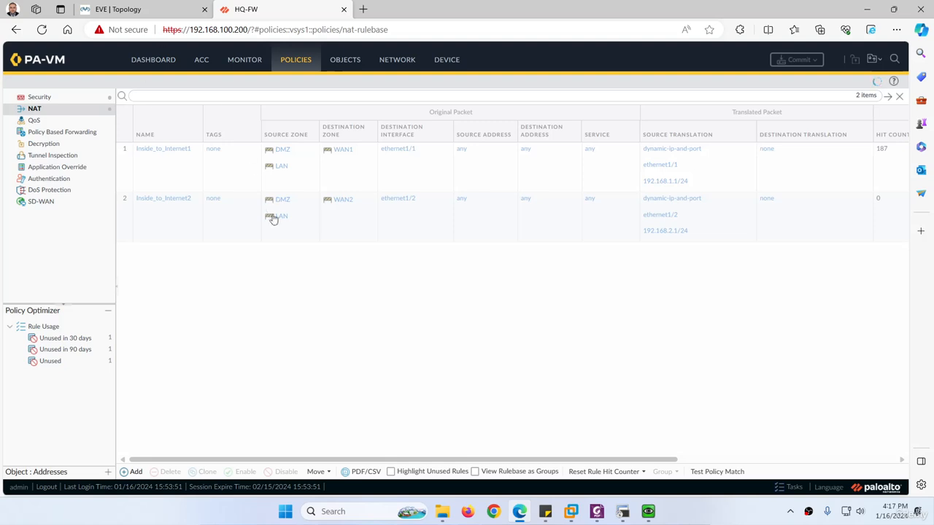
key(ctrl+v)
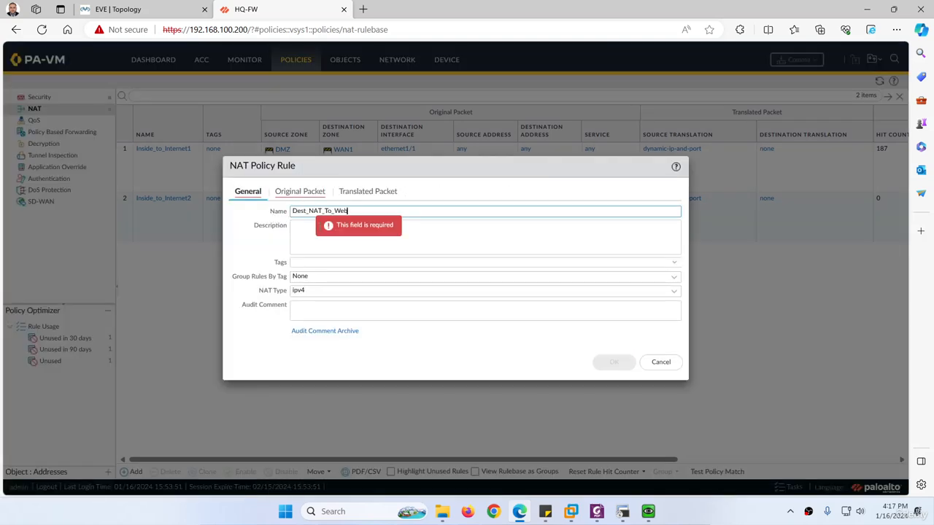
Paste the clipboard text into the new rule's description field.
click(322, 237)
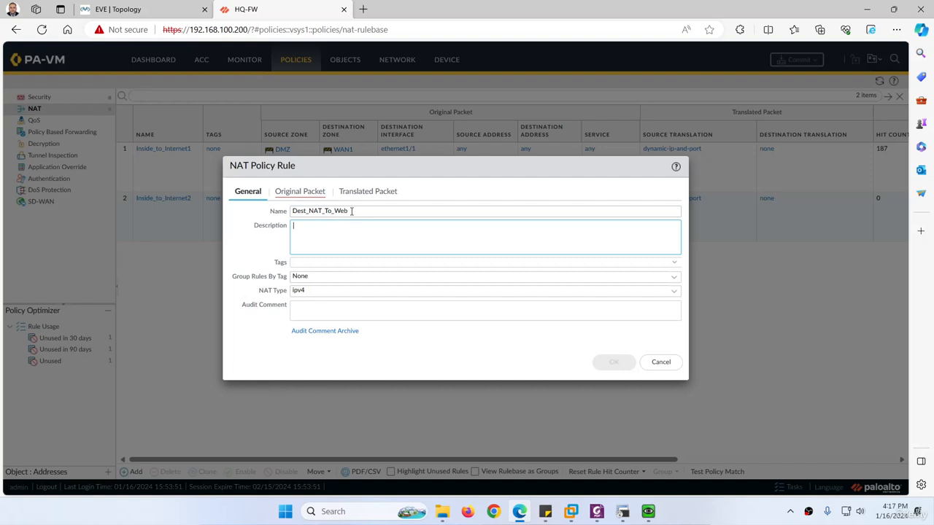
click(351, 211)
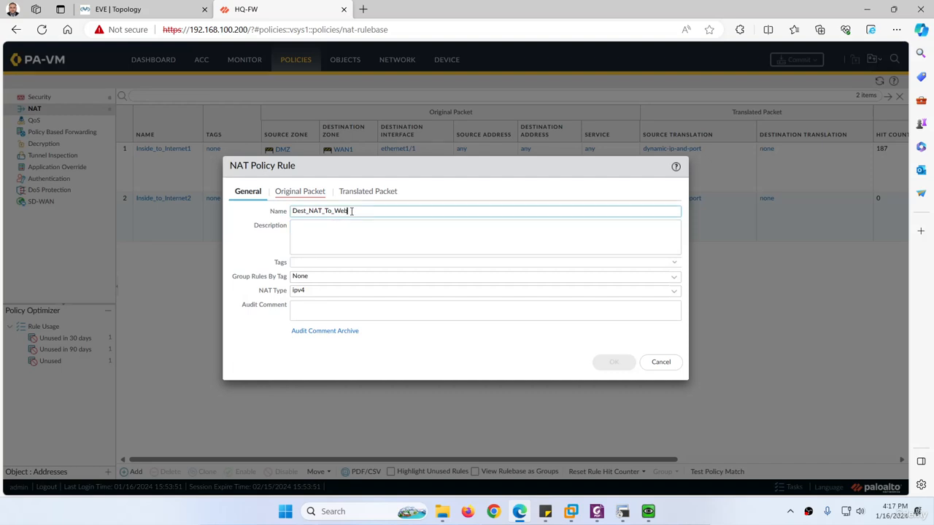
click(307, 234)
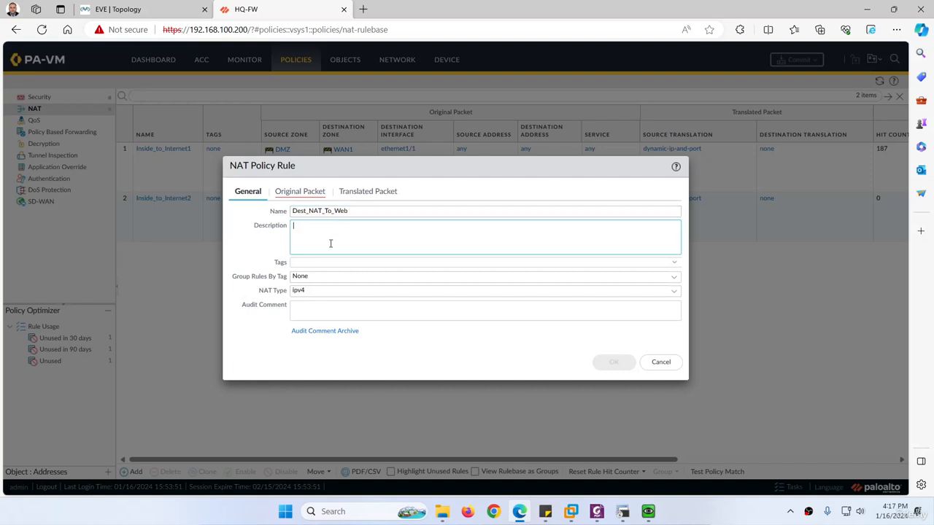
key(ctrl+v)
Copy 'Translate Traffic to web servers' from the guide and select the rule's incorrect description.
click(597, 512)
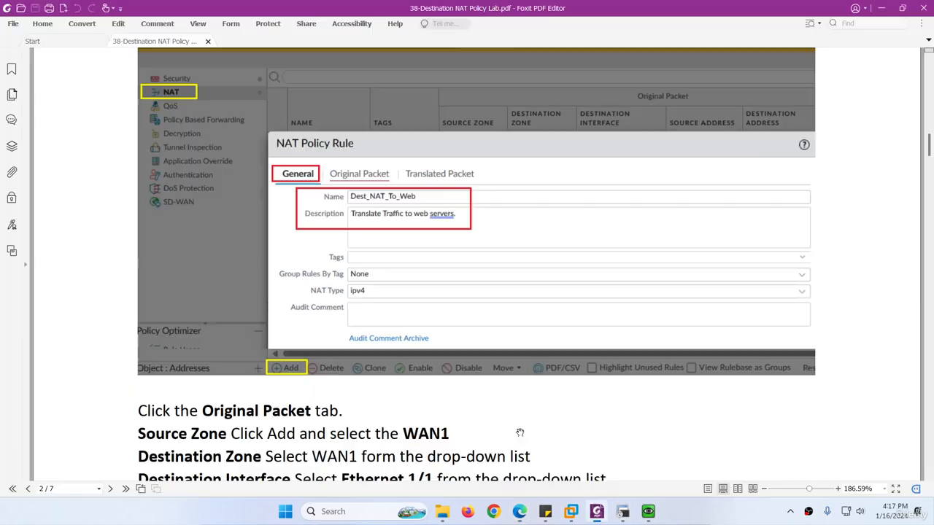
scroll(351, 269, up, 5)
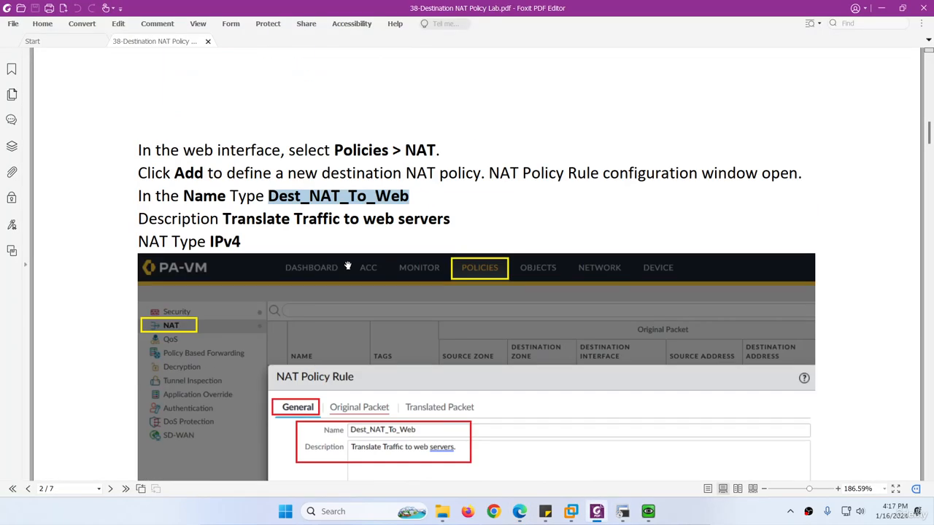
drag(450, 218, 223, 218)
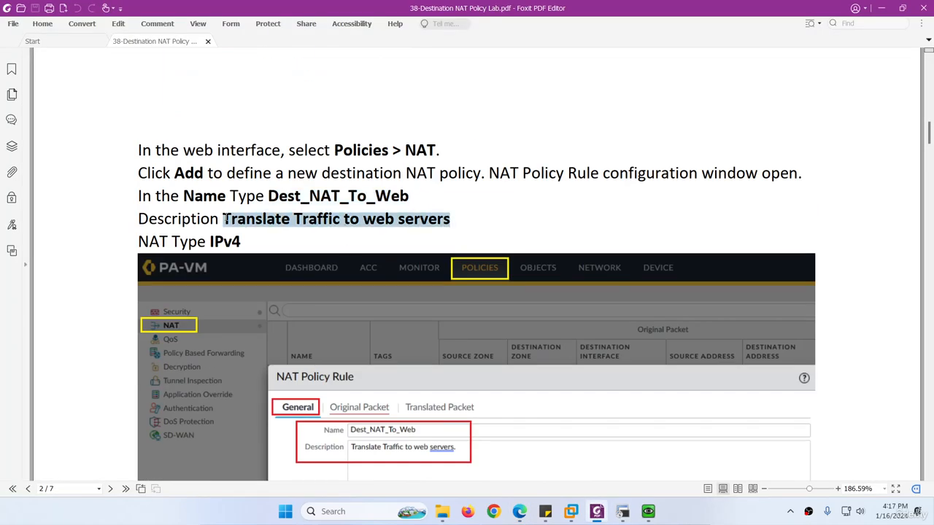
click(598, 517)
drag(358, 227, 279, 222)
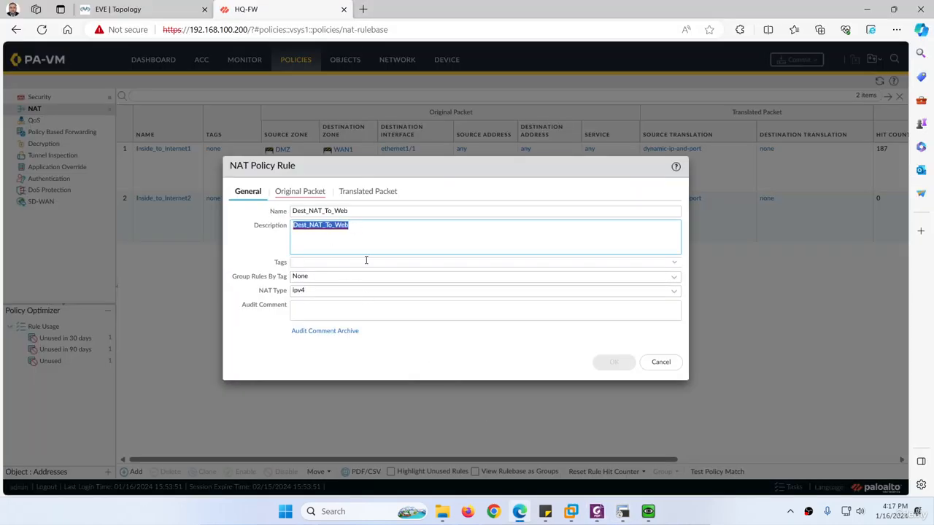
Replace the rule description with 'Translate Traffic to web servers'.
key(ctrl+v)
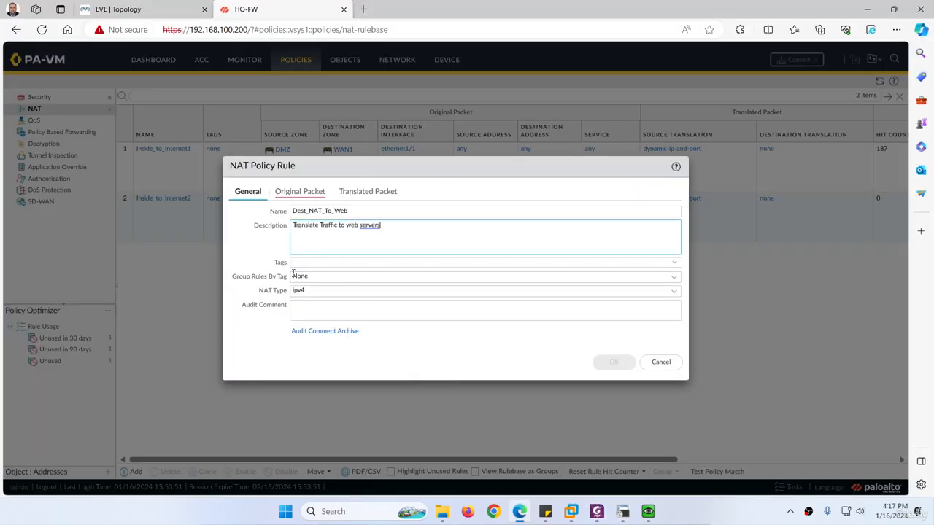
click(289, 193)
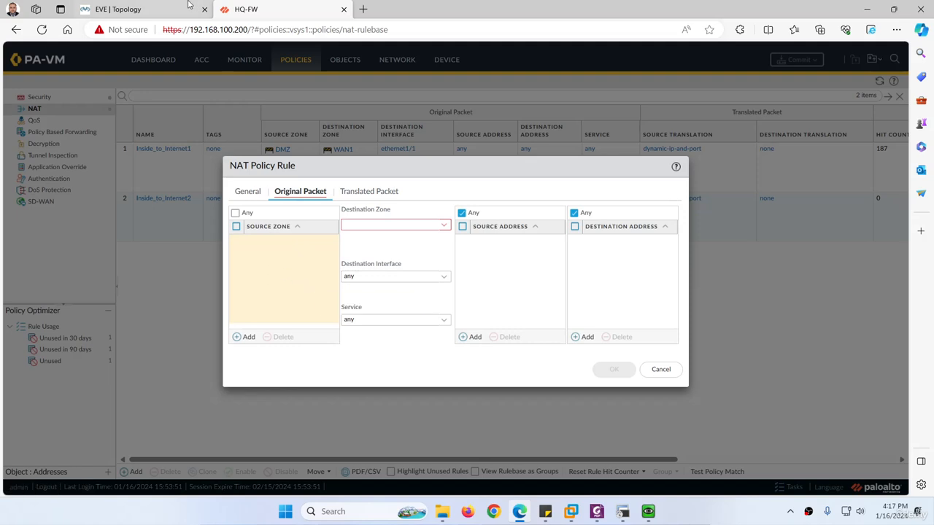
click(161, 9)
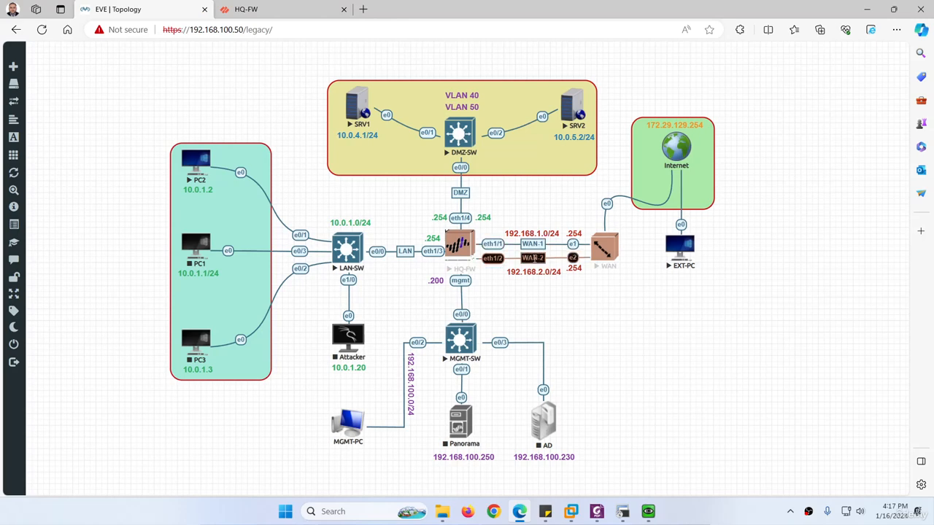
click(266, 7)
Make WAN1 the only source zone, adding then deleting WAN2.
click(243, 338)
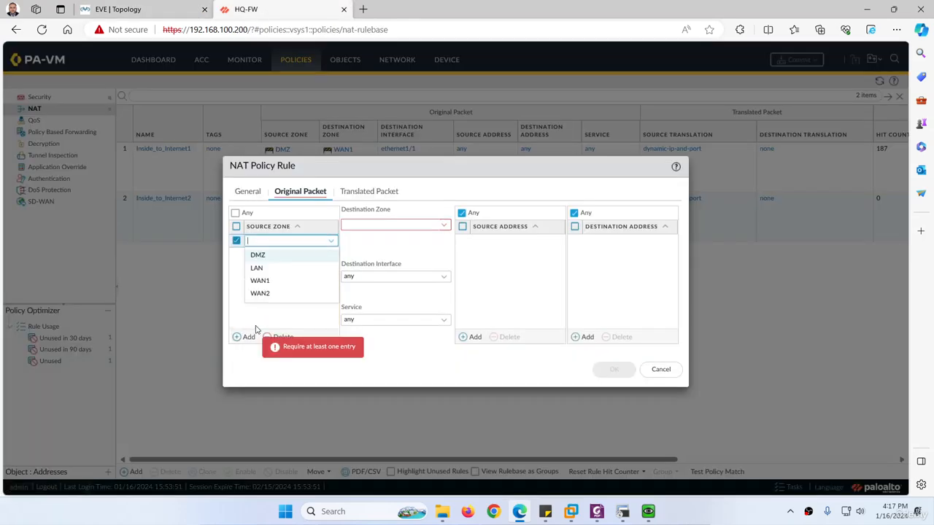
click(268, 282)
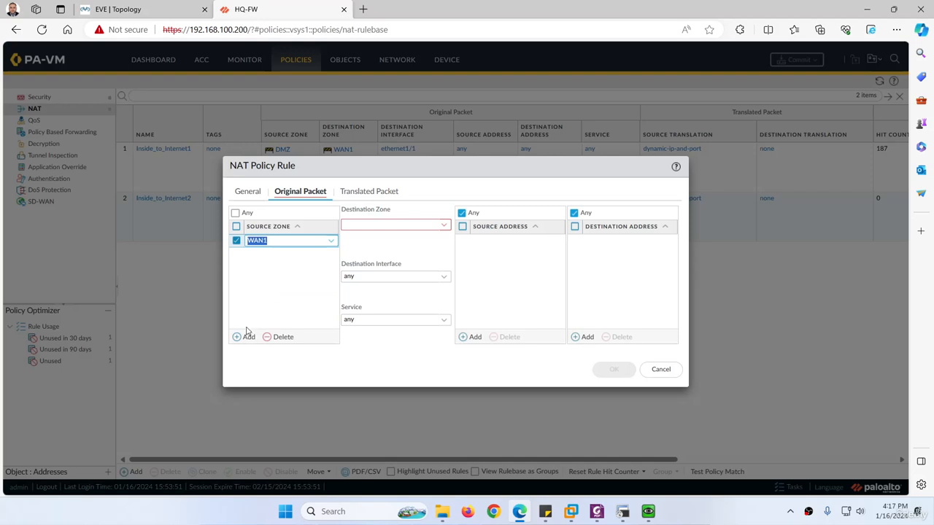
click(245, 337)
click(260, 308)
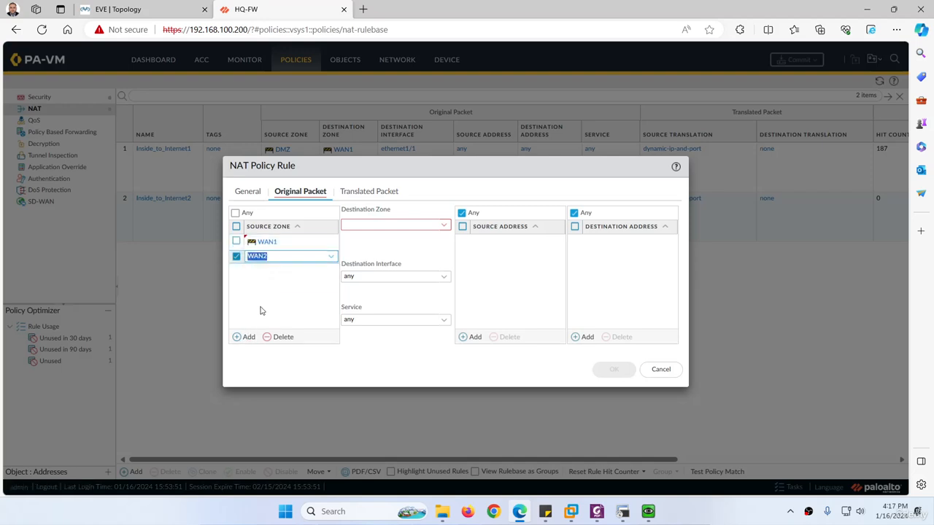
click(273, 301)
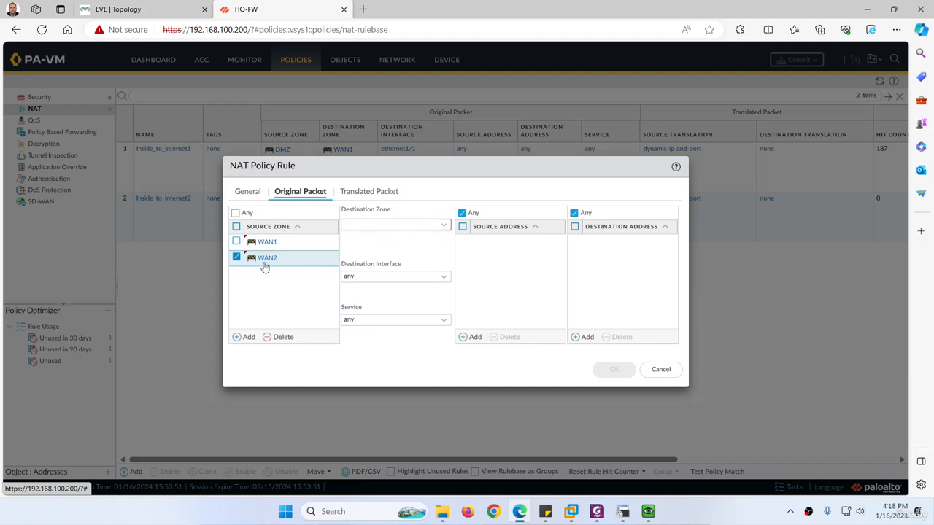
click(282, 337)
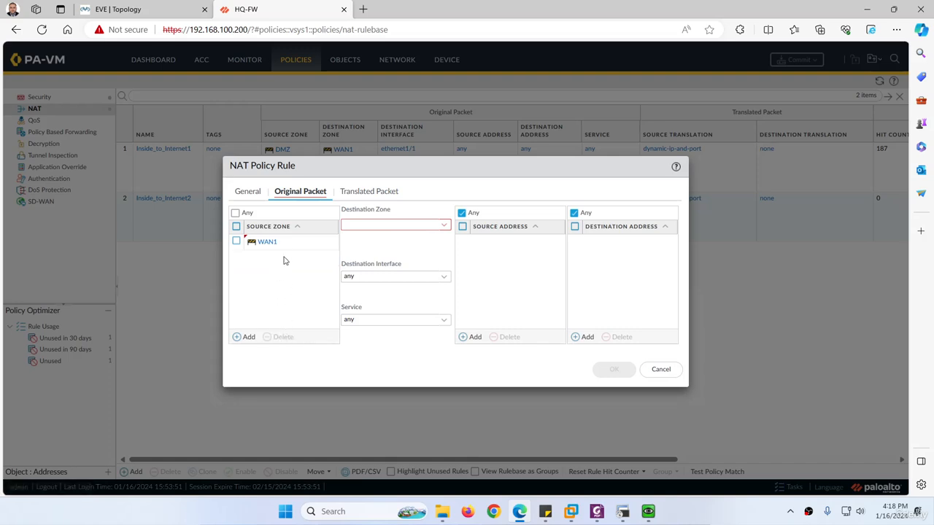
click(117, 8)
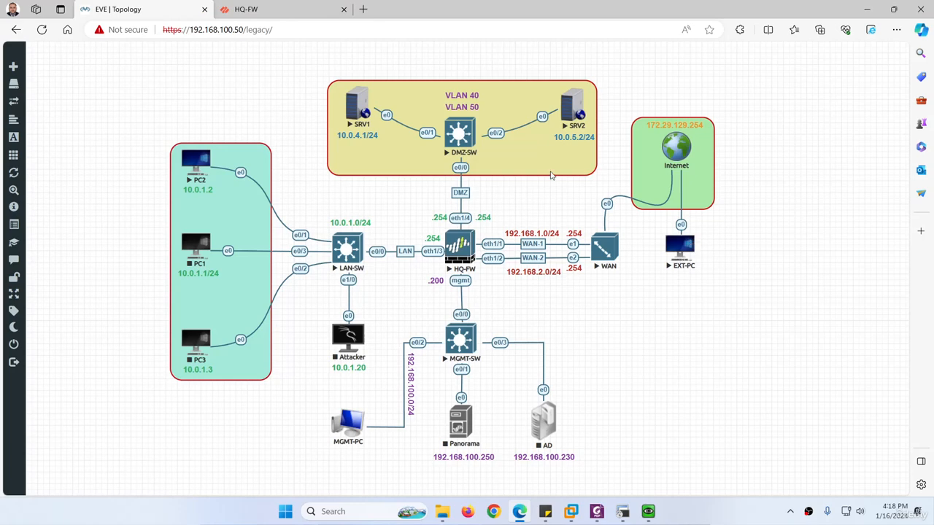
click(268, 6)
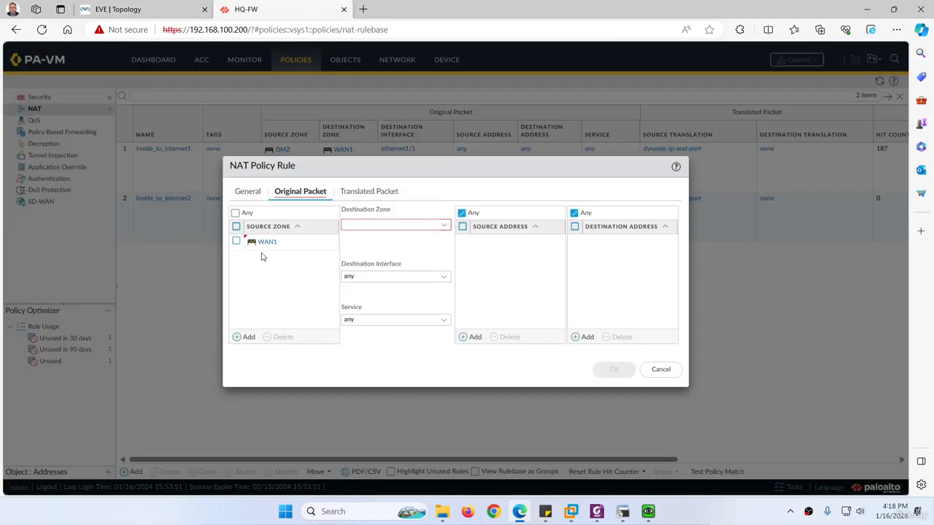
Set the rule's destination zone to WAN1, checking it against the lab topology.
click(443, 226)
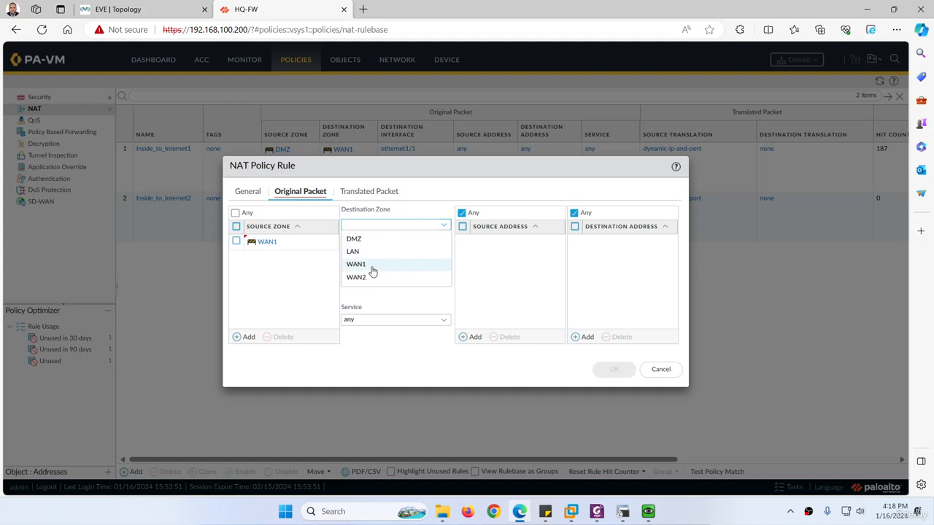
click(372, 266)
click(124, 8)
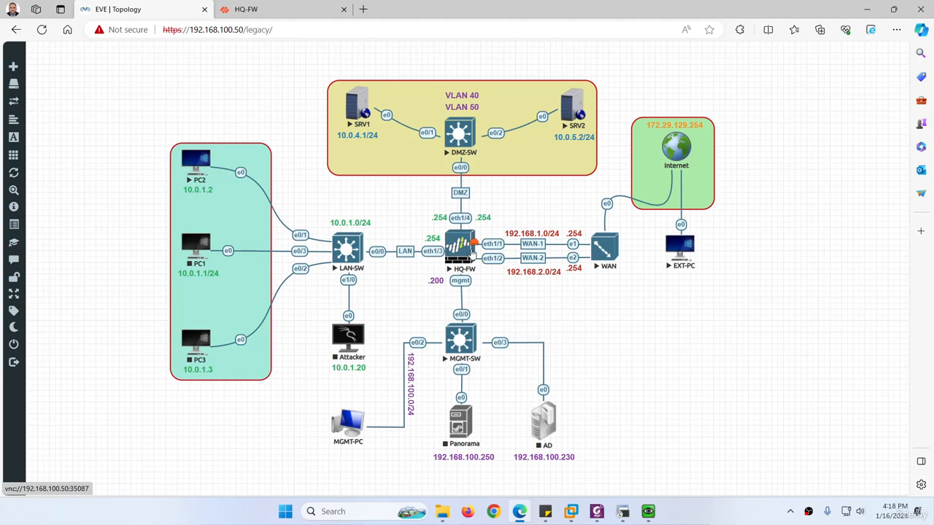
click(268, 10)
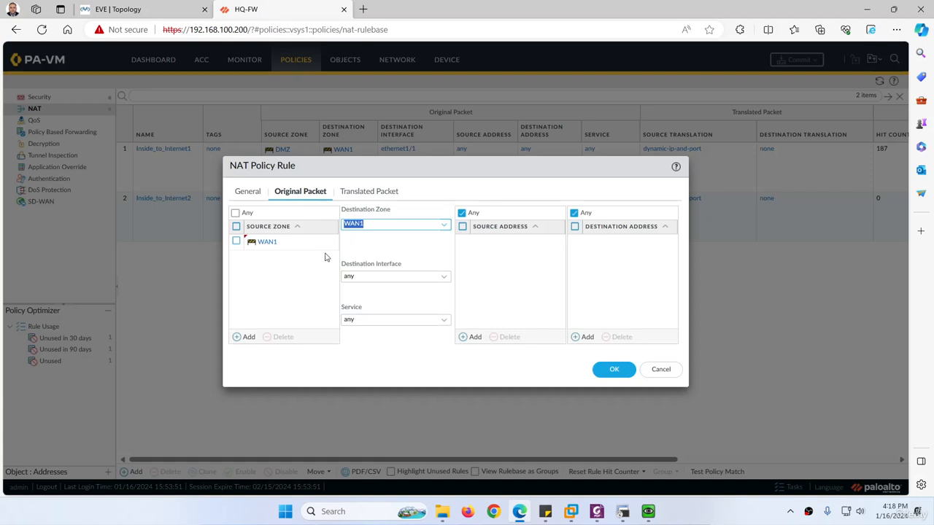
click(157, 9)
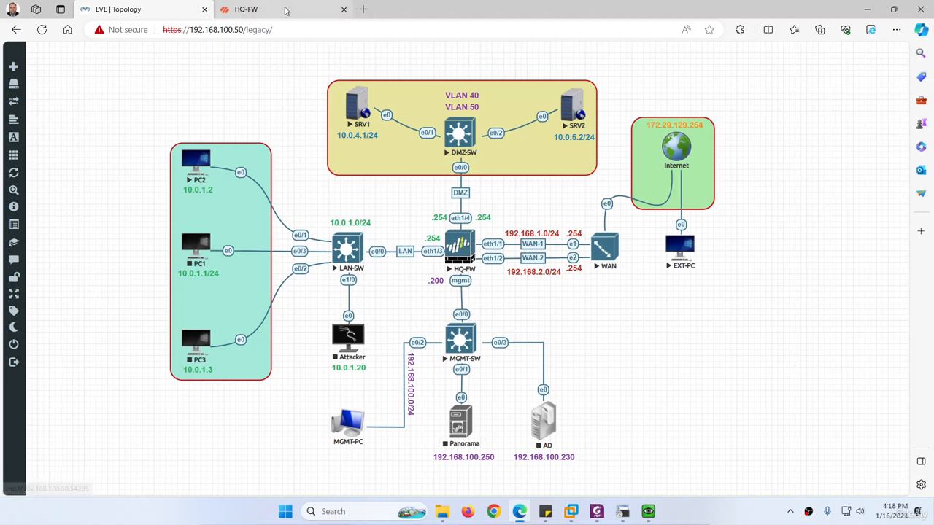
click(246, 9)
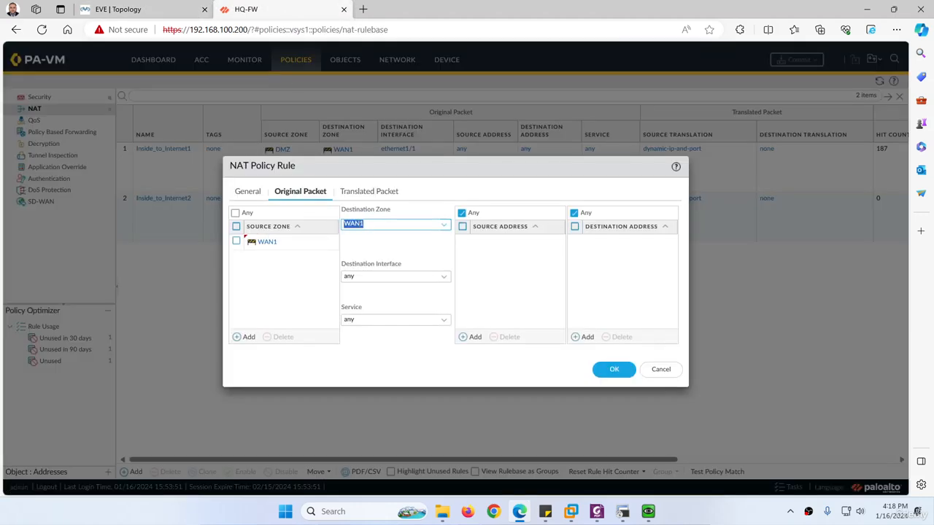
Choose ethernet1/1 as destination interface and add a blank destination address entry.
click(442, 281)
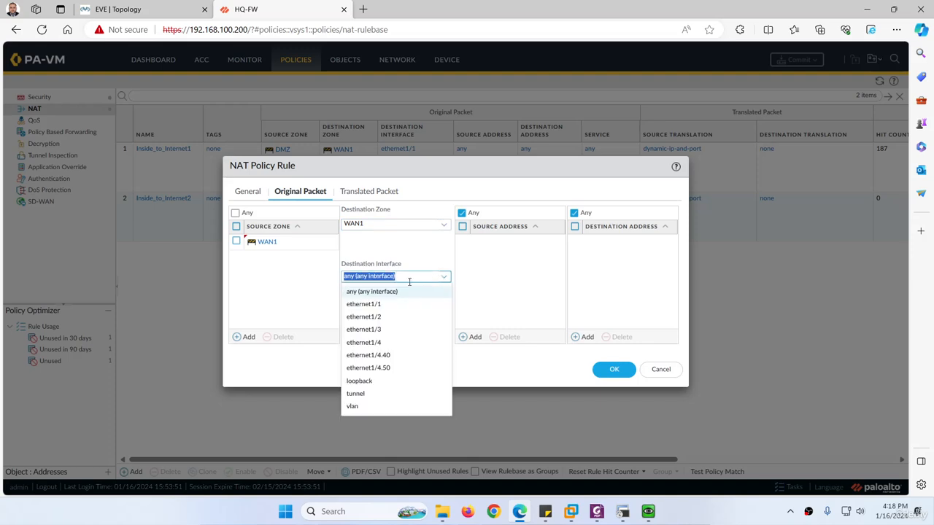
click(383, 304)
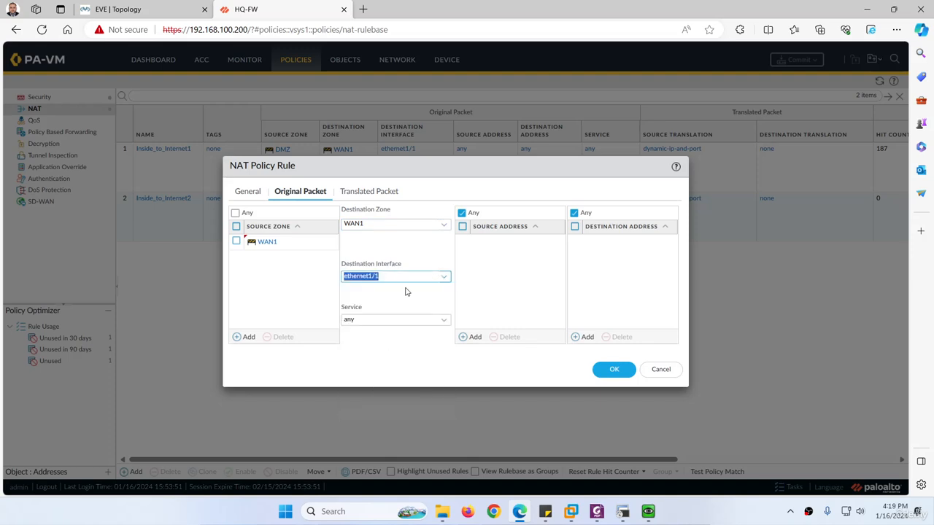
click(176, 10)
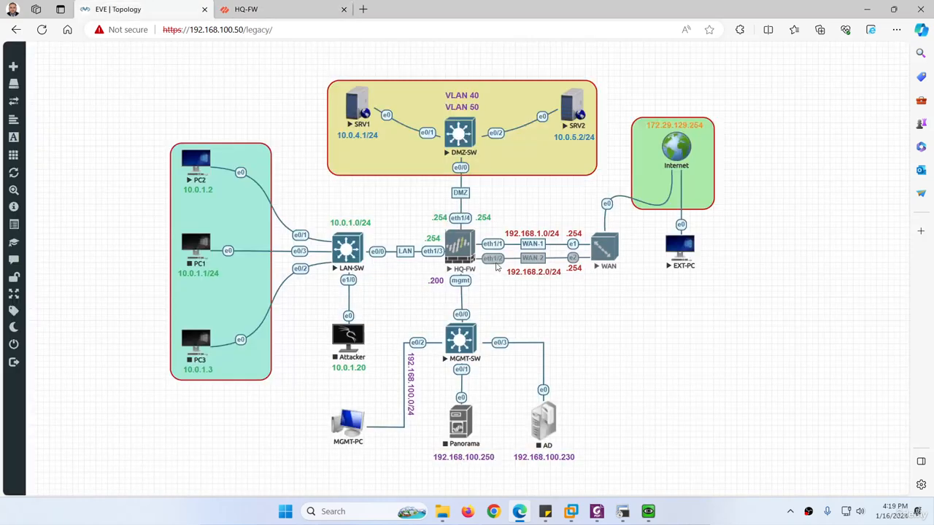
click(341, 9)
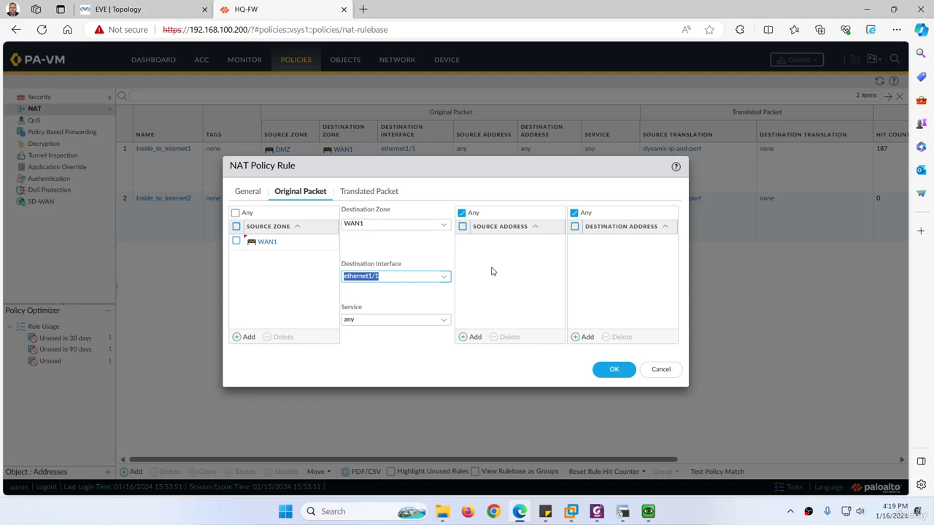
click(128, 9)
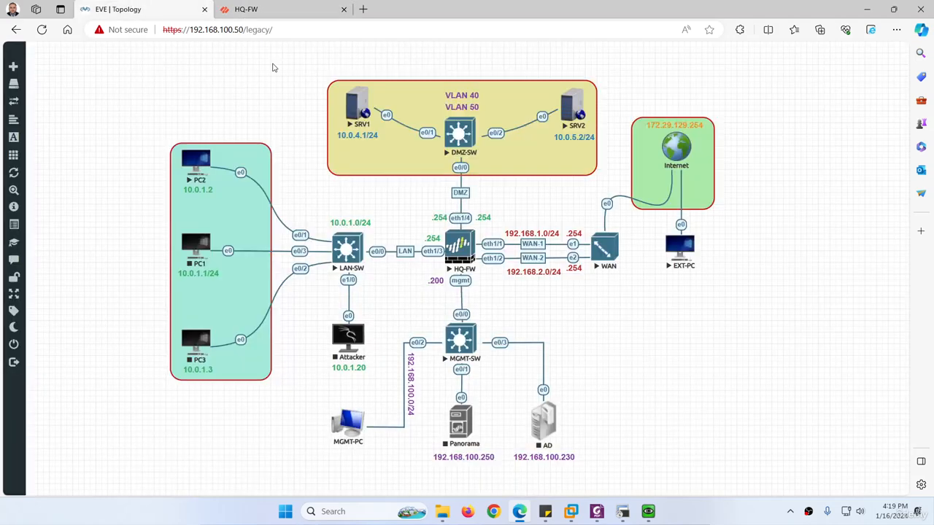
click(246, 8)
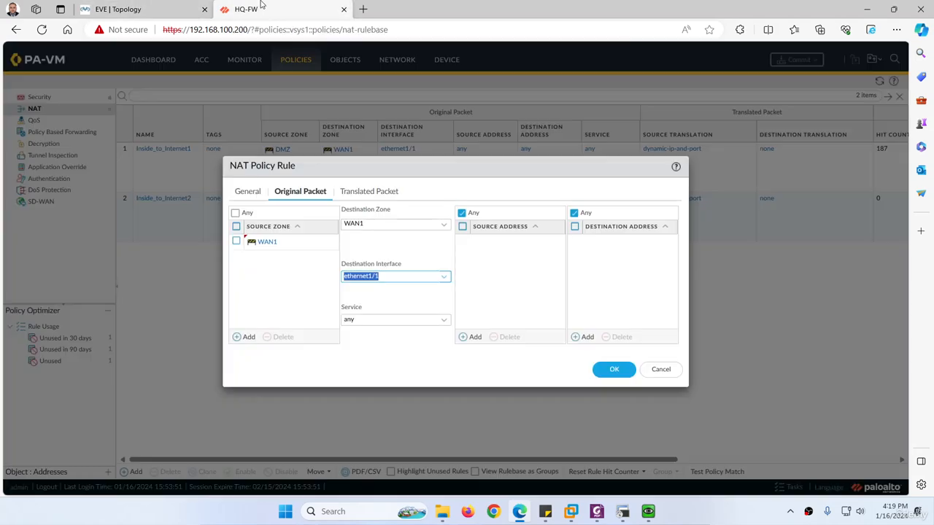
click(583, 338)
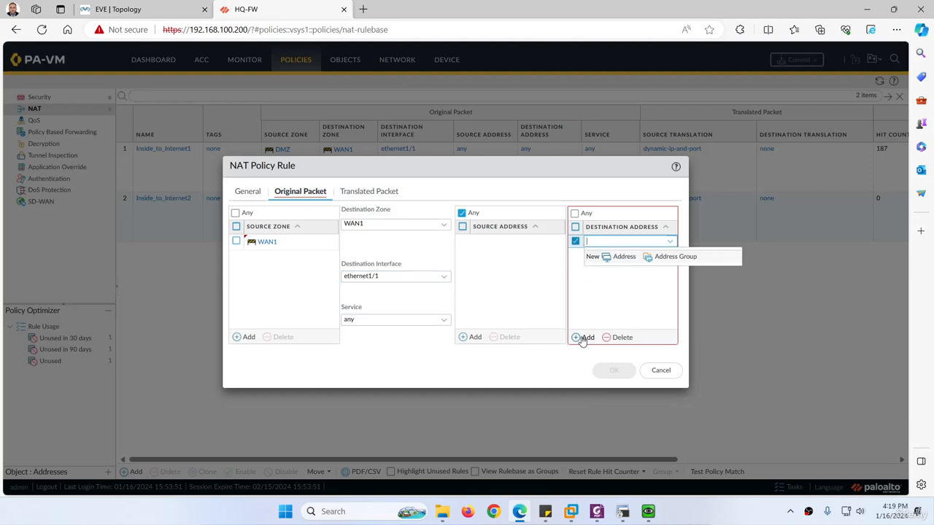
Enter 192.168.1.50 as the rule's destination address, then view the DMZ servers on the topology.
text(19)
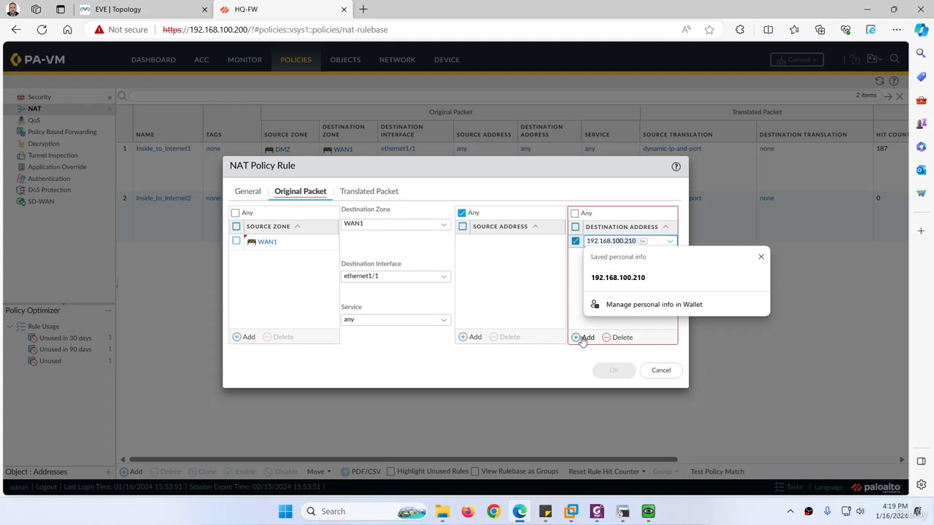
text(2.168.1.50)
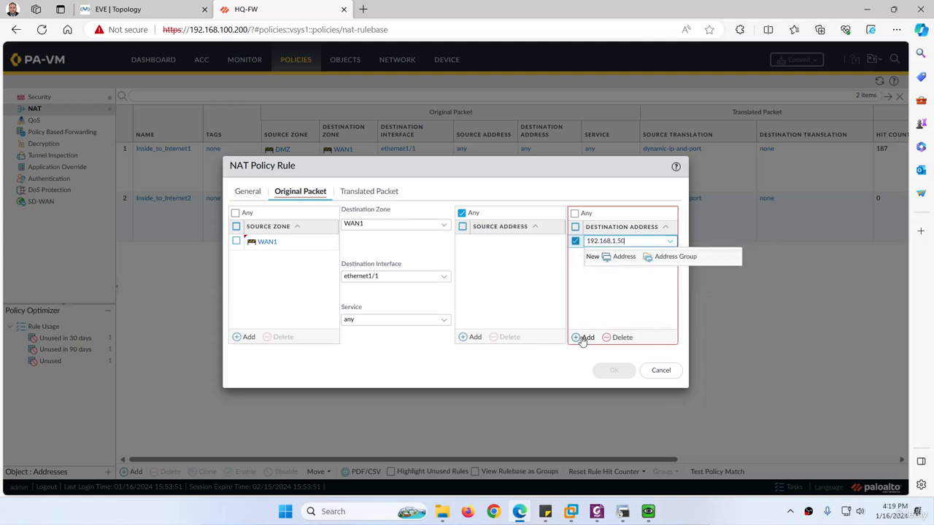
click(606, 322)
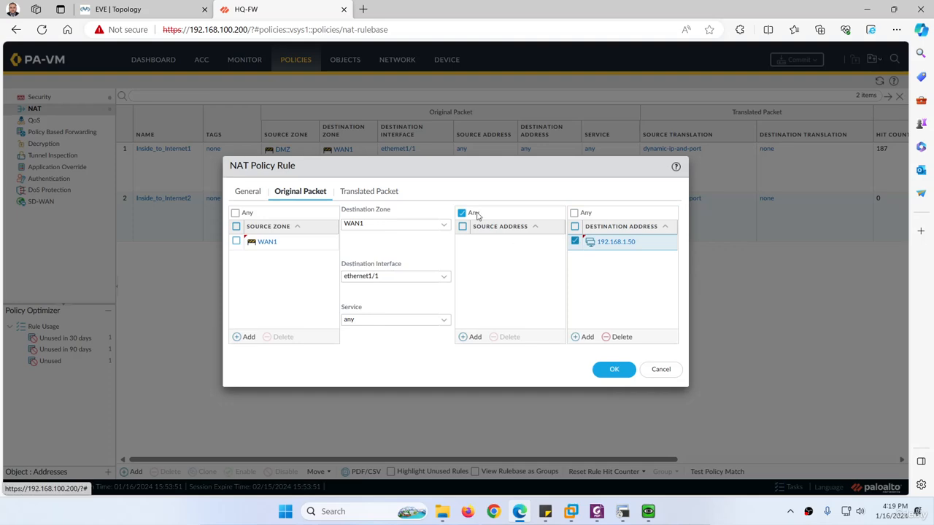
click(191, 10)
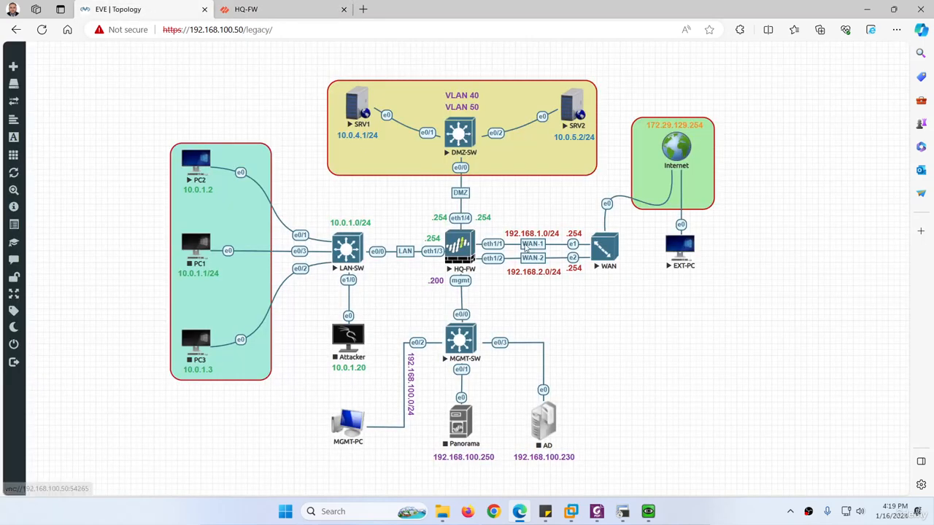
click(240, 4)
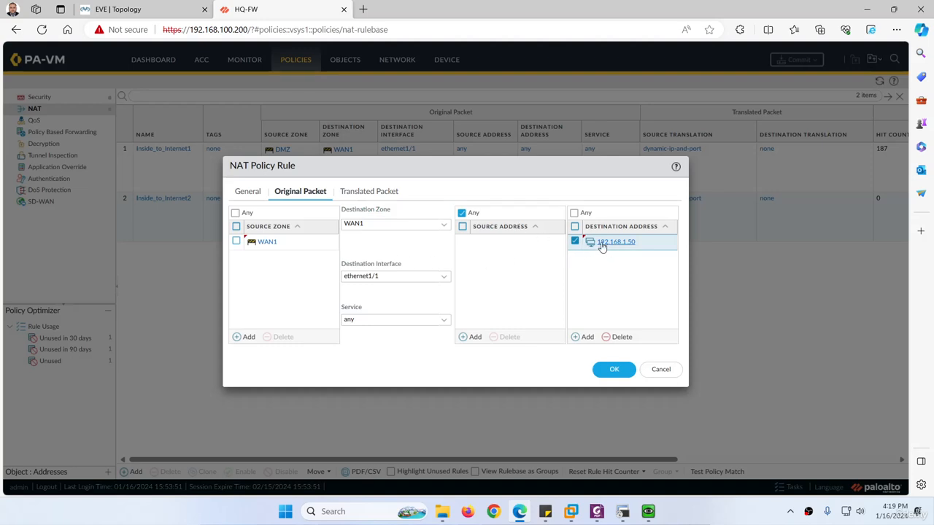
click(120, 9)
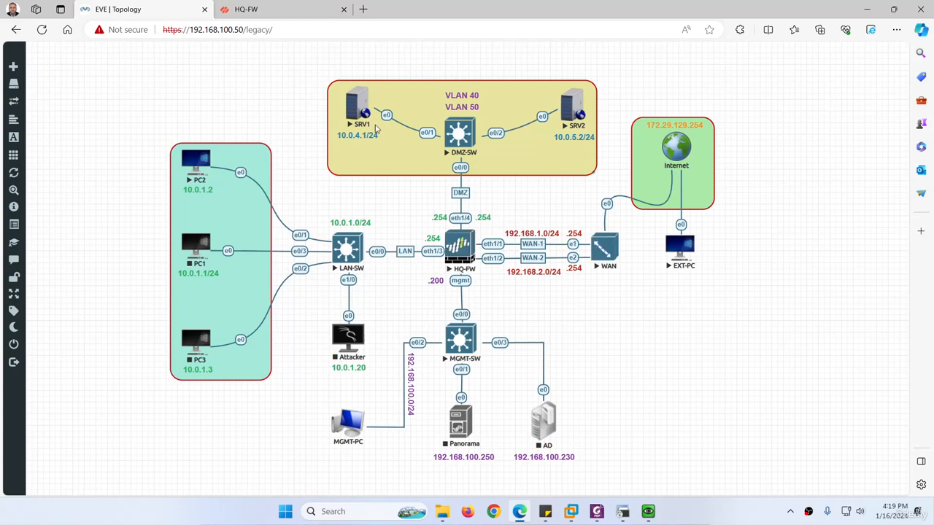
Set the Translated Packet destination translation type to Static IP.
click(270, 12)
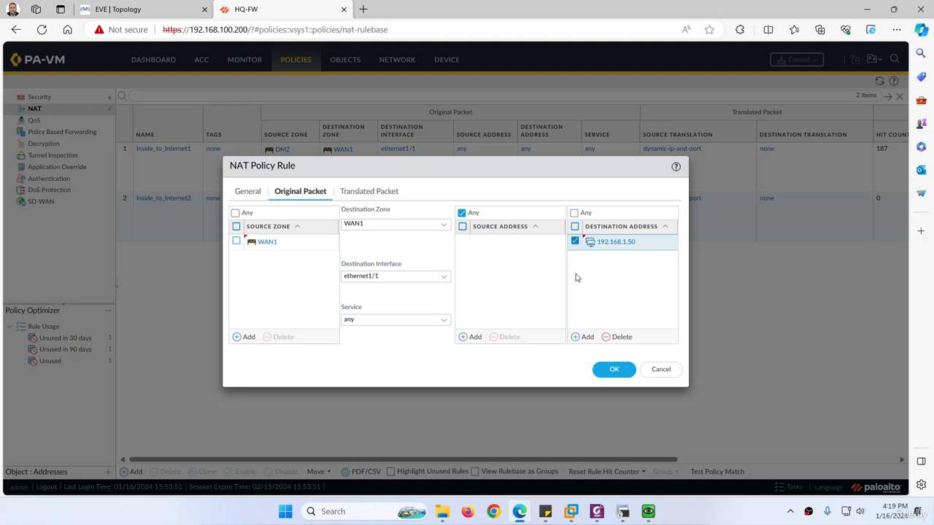
click(362, 194)
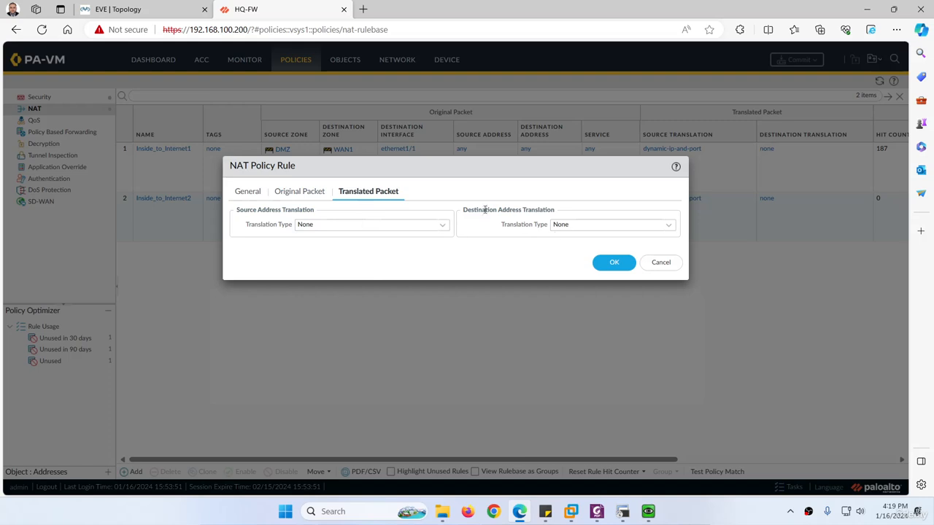
click(670, 228)
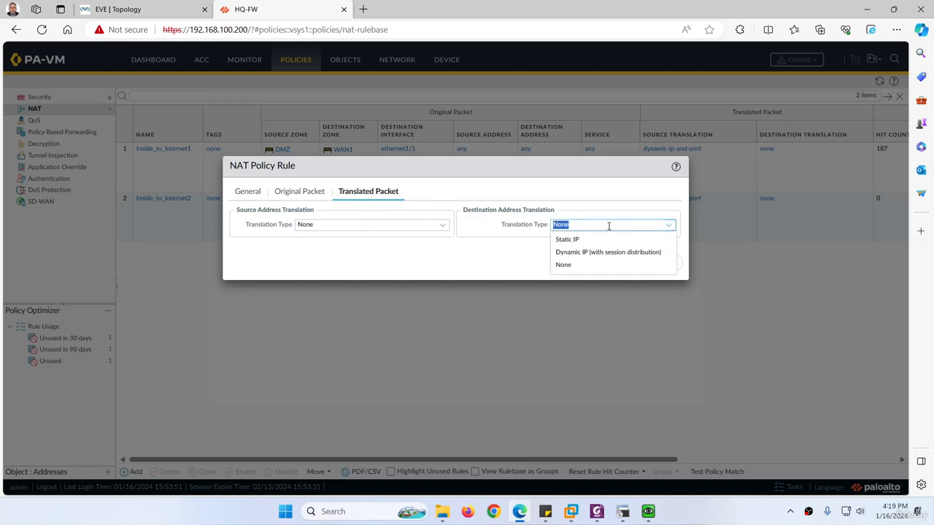
click(560, 239)
click(566, 239)
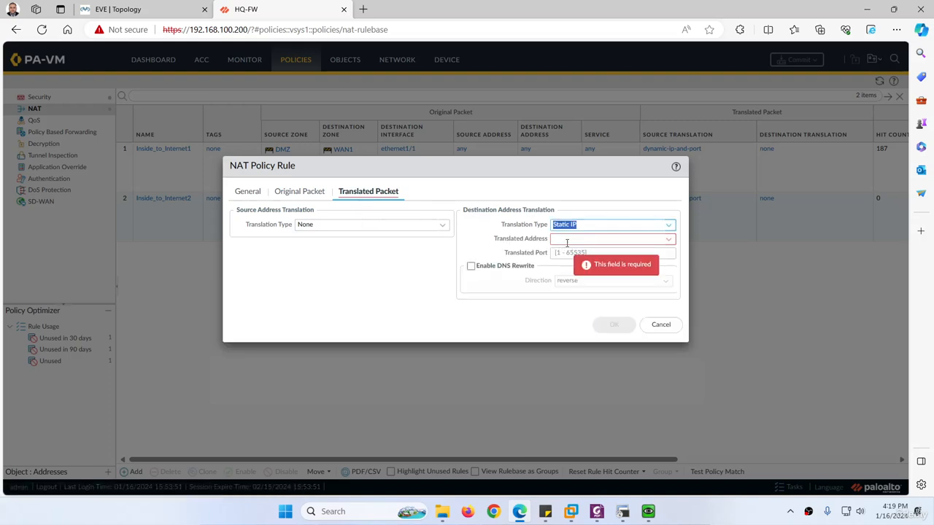
Copy SRV1's address from the topology and enter 10.0.4.1 as the translated address.
click(143, 9)
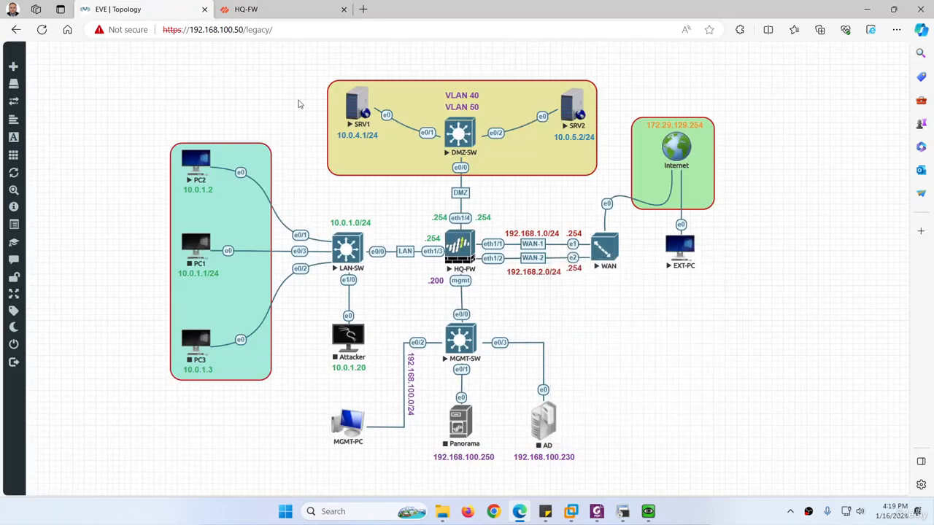
double_click(343, 135)
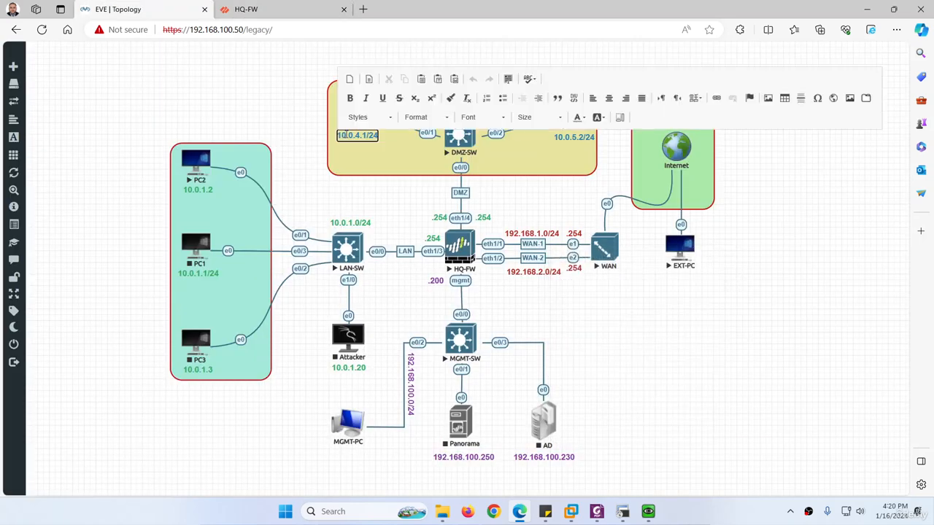
click(283, 13)
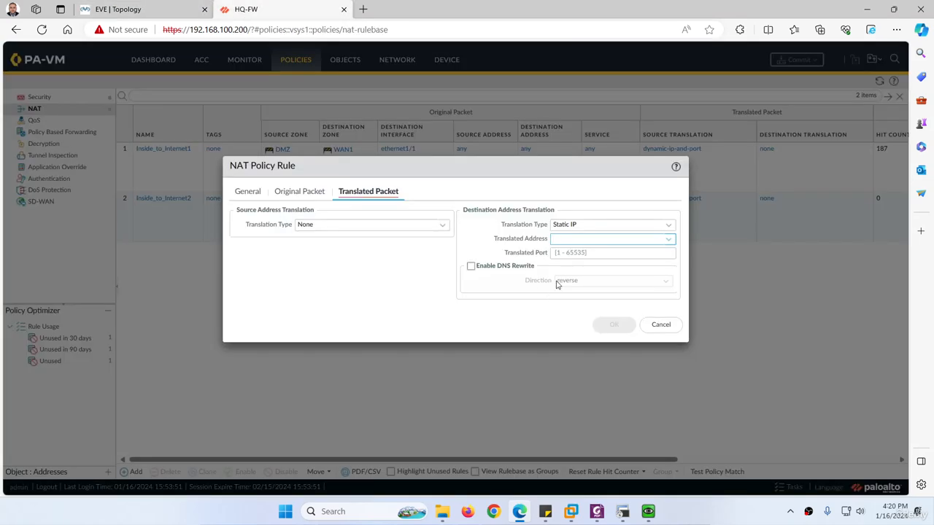
text(10.0.4.1/24)
key(BackSpace)
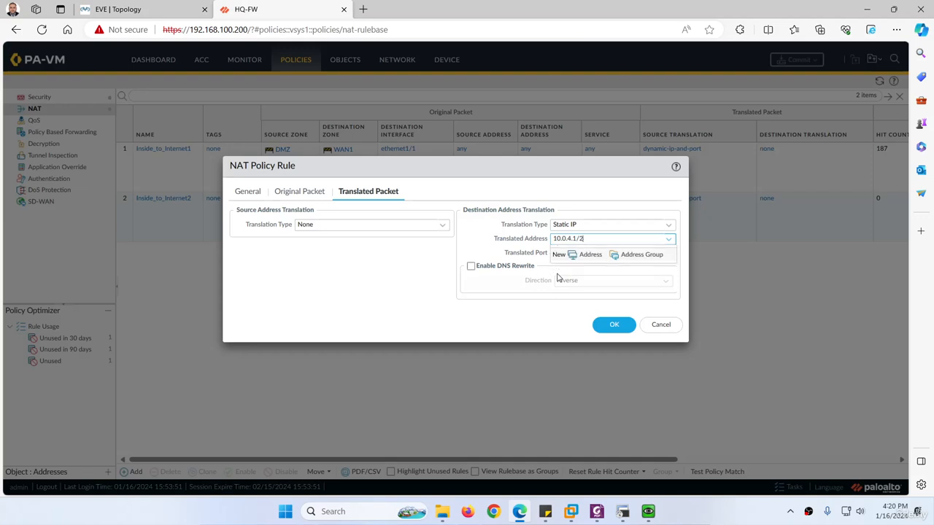
click(491, 309)
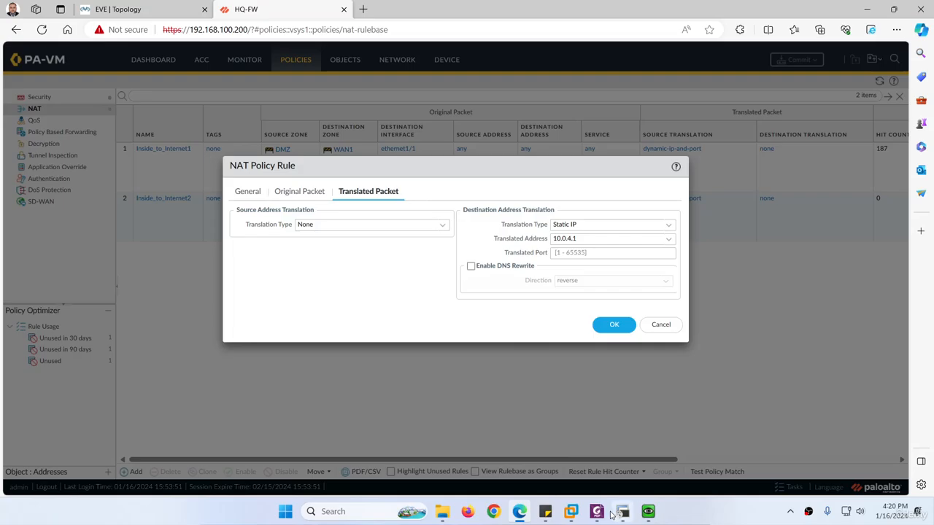
click(596, 512)
Review the guide's page 3 Static IP 10.0.4.1 translation step, then minimize Foxit.
scroll(326, 273, down, 2)
scroll(326, 272, down, 15)
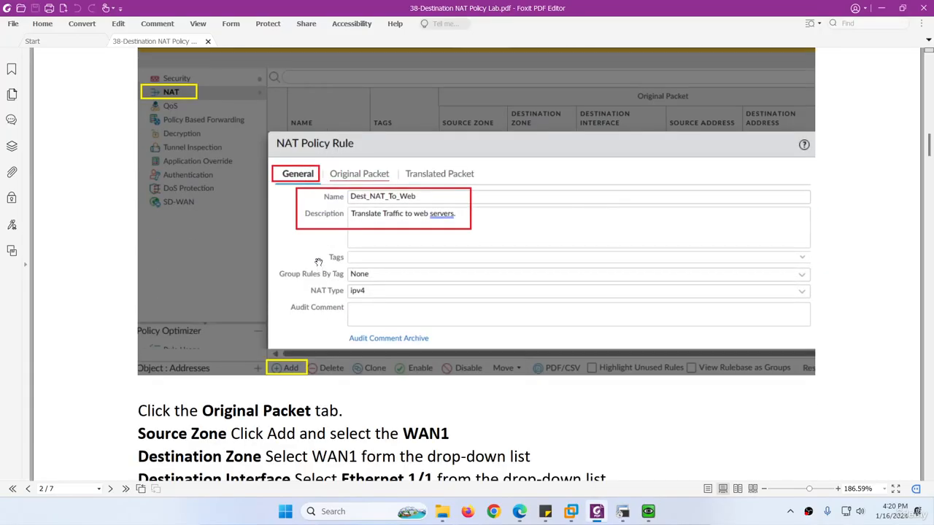
scroll(326, 272, down, 2)
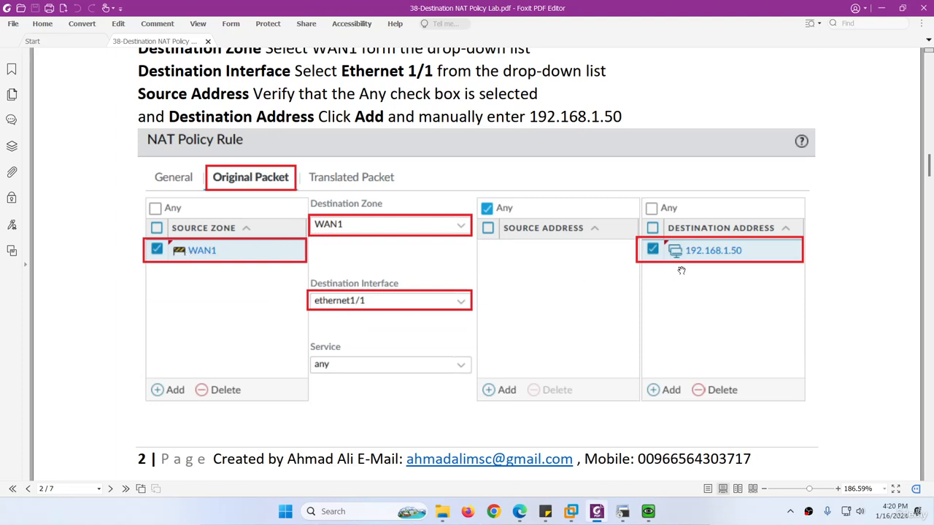
scroll(525, 292, down, 8)
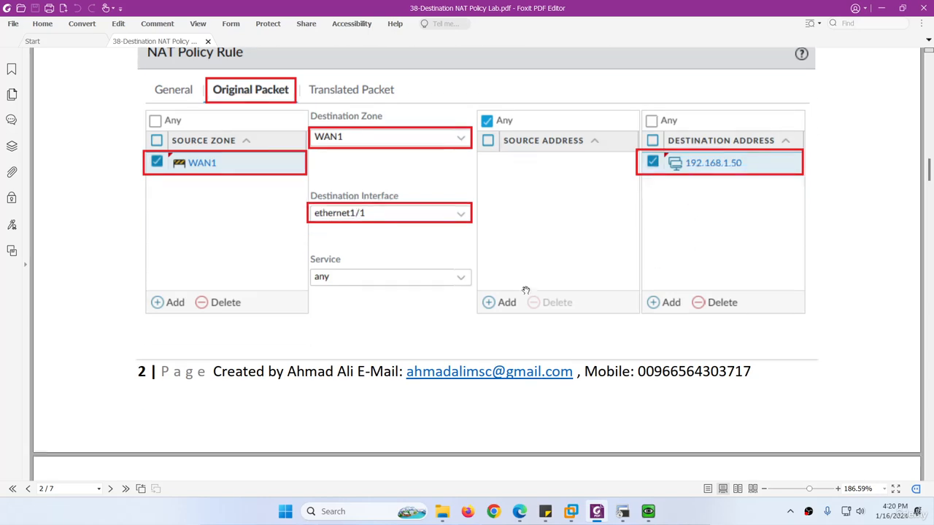
scroll(445, 324, down, 1)
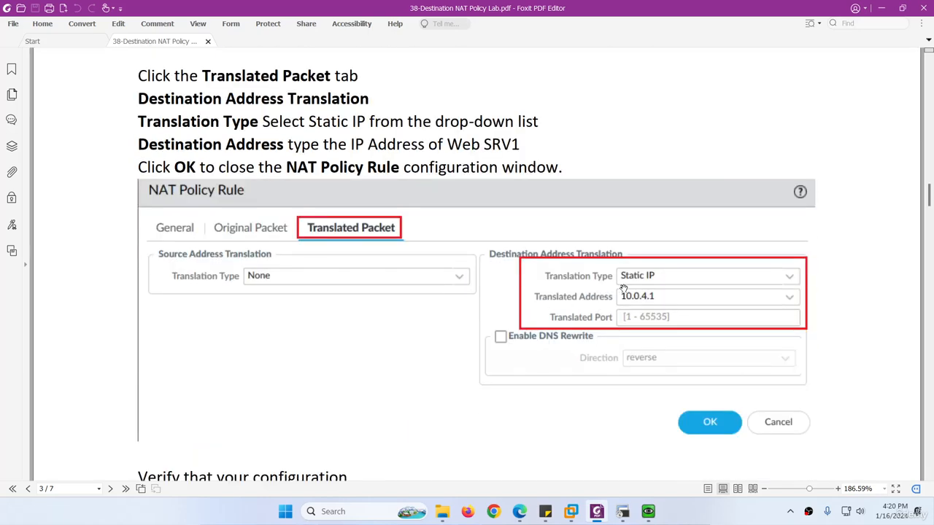
scroll(621, 316, up, 7)
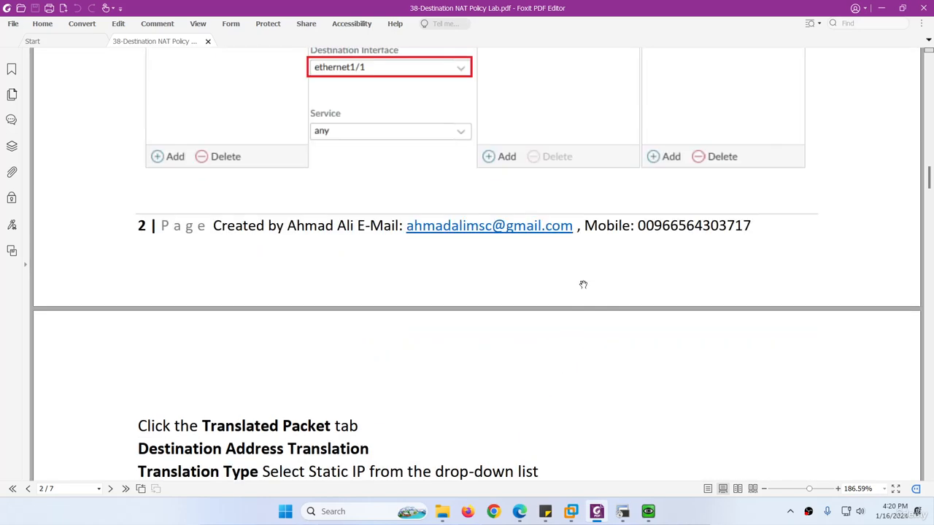
scroll(693, 263, down, 8)
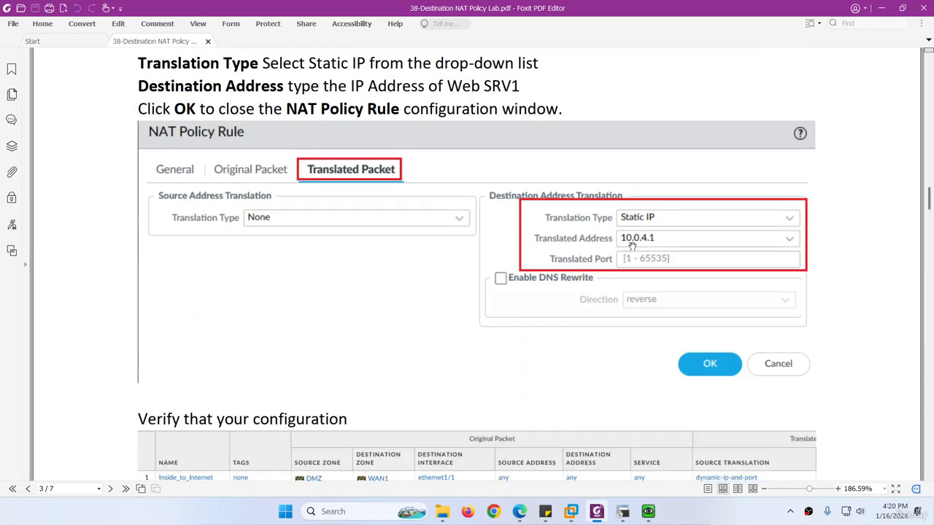
click(597, 513)
Save rule Dest_NAT_To_Web and select the next rule name Dest_NAT_To_Web2 in the guide.
click(608, 324)
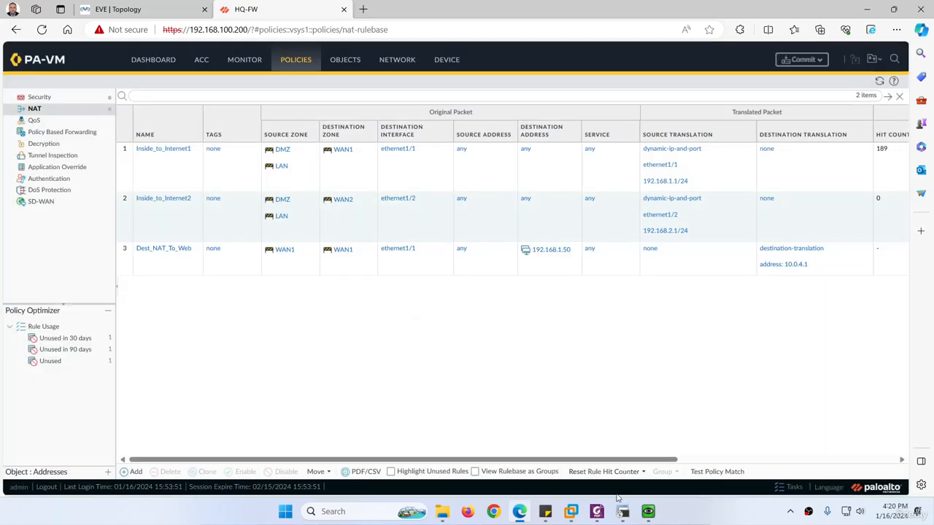
click(597, 512)
scroll(393, 321, down, 5)
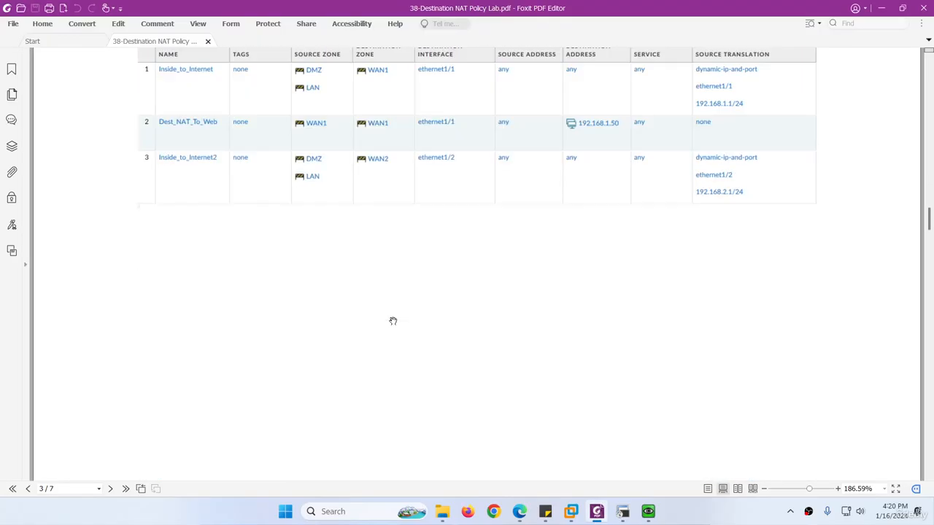
scroll(375, 329, down, 10)
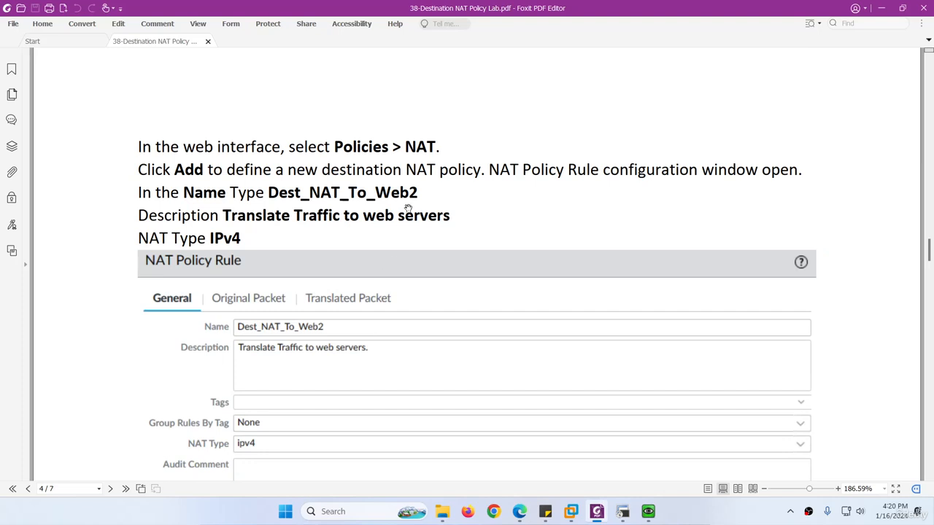
drag(419, 192, 269, 193)
key(ctrl+c)
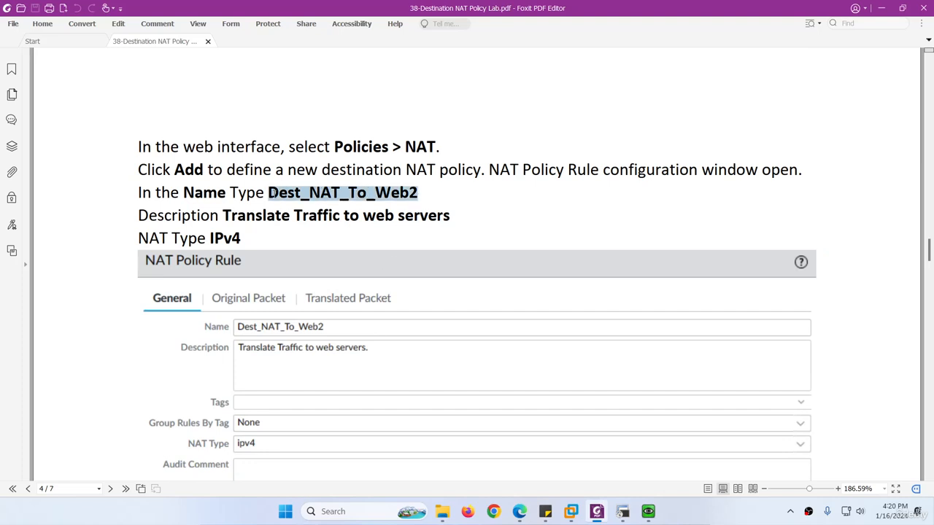
scroll(334, 247, down, 2)
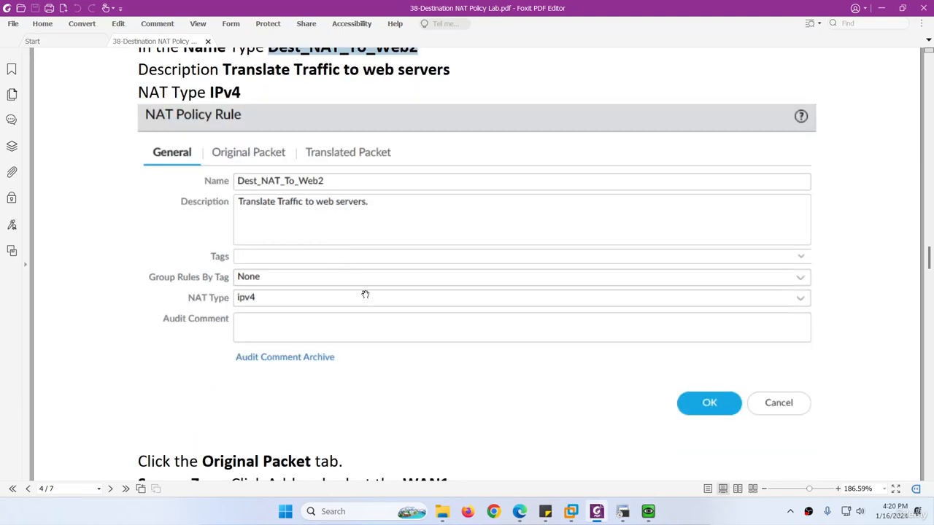
click(596, 513)
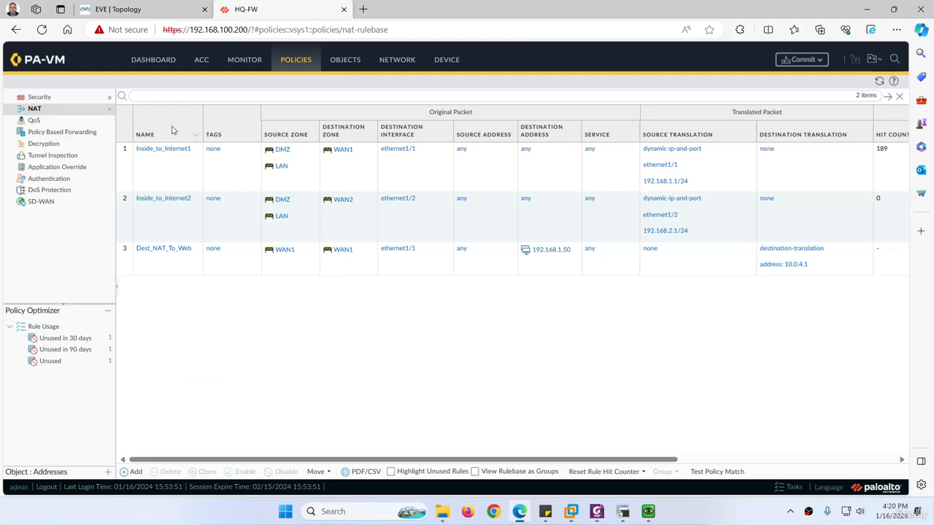
Add a new NAT rule named Dest_NAT_To_Web2.
click(139, 472)
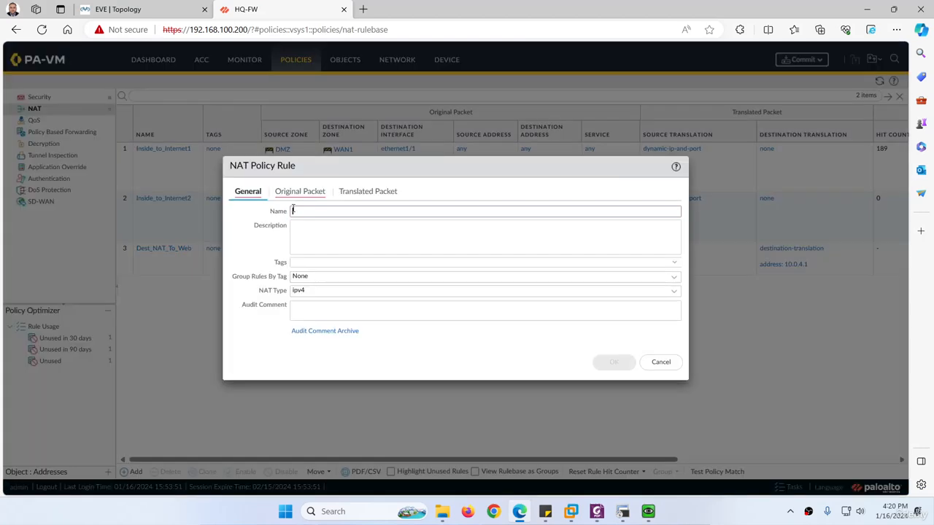
key(ctrl+v)
click(309, 238)
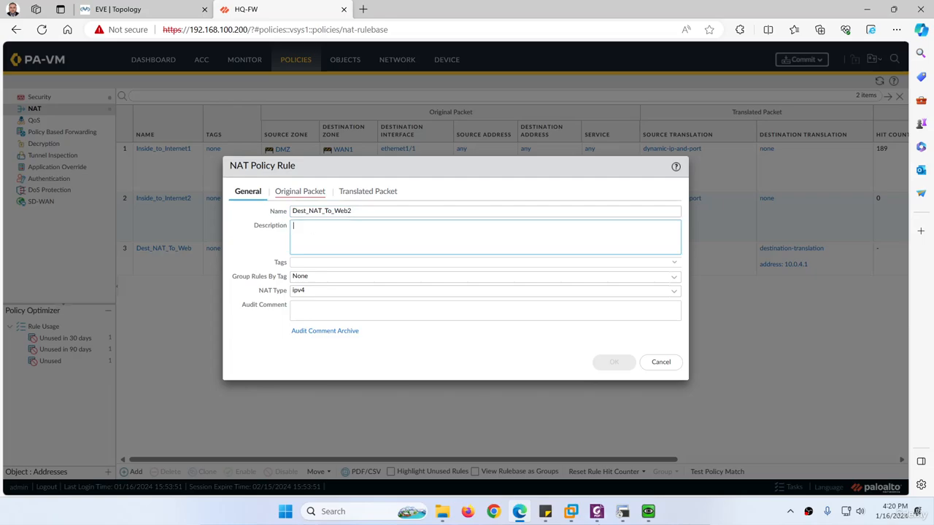
Copy 'Translate Traffic to web servers' from the guide into the rule's description.
click(596, 512)
scroll(350, 129, up, 1)
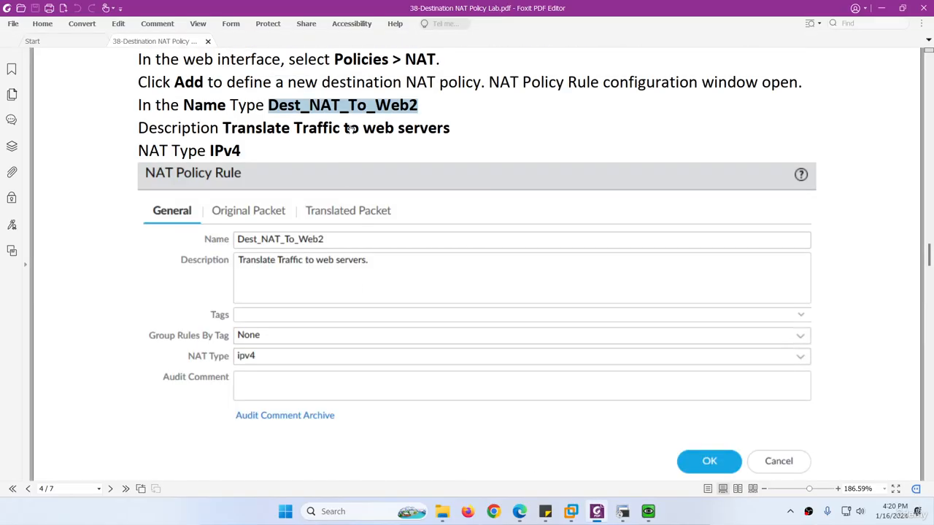
drag(450, 130, 225, 128)
key(ctrl+c)
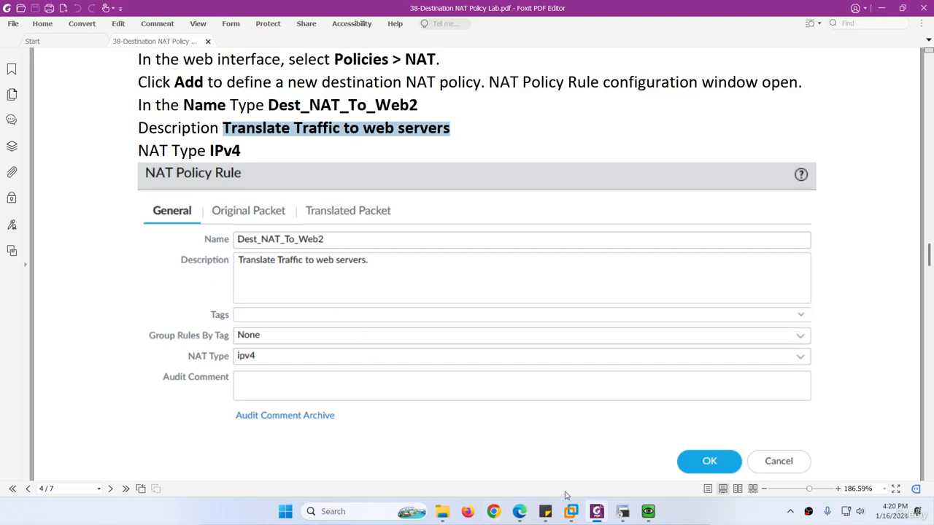
click(597, 511)
key(ctrl+v)
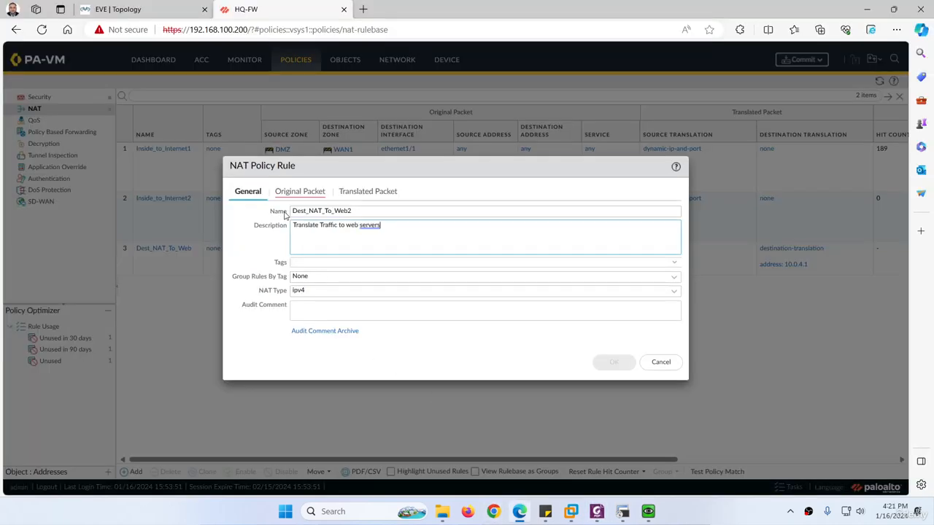
click(280, 193)
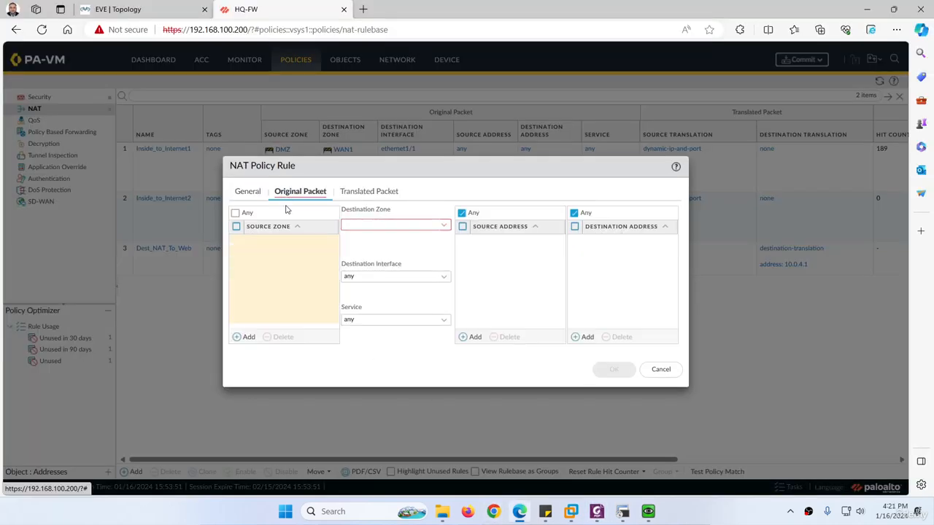
Add source zone WAN1 and set destination zone WAN1 with interface ethernet1/1.
click(248, 337)
click(261, 285)
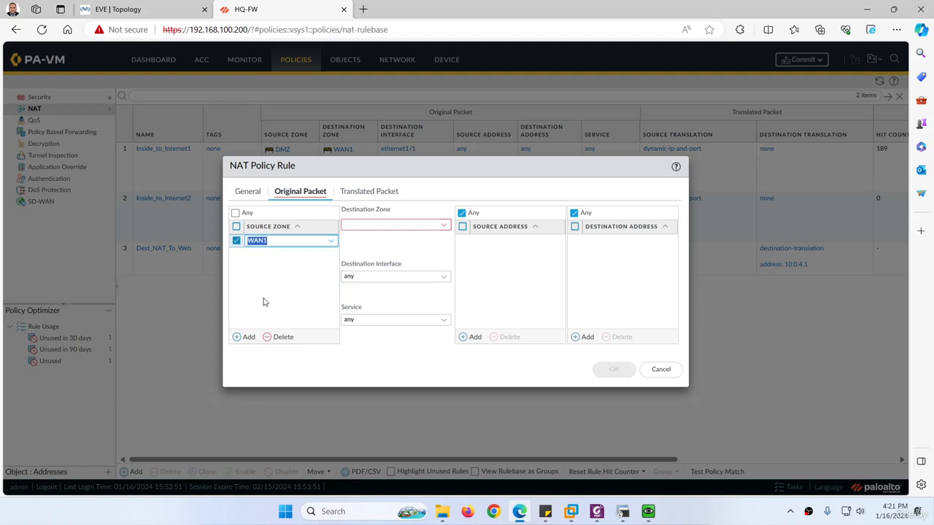
click(444, 227)
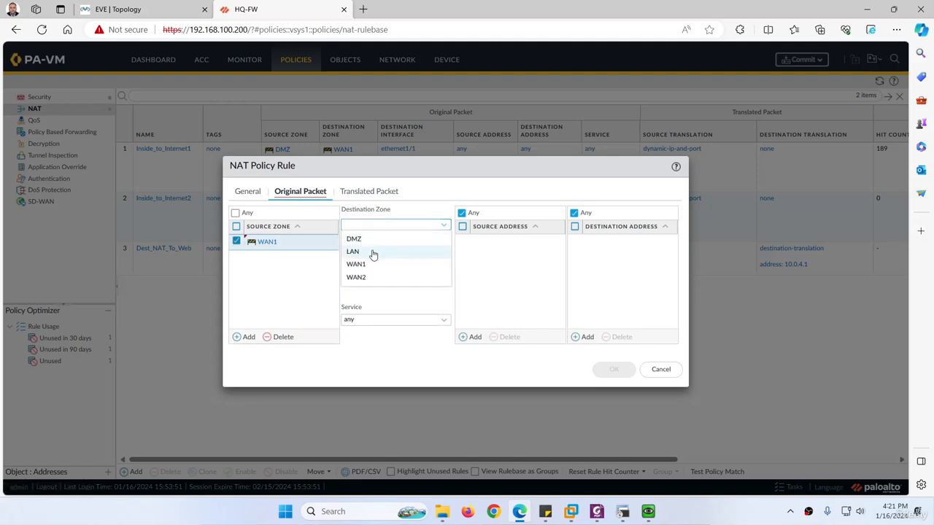
click(356, 264)
click(443, 278)
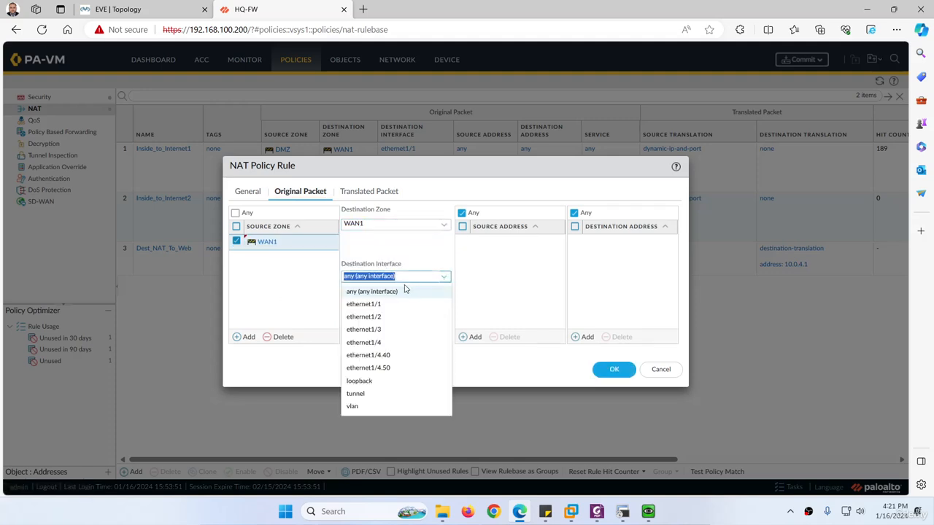
click(379, 306)
click(479, 275)
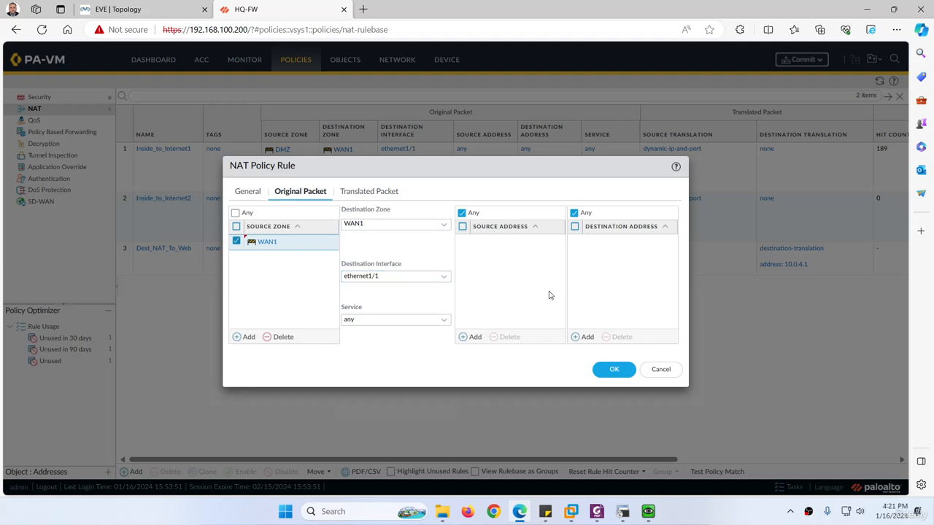
Match destination address 192.168.1.60, then move to the translated-packet settings.
click(578, 337)
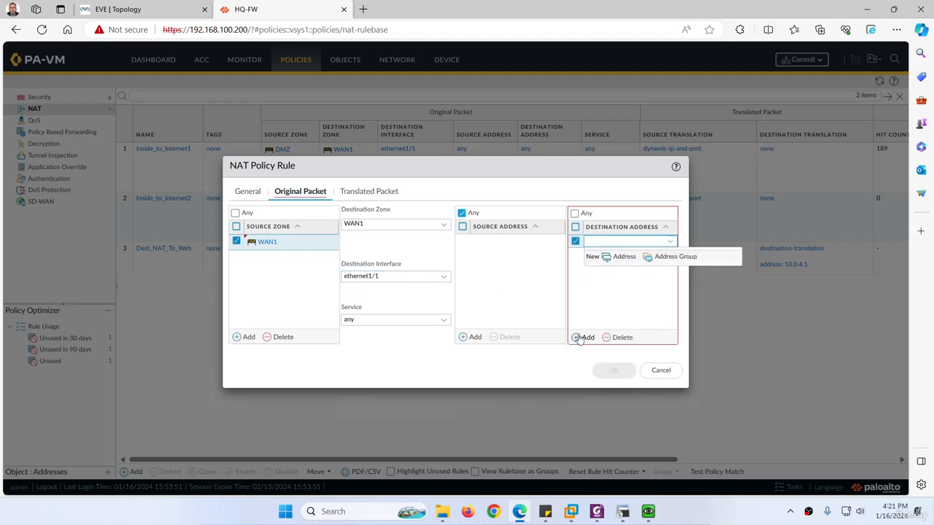
text(192)
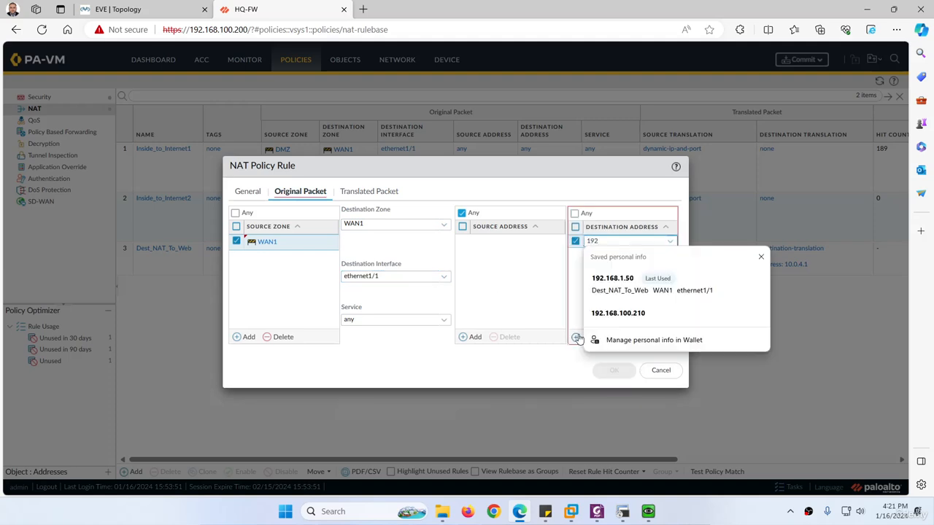
text(.168.1.60)
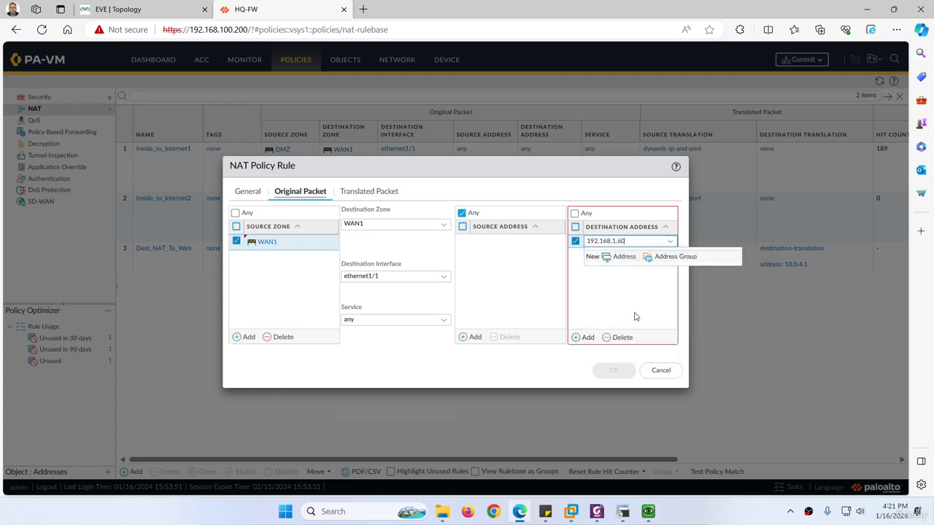
click(635, 315)
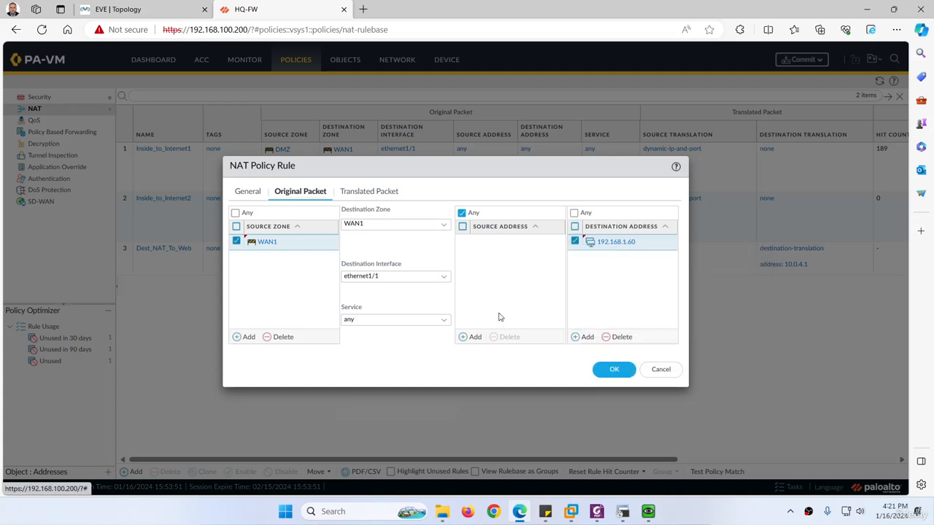
click(368, 195)
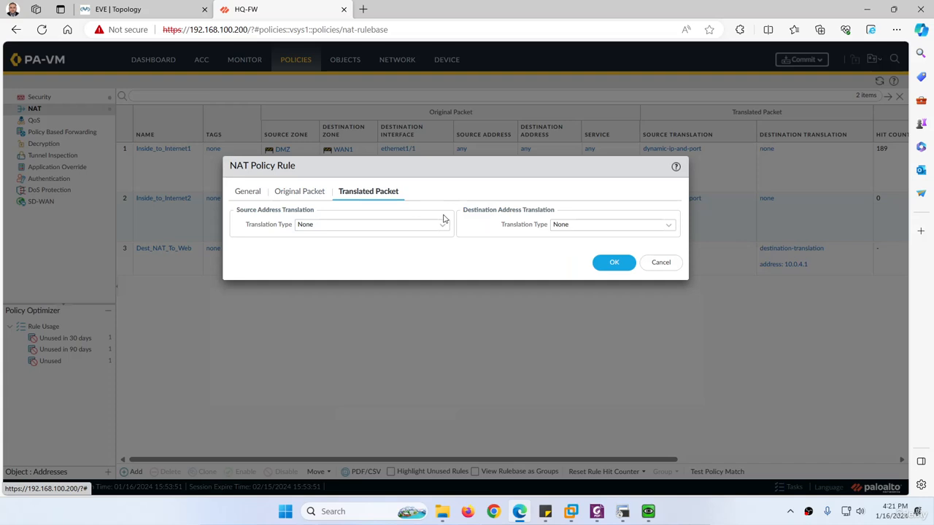
Set Static IP destination translation to 10.0.5.2, copied from SRV2 in the topology.
click(668, 225)
click(581, 243)
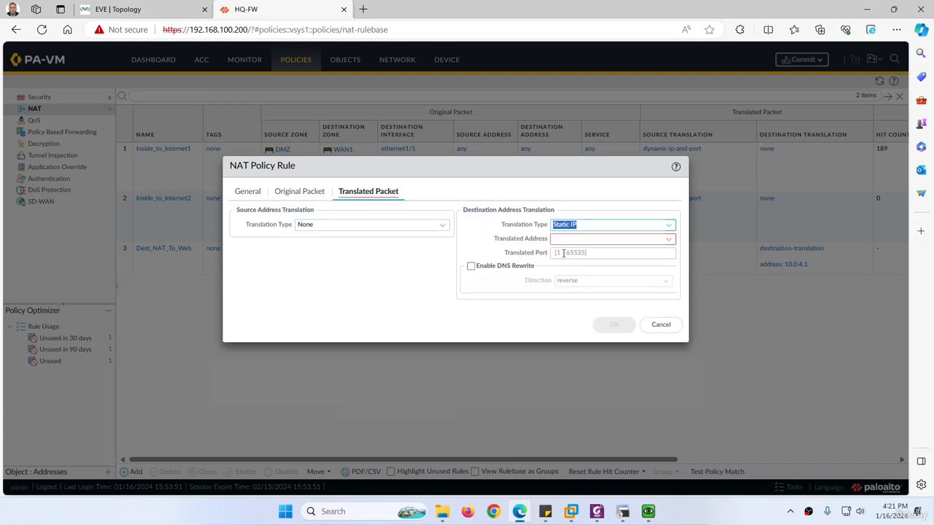
click(598, 239)
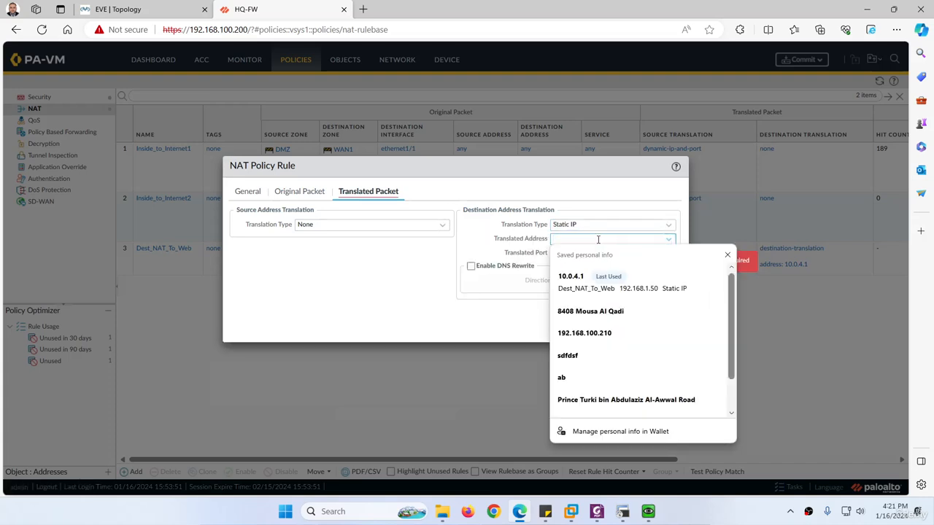
text(10.)
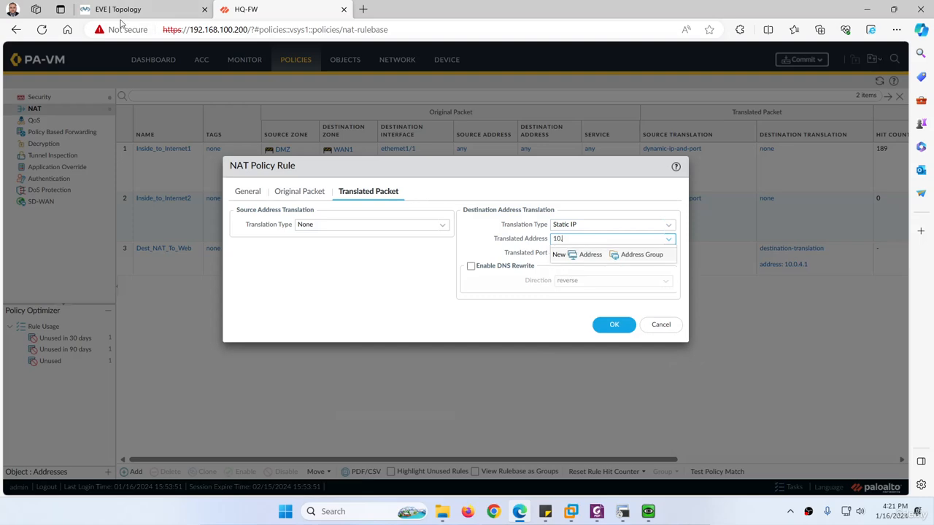
click(124, 9)
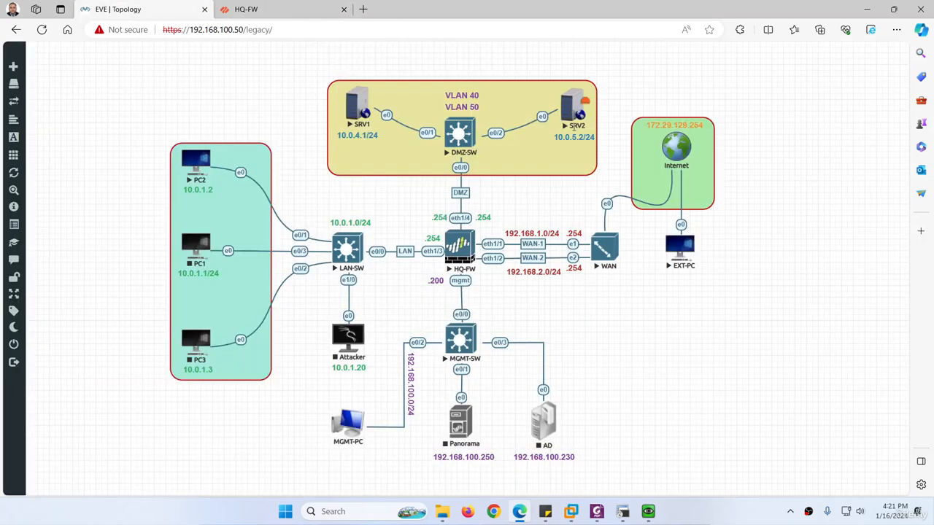
double_click(563, 136)
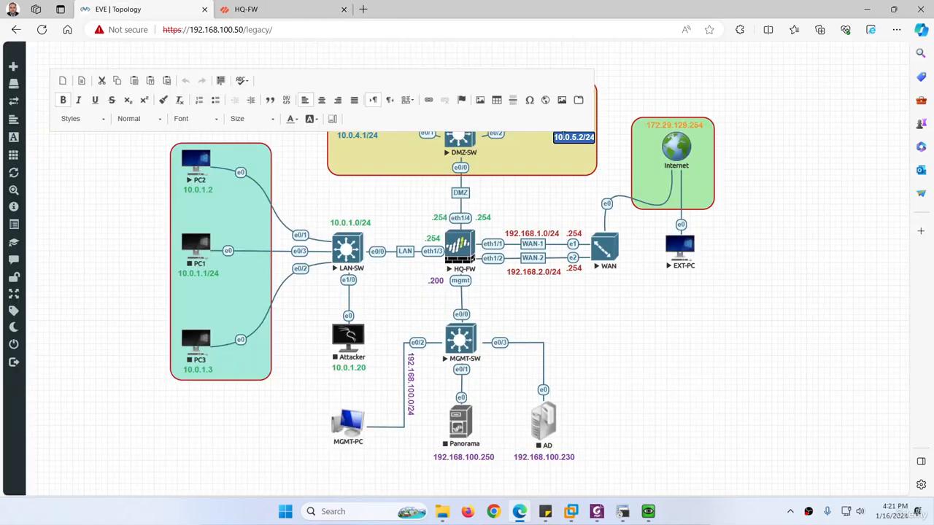
click(246, 9)
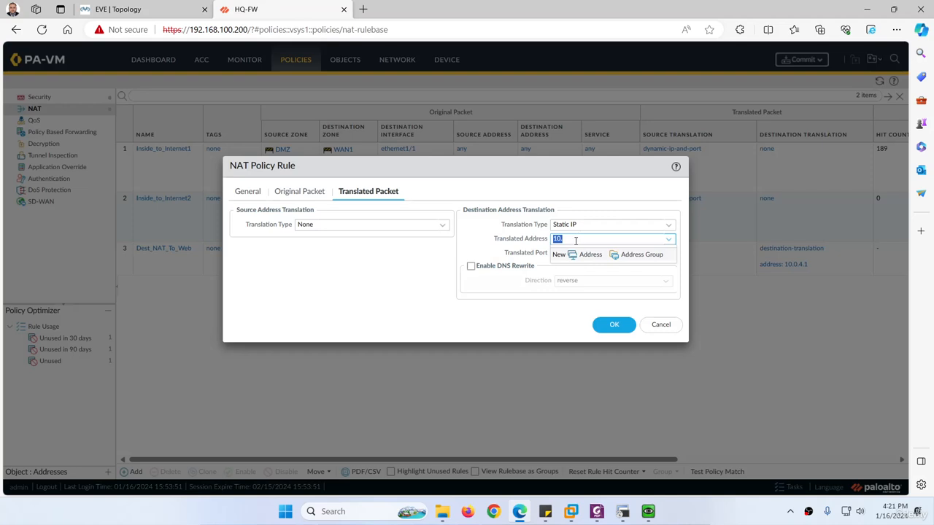
text(10.0.5.2/24)
key(BackSpace)
click(505, 306)
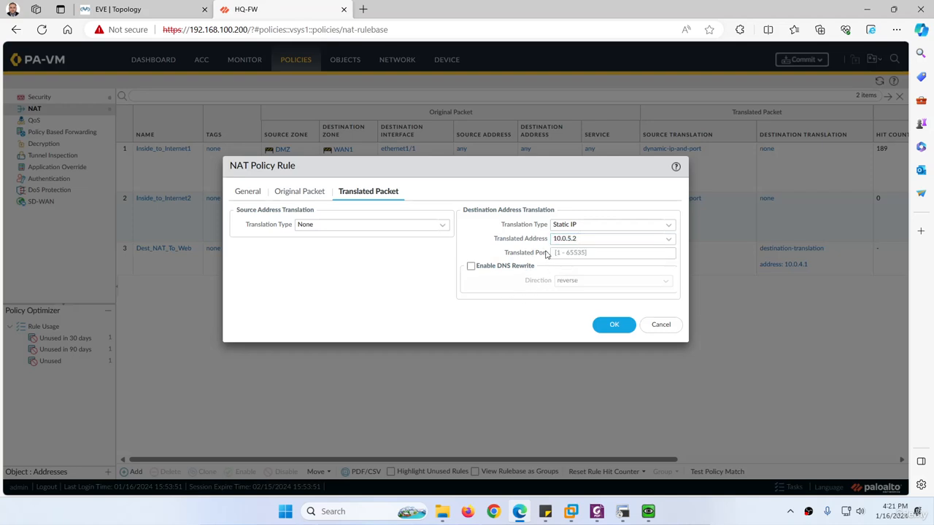
Save the Dest_NAT_To_Web2 rule and compare the rulebase with the topology.
click(612, 326)
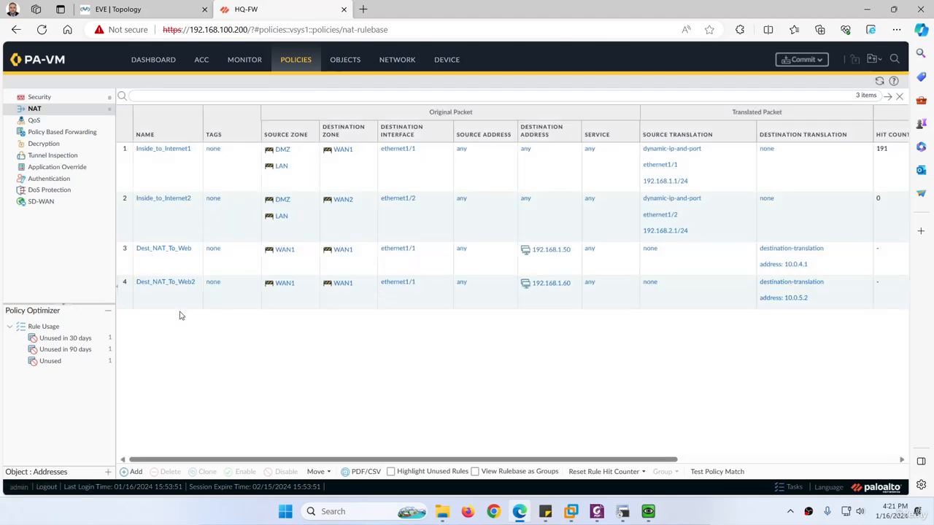
click(152, 4)
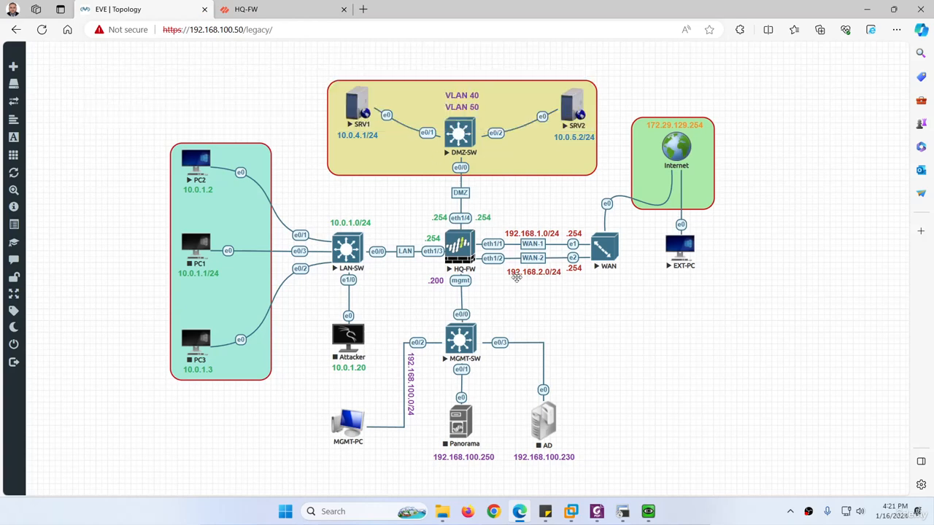
click(267, 13)
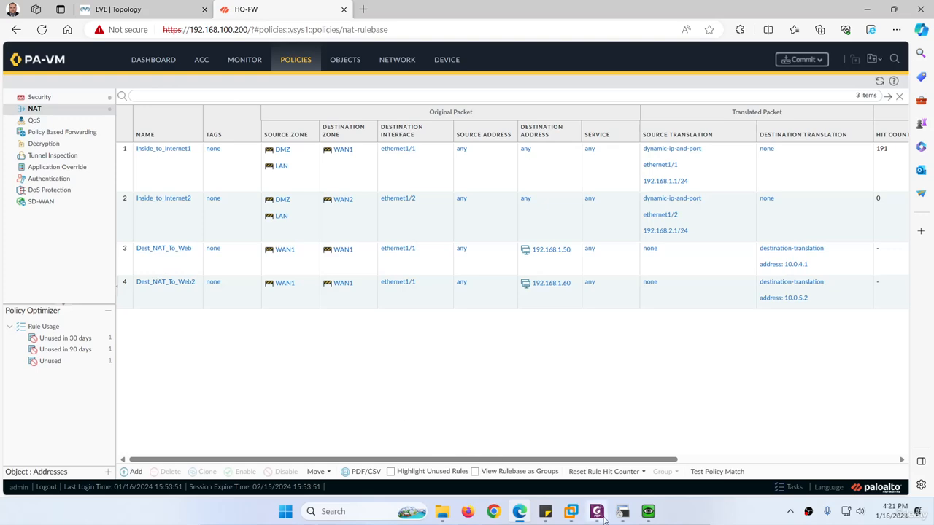
click(597, 511)
scroll(430, 334, down, 10)
scroll(429, 337, down, 15)
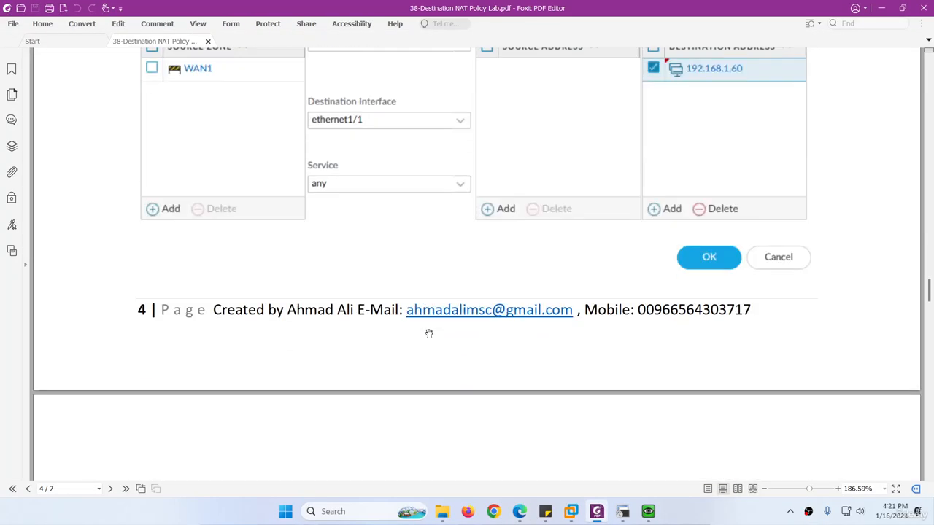
scroll(421, 343, down, 3)
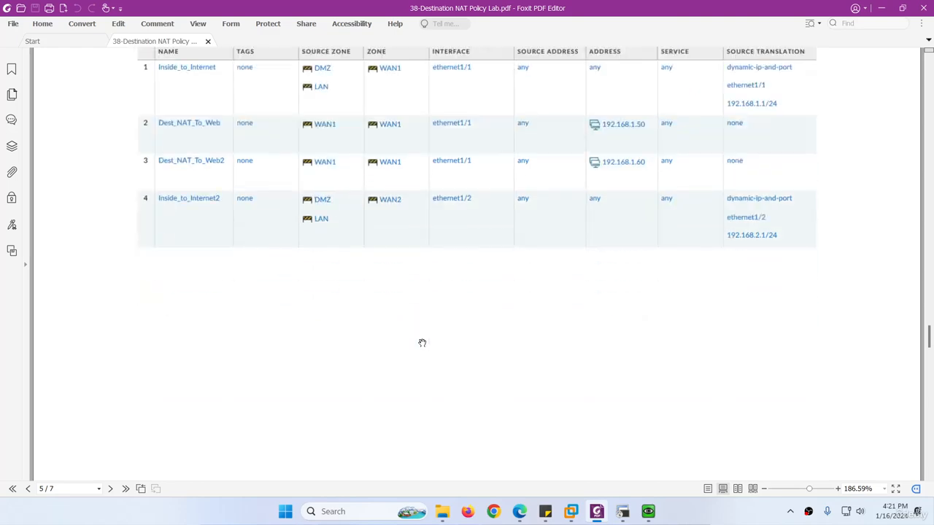
scroll(421, 343, down, 12)
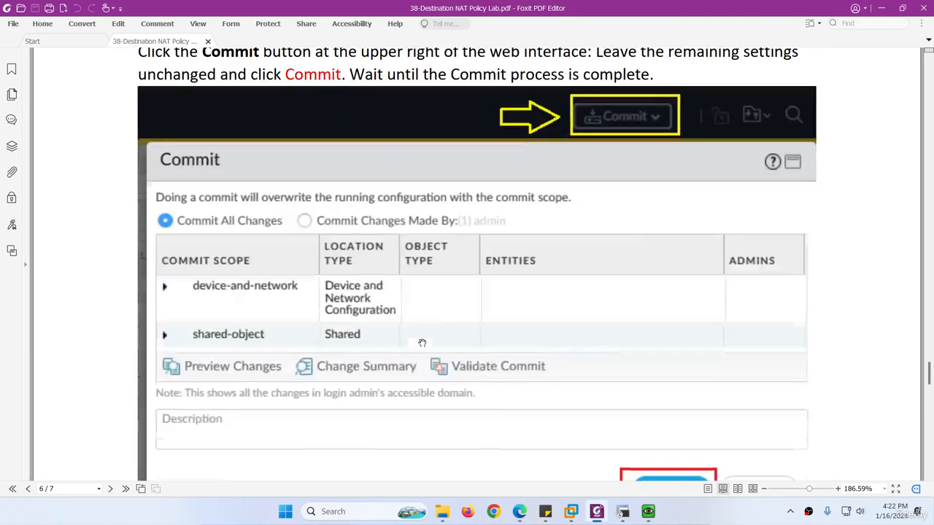
click(593, 511)
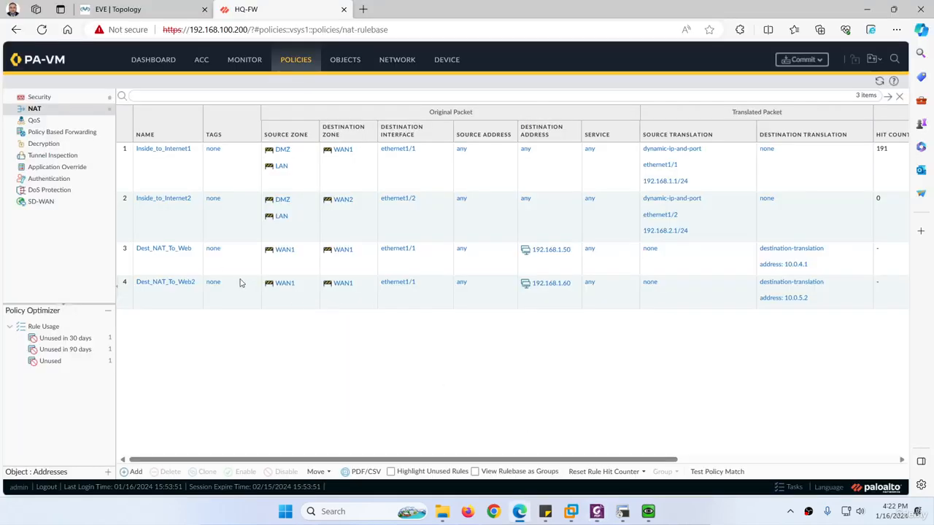
Clone Dest_NAT_To_Web after the original and open the copy for editing.
click(135, 264)
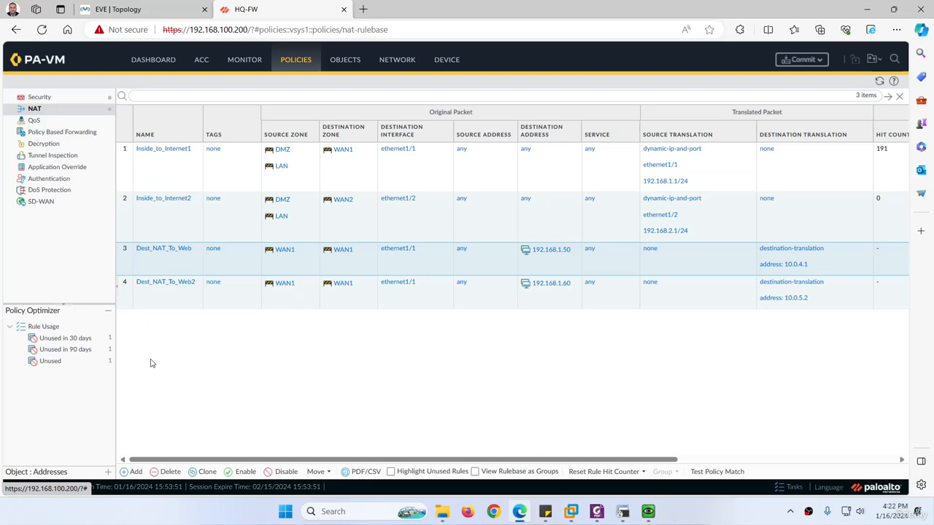
click(206, 471)
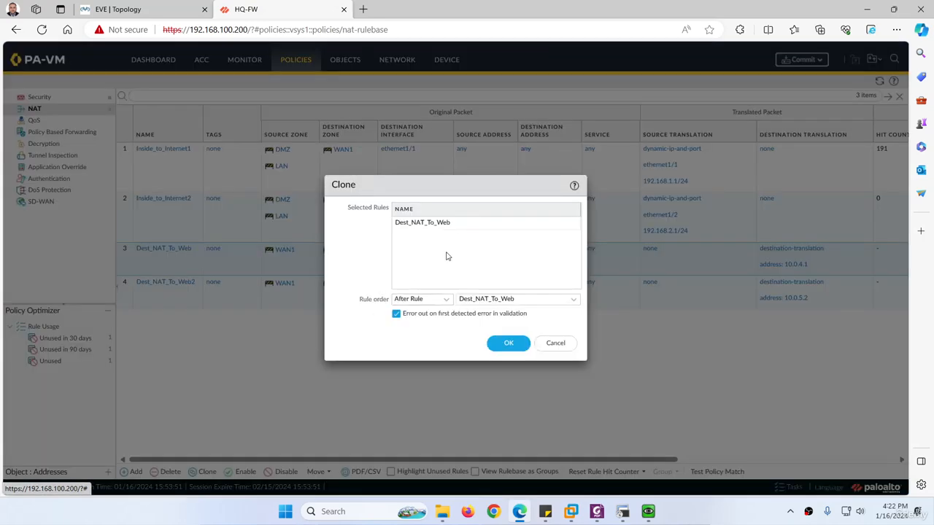
click(498, 343)
click(173, 281)
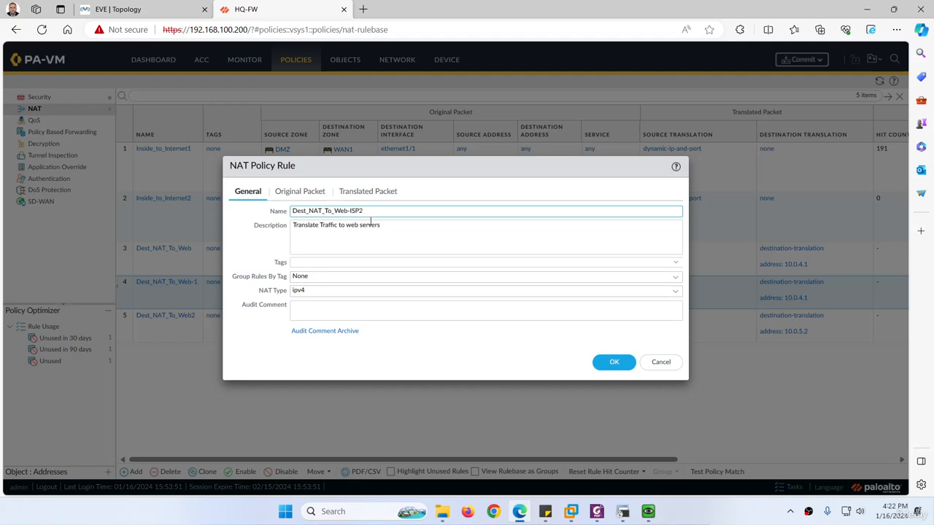
Replace the zones with WAN2, set interface ethernet1/2, and save the ISP2 rule.
click(295, 196)
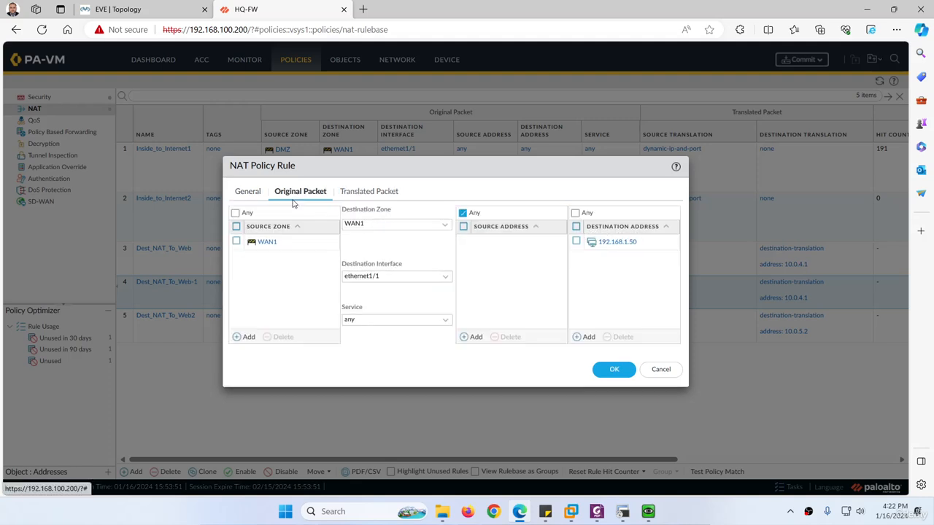
click(236, 242)
click(282, 337)
click(246, 337)
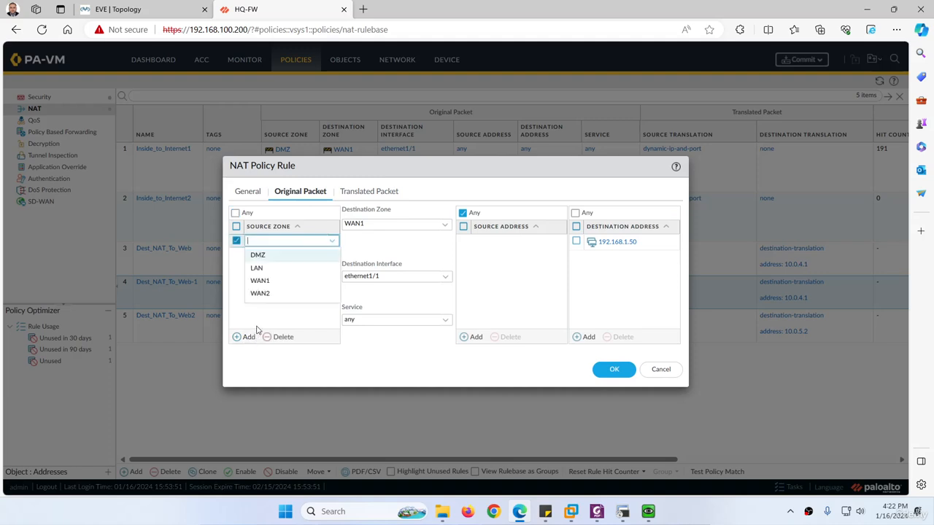
click(260, 294)
click(440, 224)
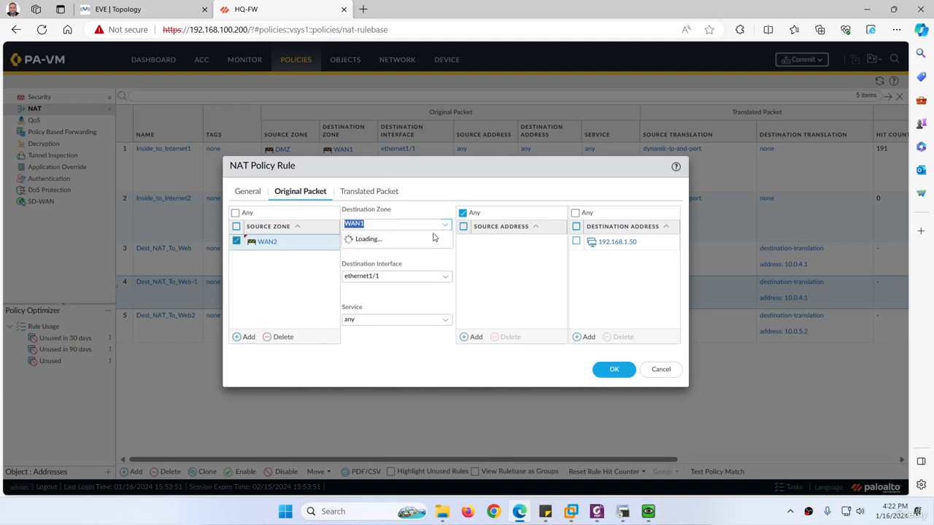
click(368, 276)
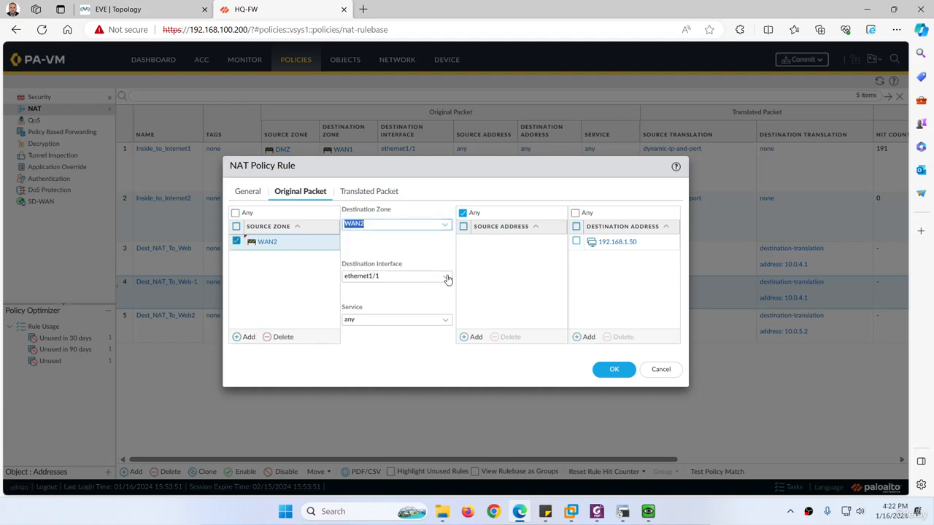
click(445, 276)
click(383, 314)
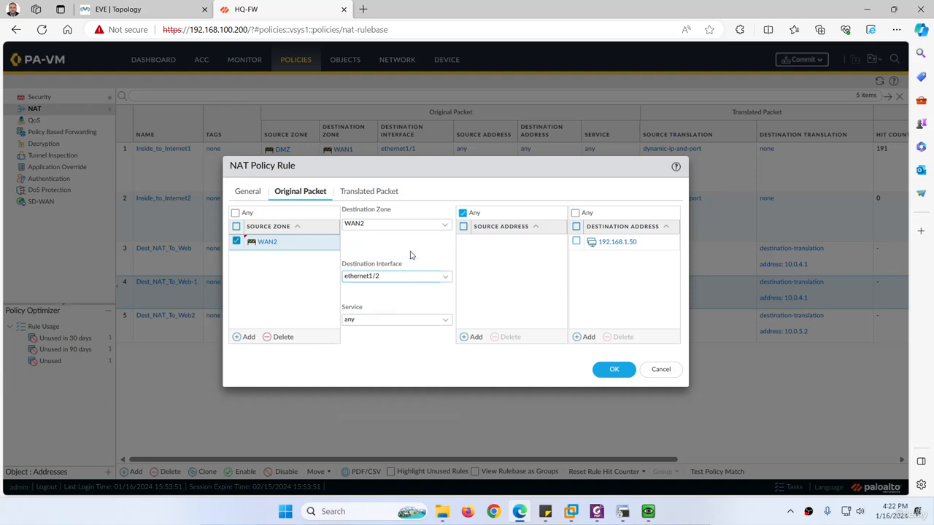
click(357, 195)
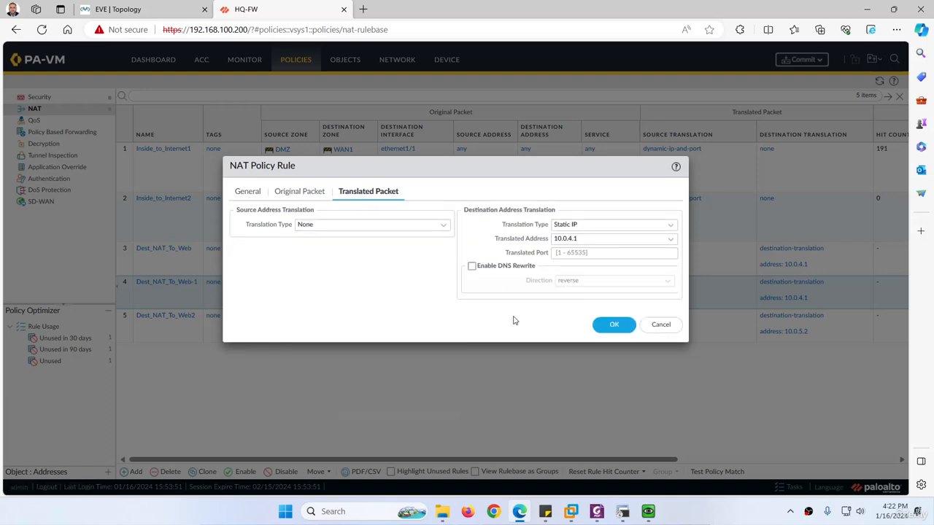
click(604, 326)
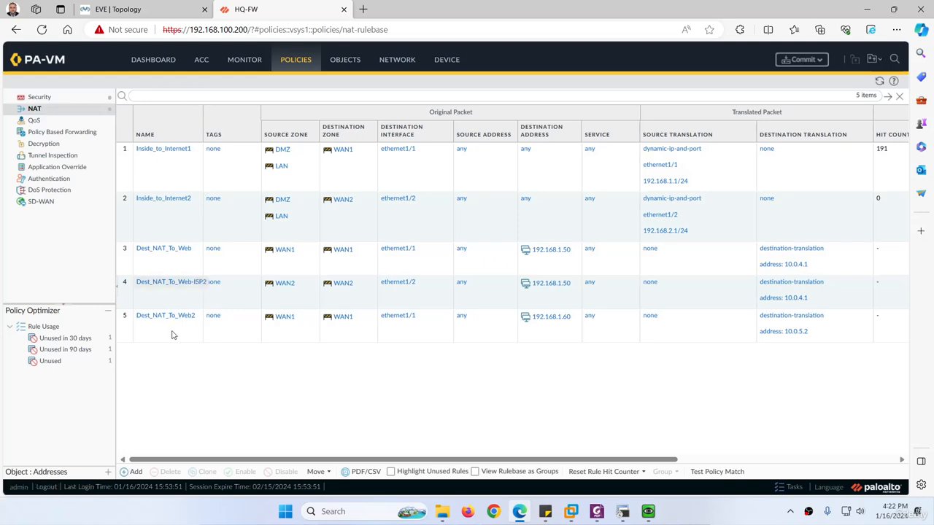
Widen the Name column, review Dest_NAT_To_Web2, then clone it and open the copy.
click(203, 338)
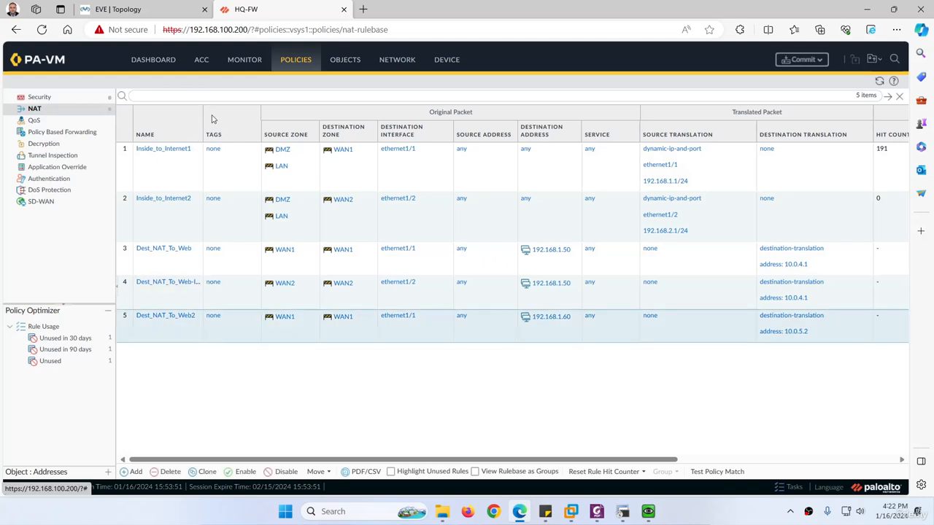
drag(202, 122, 242, 128)
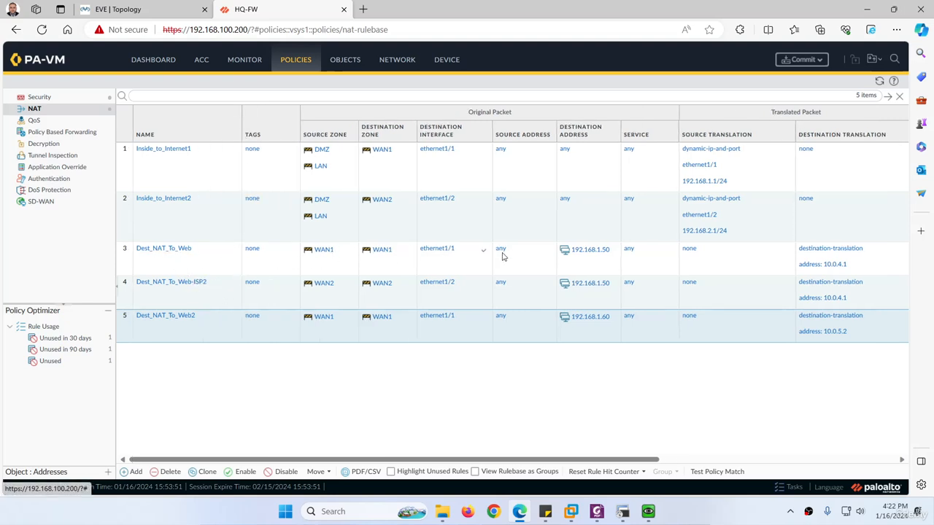
click(161, 318)
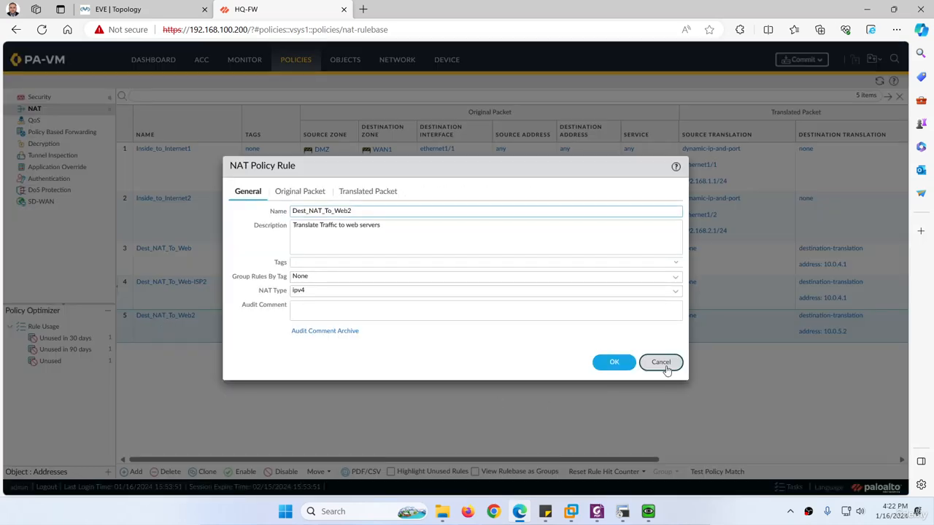
click(661, 363)
click(205, 472)
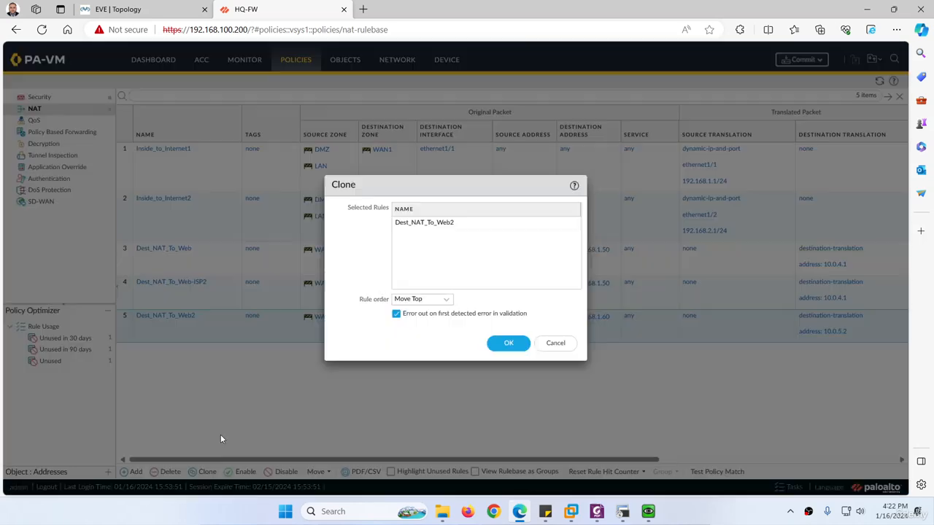
click(507, 344)
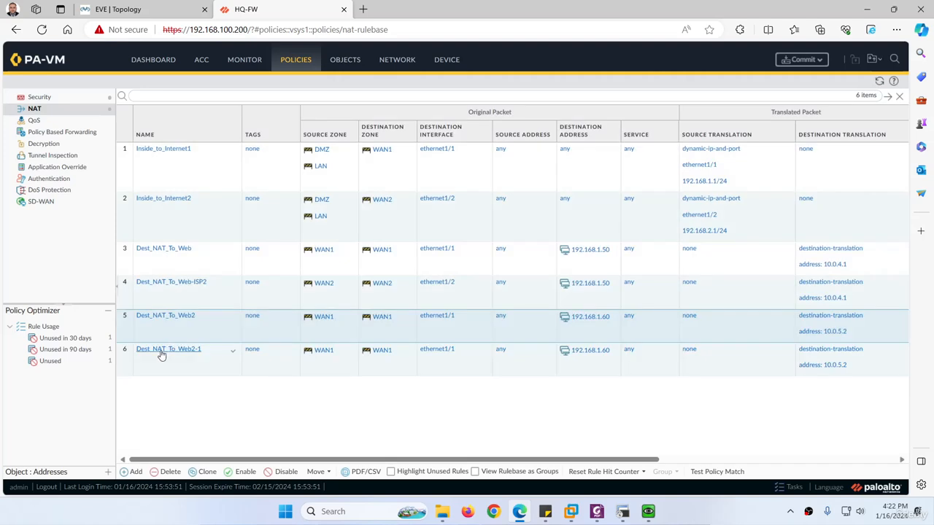
click(161, 349)
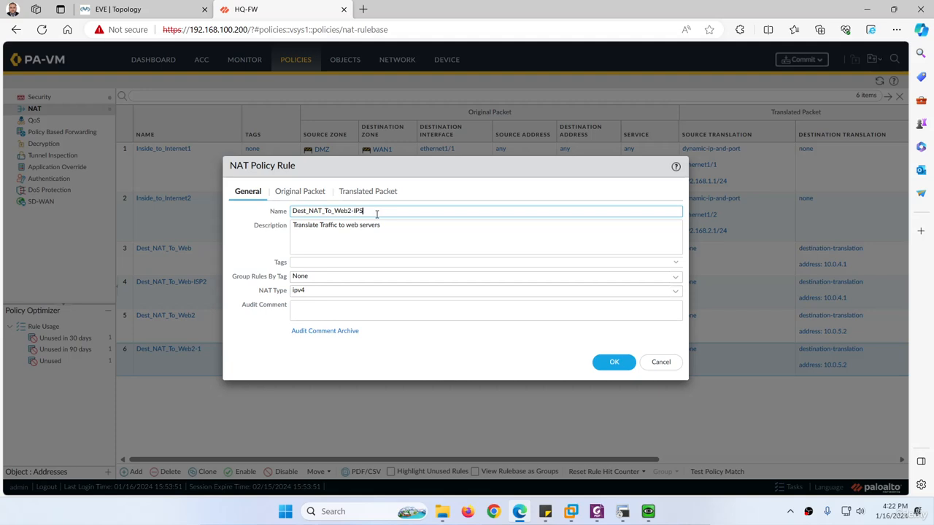
Set the clone's source and destination zones to WAN2 and interface ethernet1/2, then save.
click(277, 194)
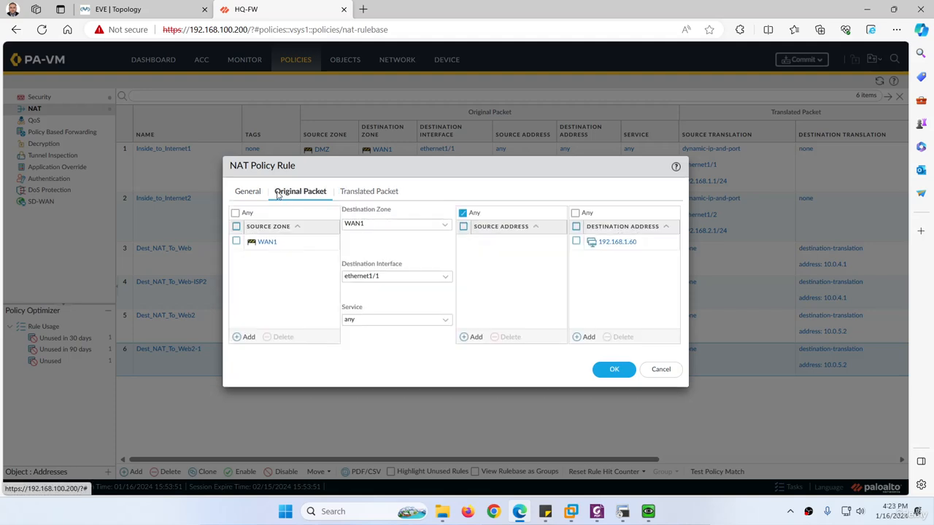
click(236, 242)
click(283, 338)
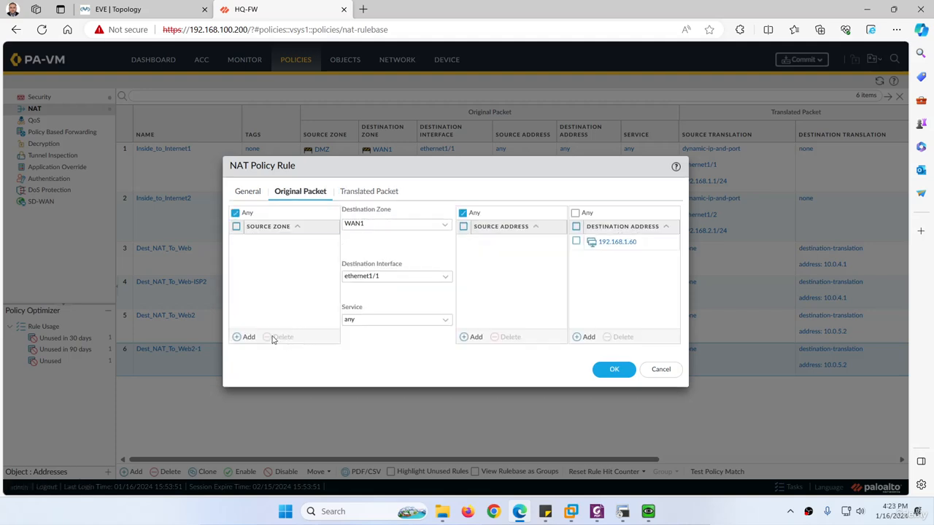
click(245, 338)
click(260, 293)
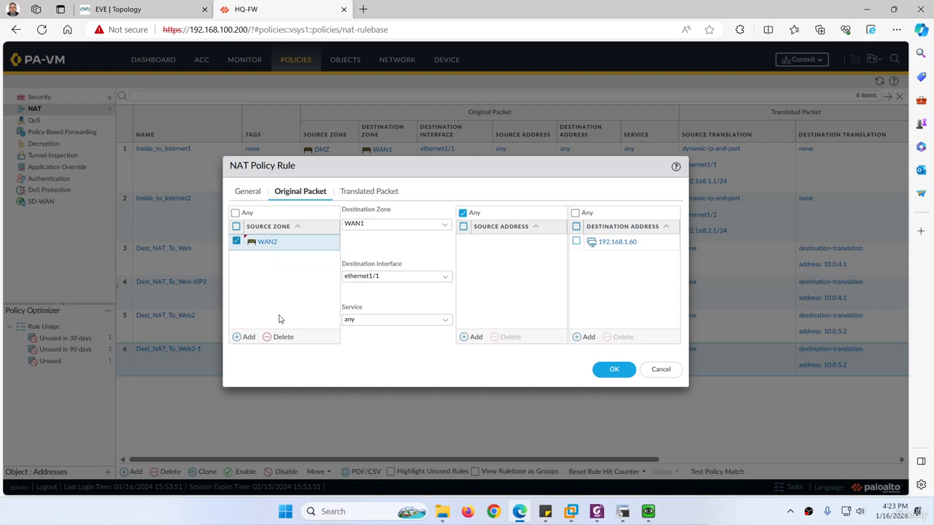
click(440, 227)
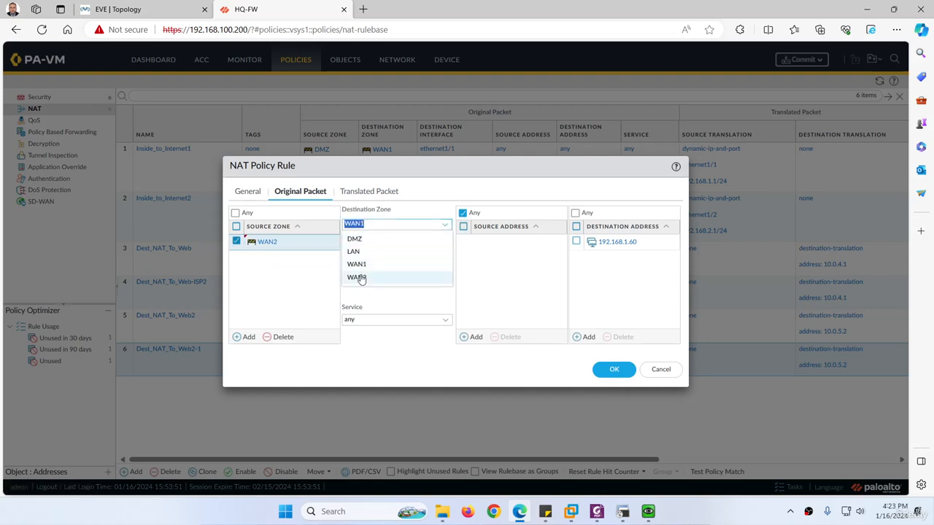
click(368, 277)
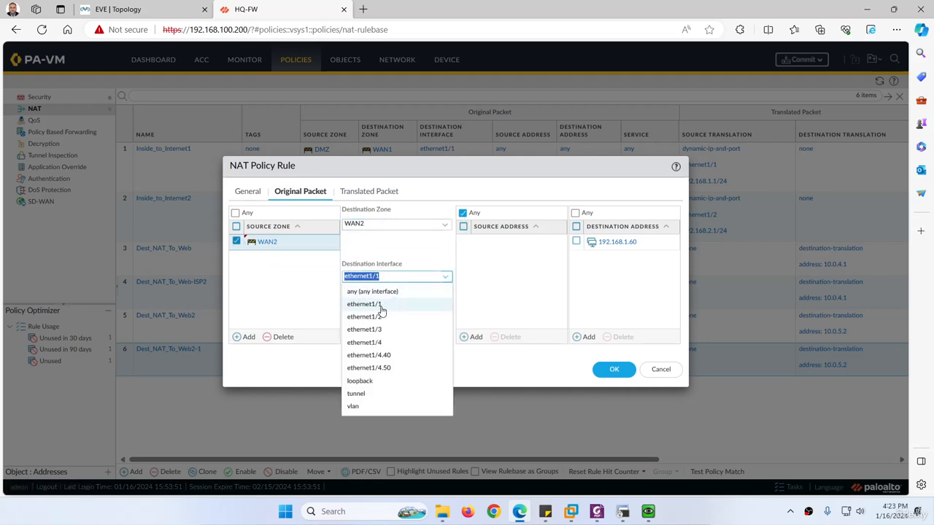
click(381, 315)
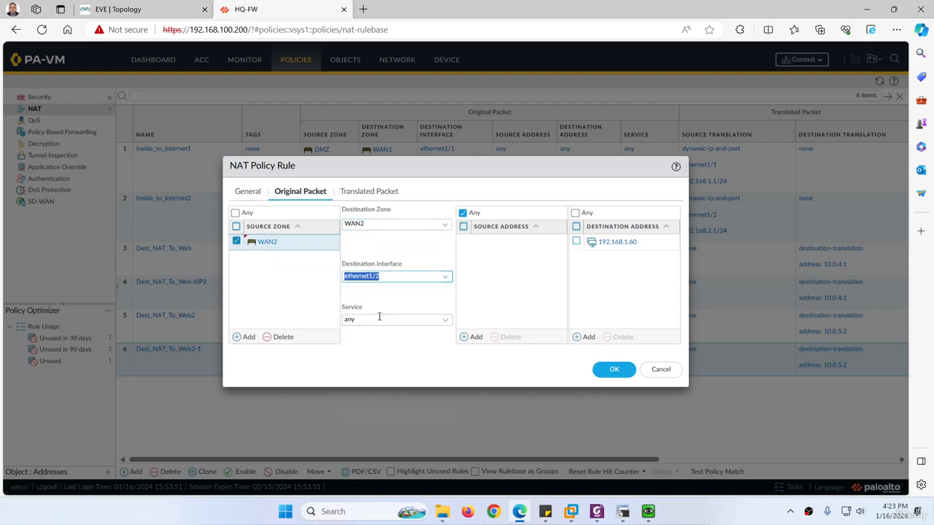
click(611, 369)
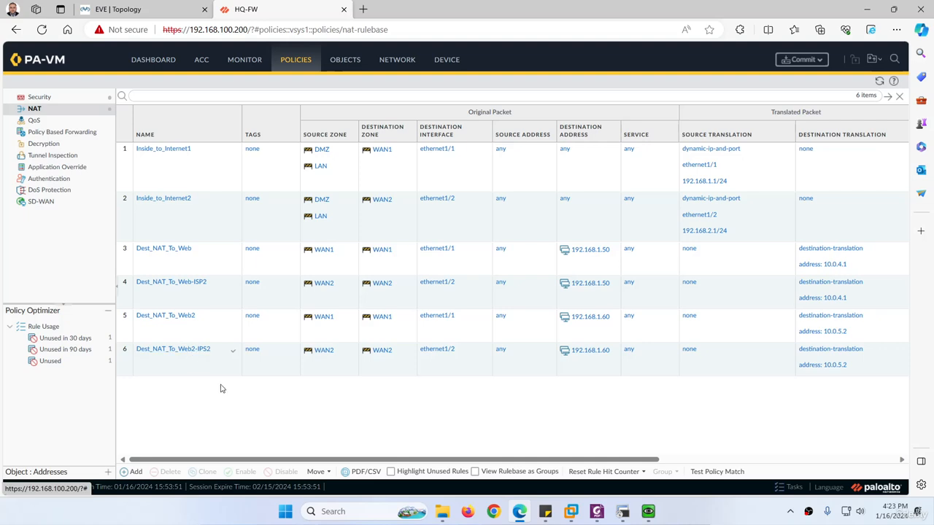
Commit the NAT rules to the firewall and return to the EVE topology.
click(802, 60)
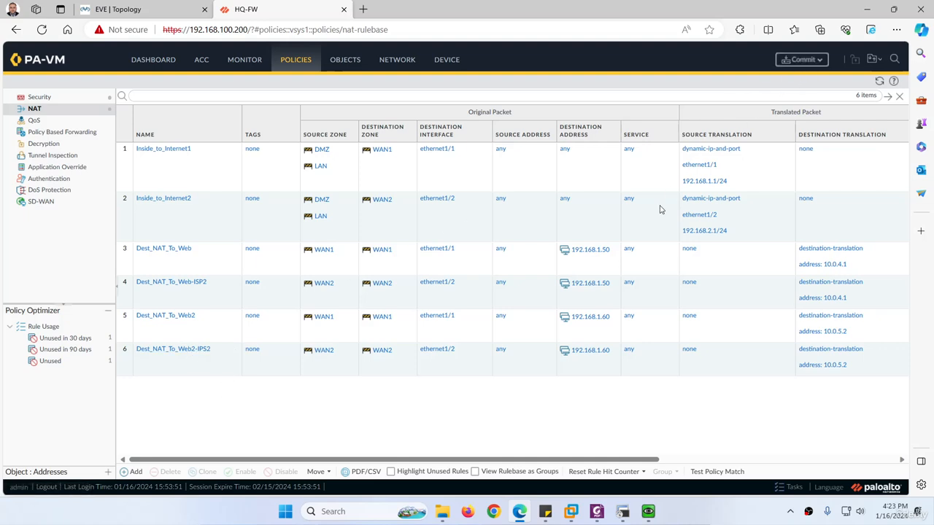
click(557, 410)
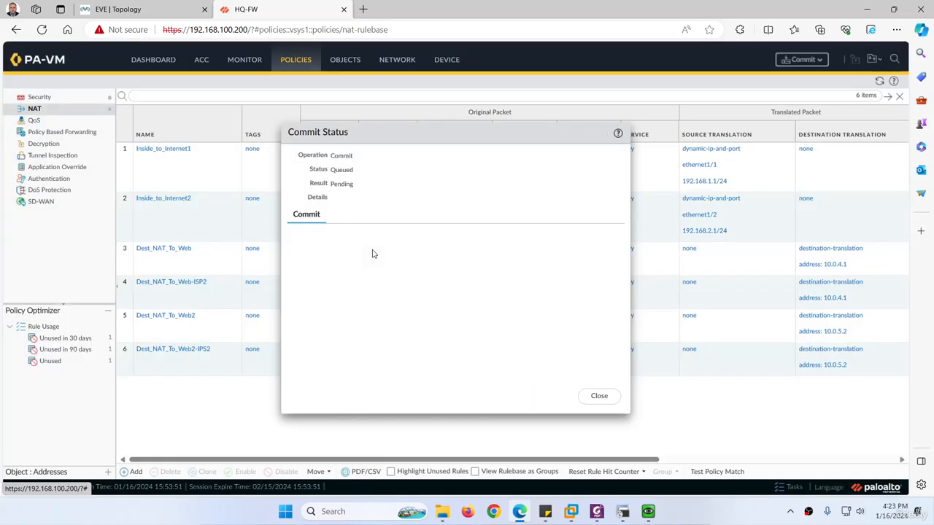
click(121, 10)
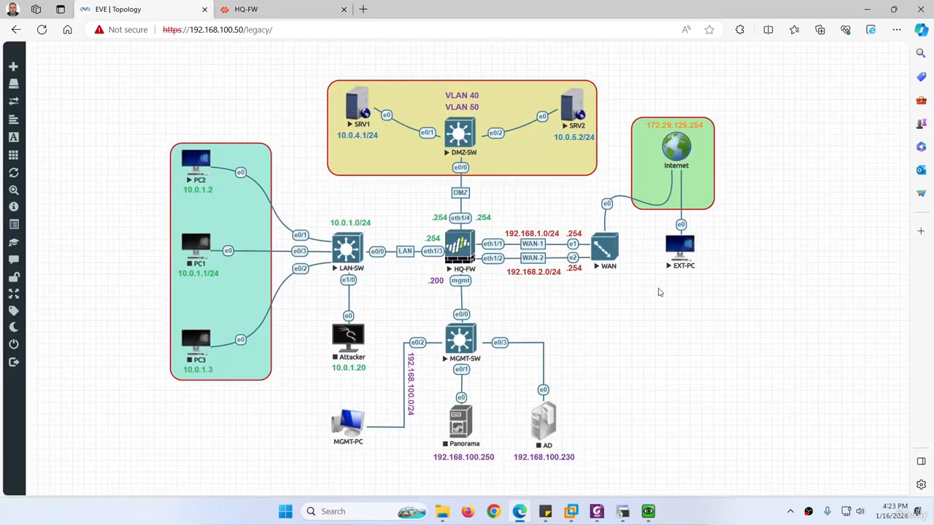
Browse the Linux linux-slax-9.11.0 node template, cancel it, and open EXT-PC's console.
right_click(674, 314)
click(707, 332)
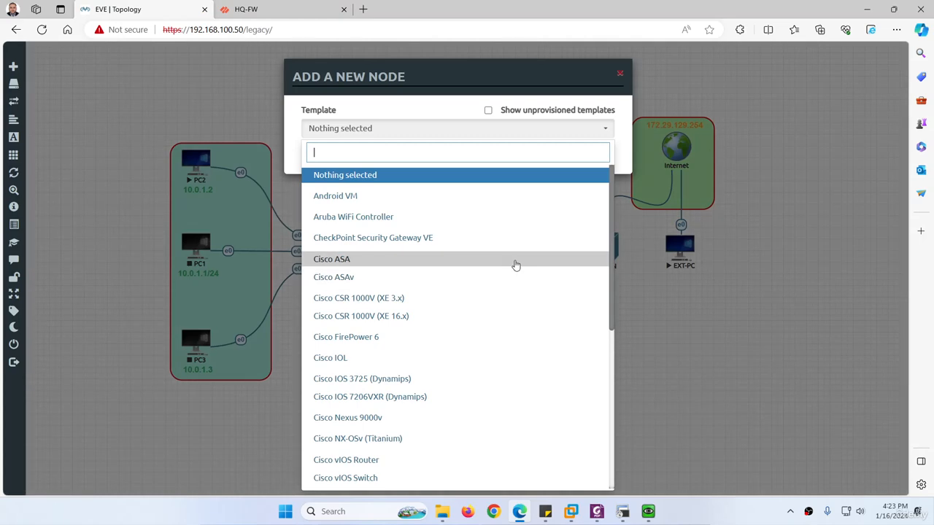
text(lin)
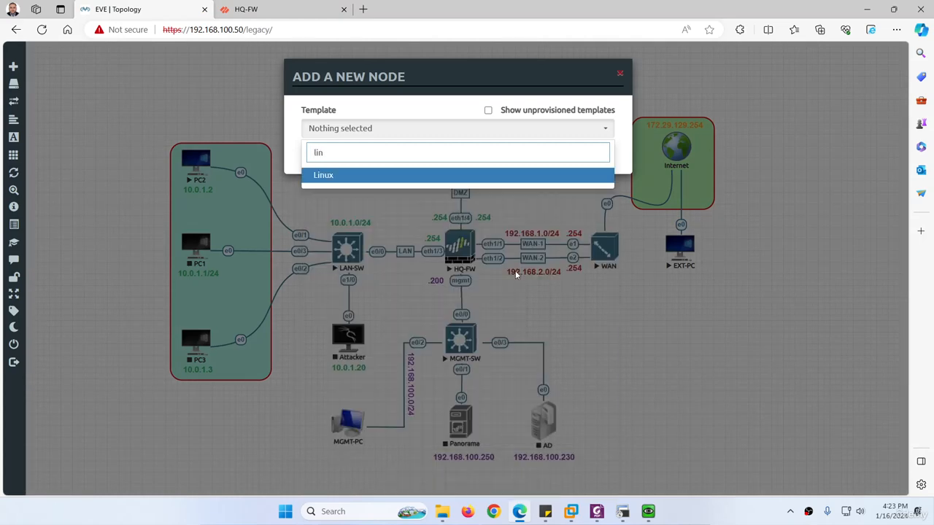
click(402, 174)
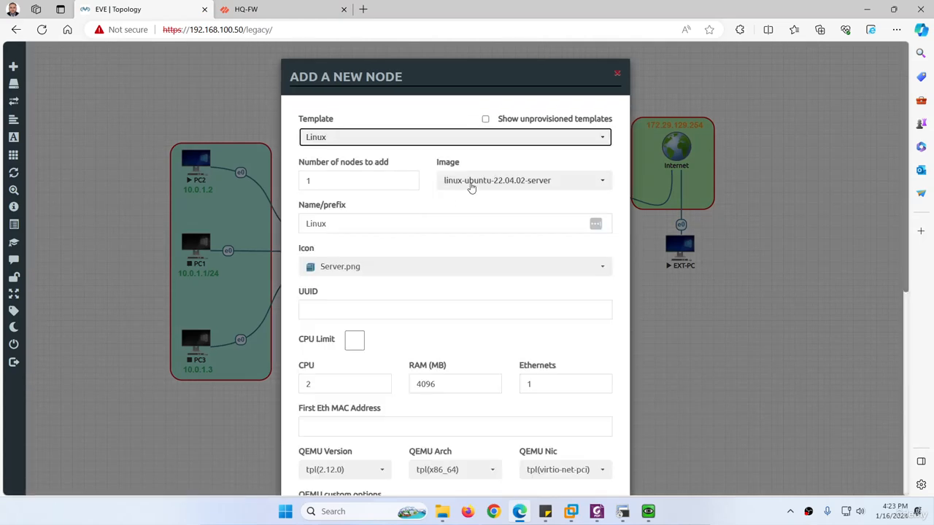
click(469, 182)
scroll(472, 206, up, 2)
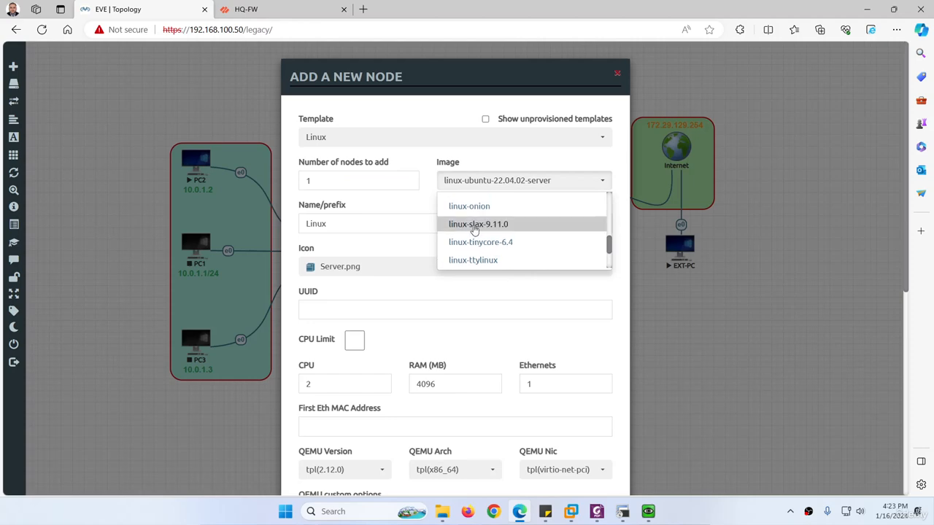
click(478, 224)
scroll(413, 265, down, 5)
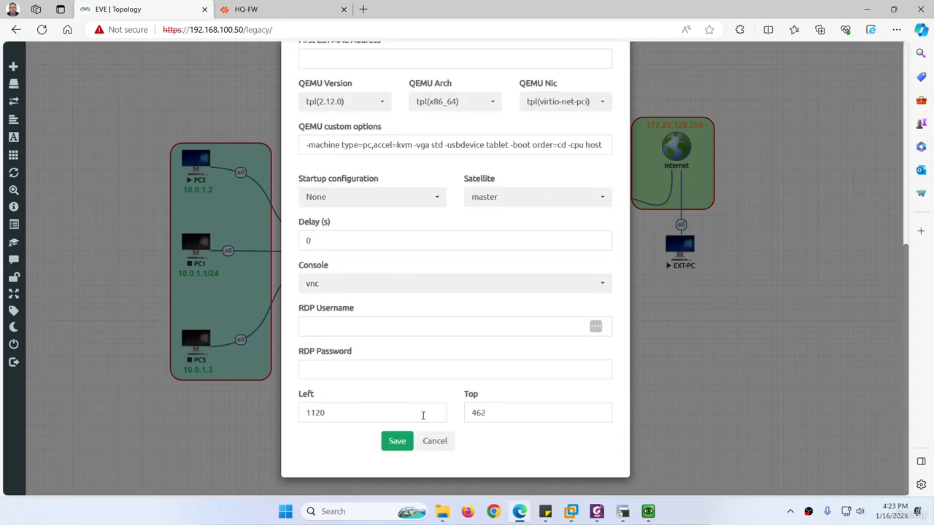
click(433, 442)
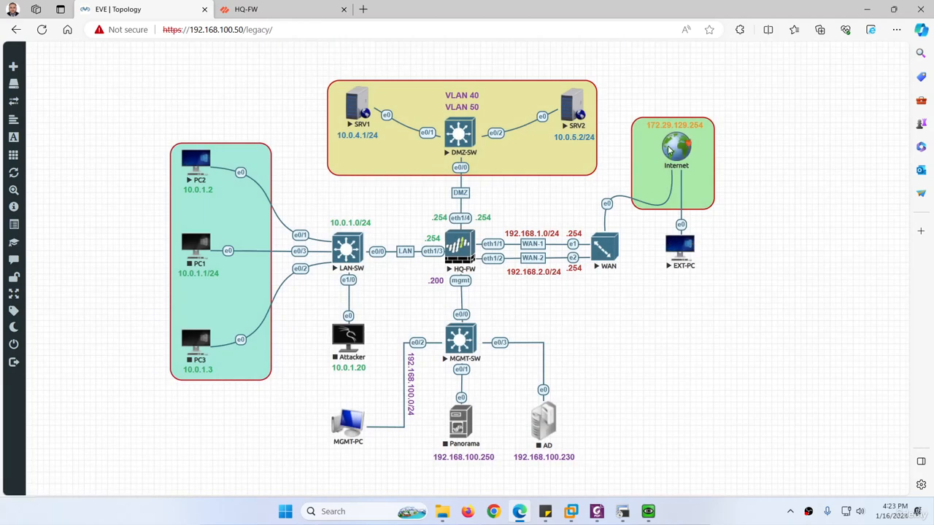
click(679, 247)
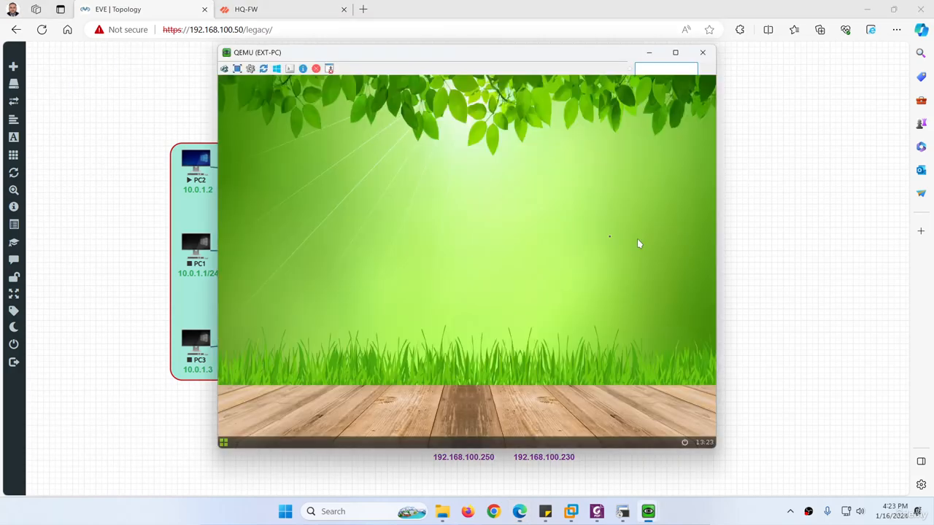
Open the wired network properties in the network manager and enable static IPs.
right_click(315, 224)
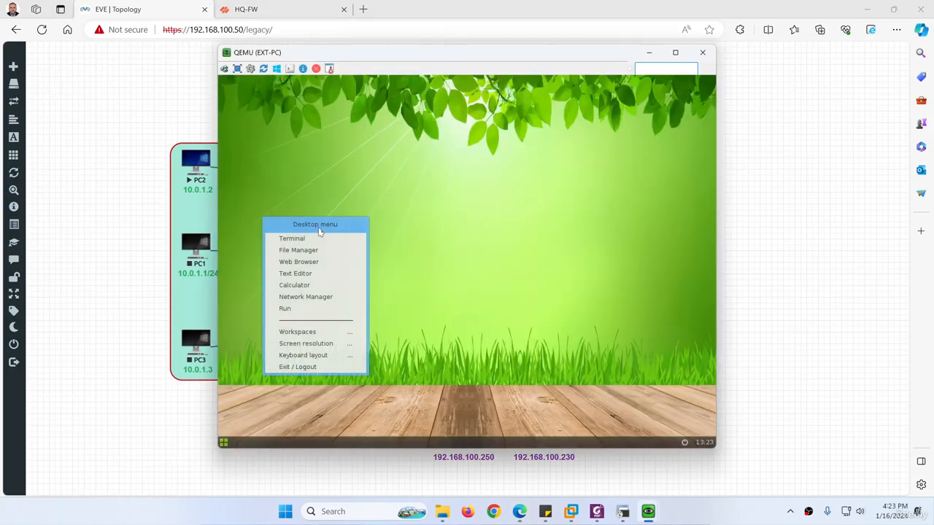
click(315, 299)
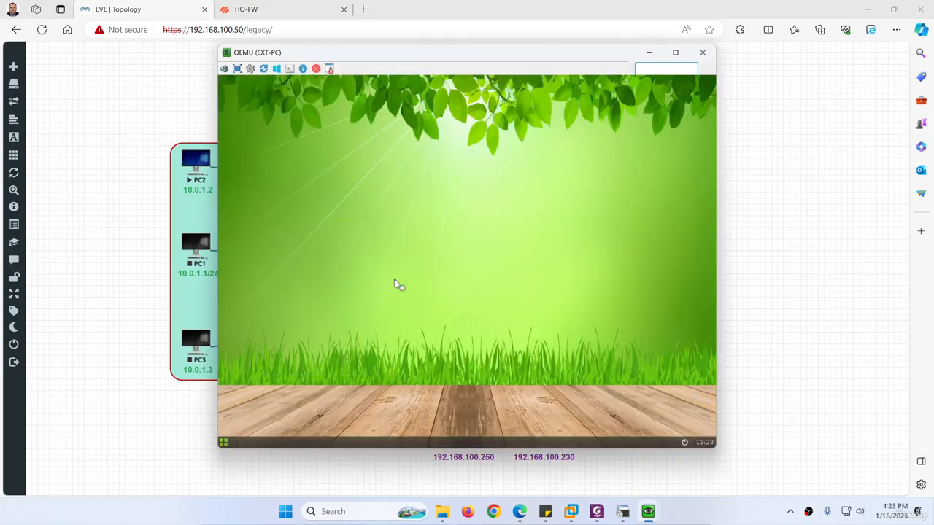
click(443, 245)
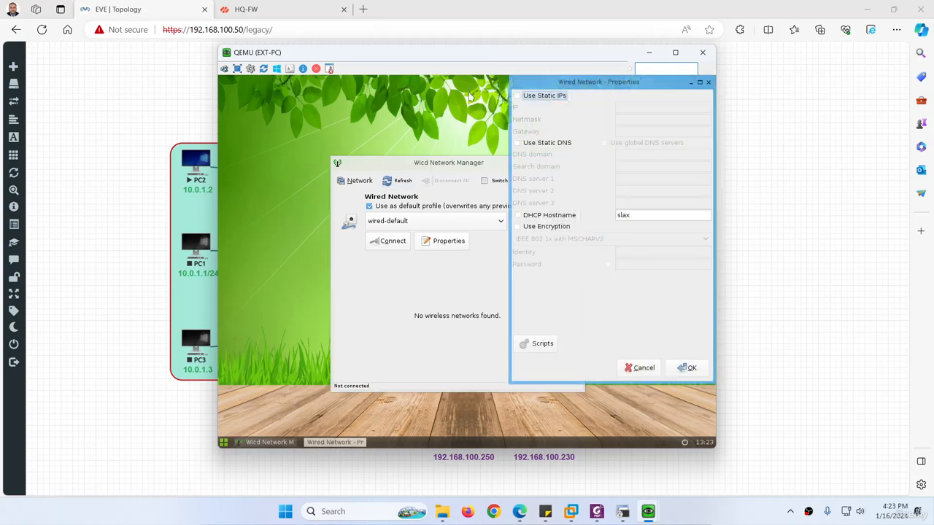
drag(467, 52, 277, 58)
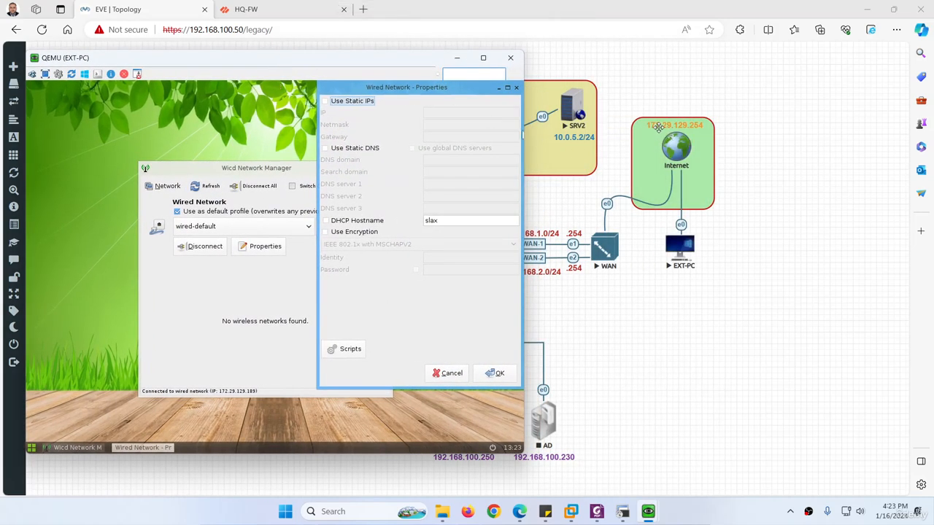
click(354, 101)
Enter IP 172.29.129.50, netmask 255.255.255.0, gateway 172.29.129.1, DNS 8.8.8.8 and 1.1.1.1.
click(436, 112)
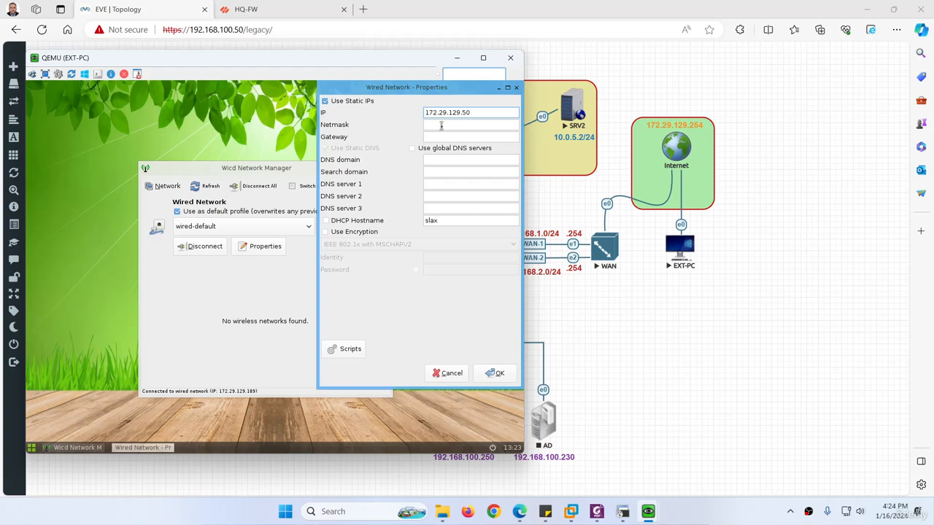
click(440, 125)
drag(481, 126, 442, 126)
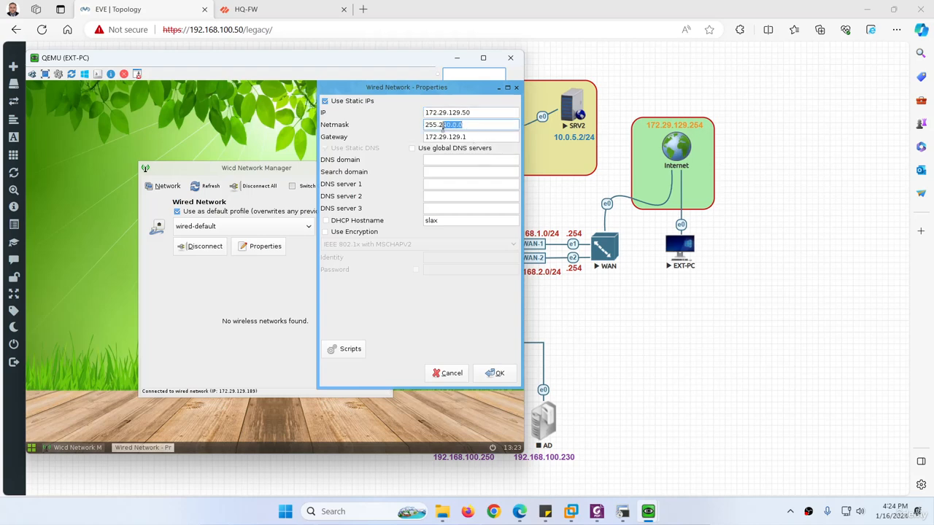
key(BackSpace)
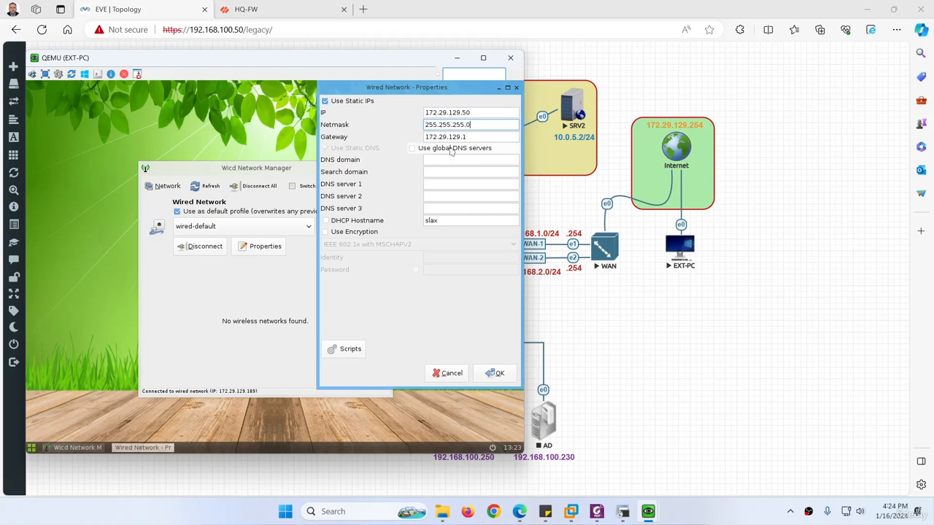
key(Tab)
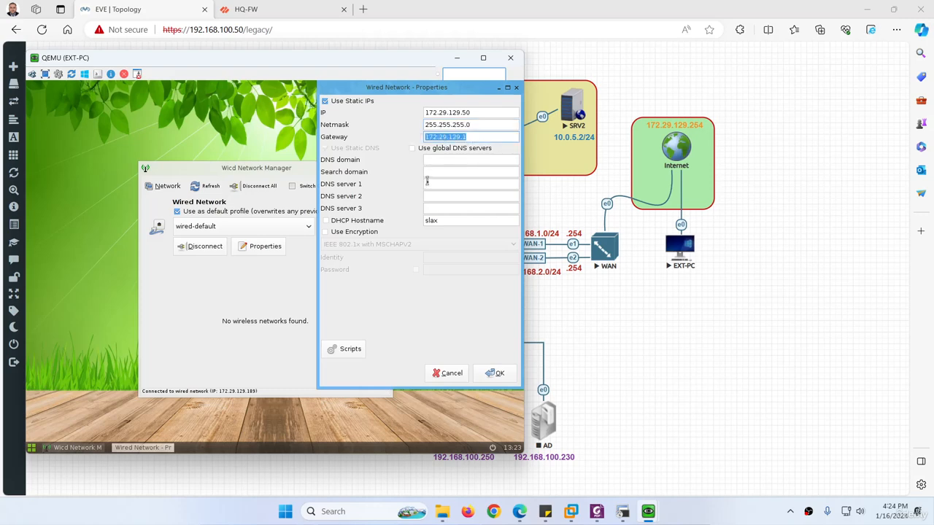
click(427, 184)
text(8.8.8.8)
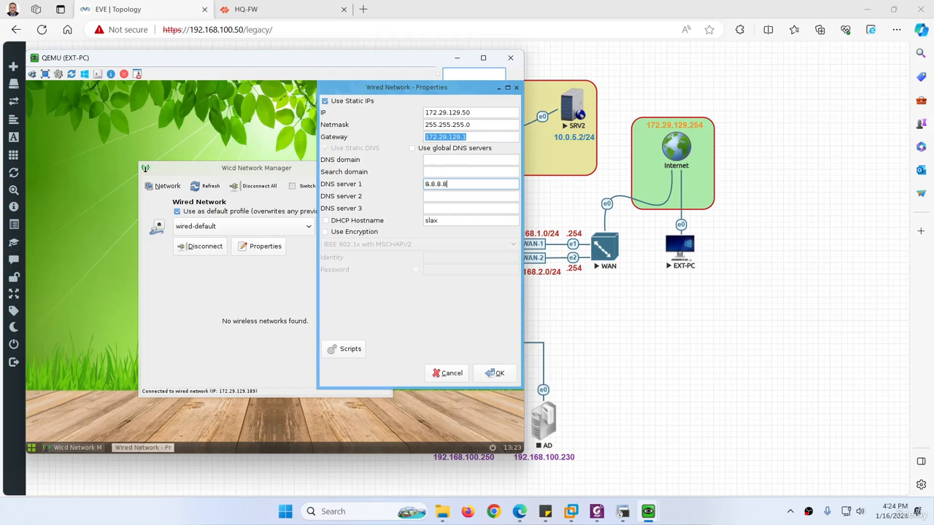
click(427, 196)
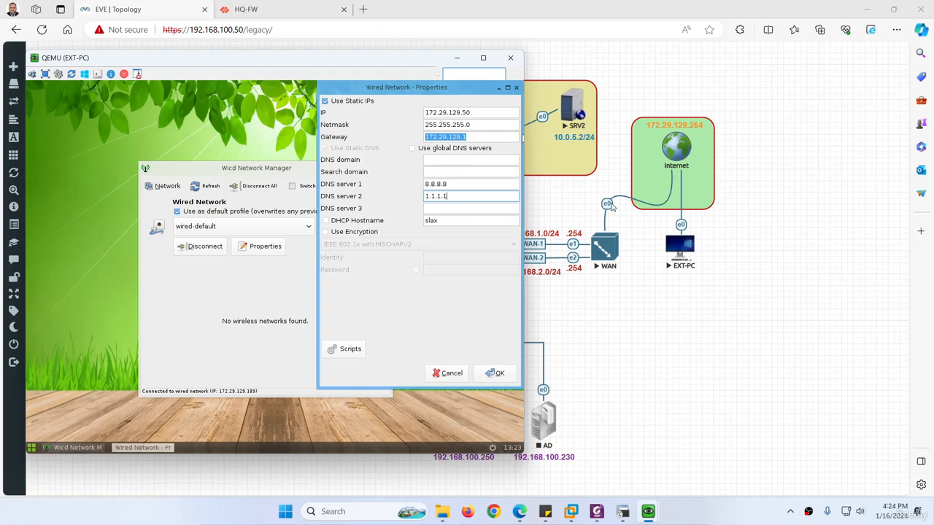
click(605, 249)
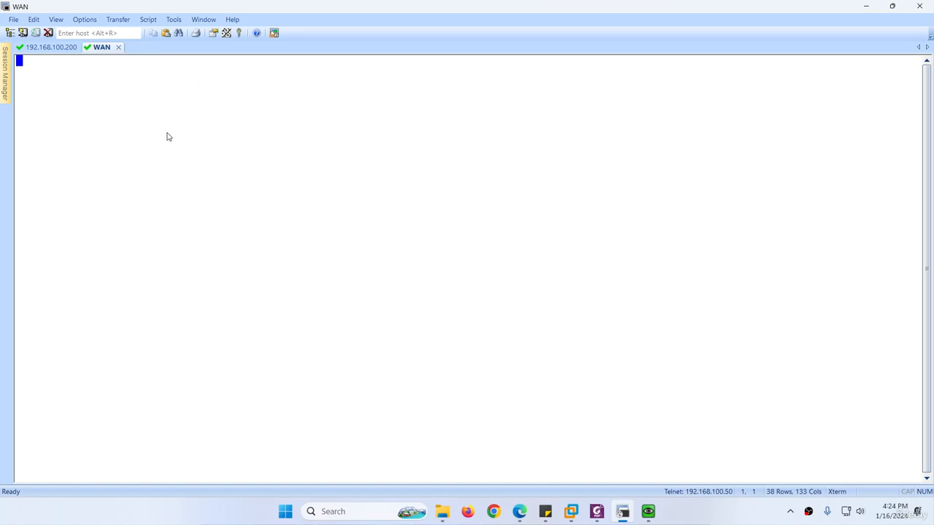
Read pfSense's WAN interface address on the console, then return to EXT-PC.
key(Return)
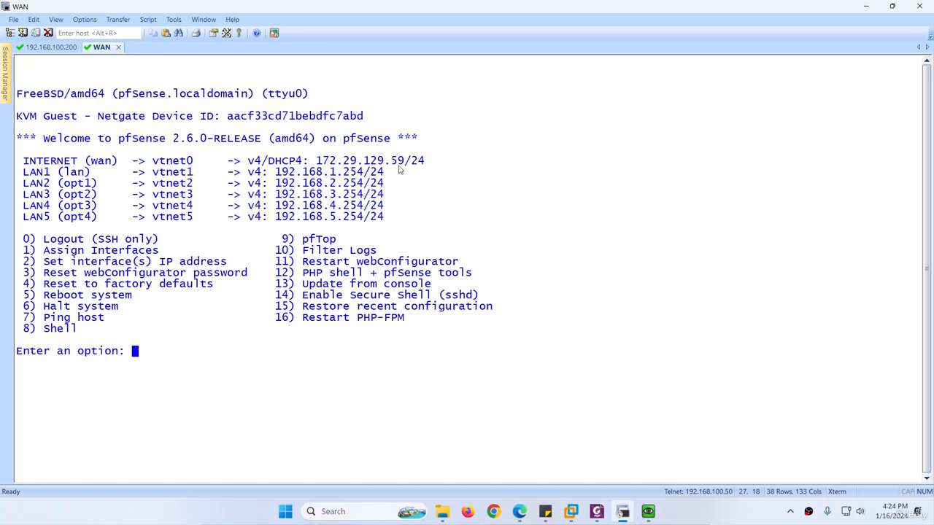
drag(317, 162, 401, 163)
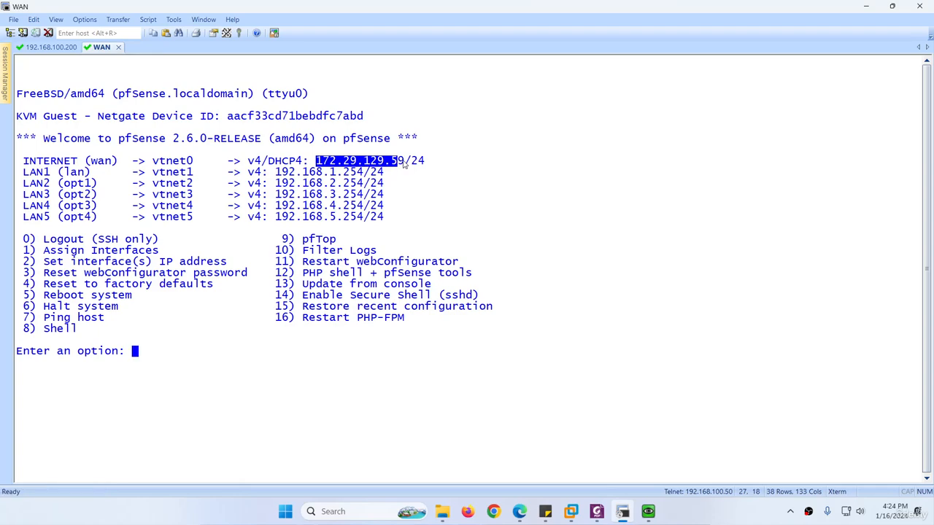
mouse_move(647, 511)
click(689, 456)
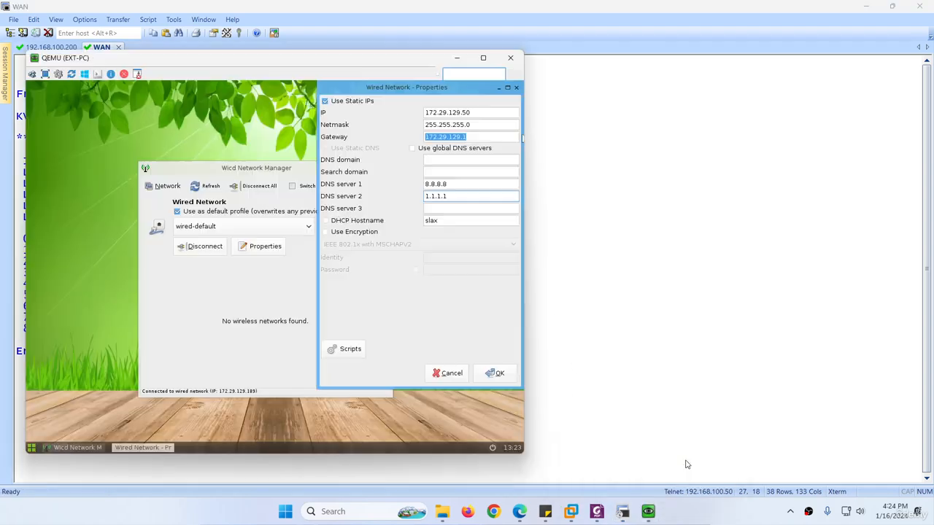
Change EXT-PC's gateway to 172.29.129.59 and save the static network settings.
drag(297, 60, 361, 236)
click(550, 312)
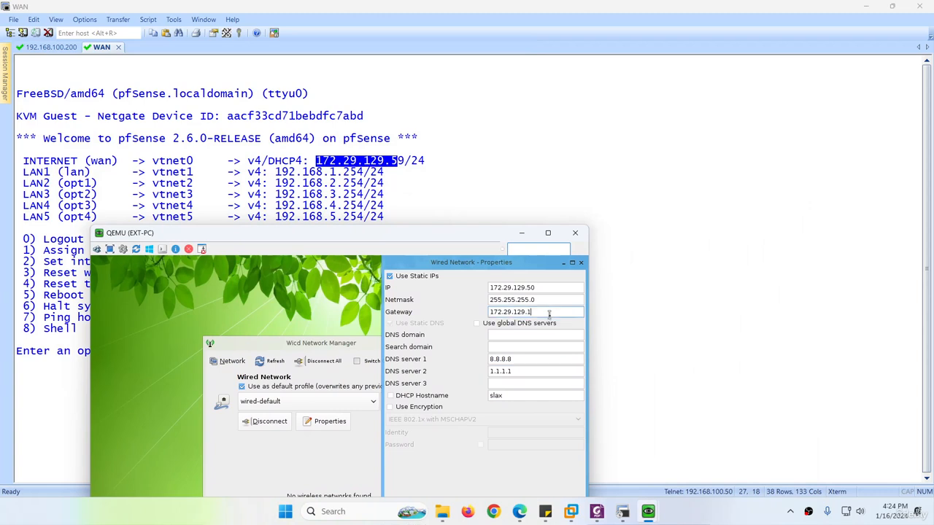
key(BackSpace)
text(2)
drag(447, 235, 462, 160)
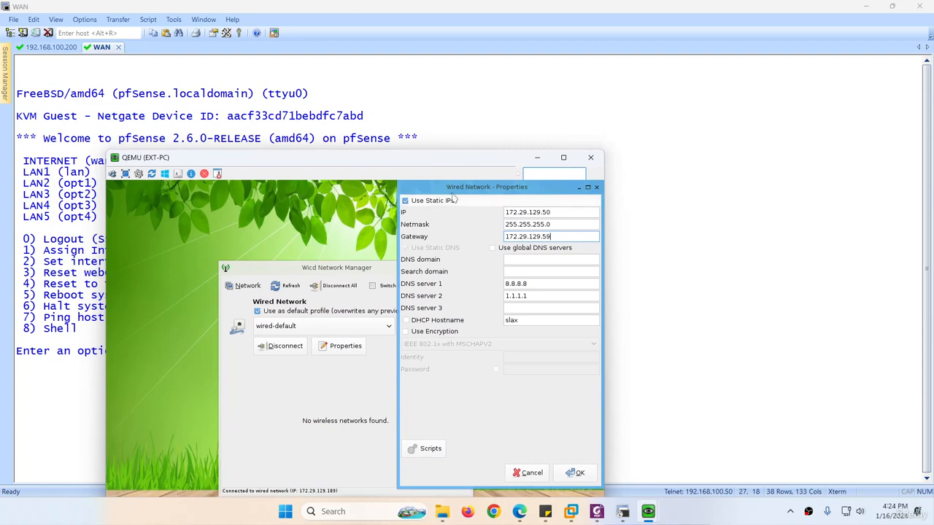
drag(423, 159, 352, 236)
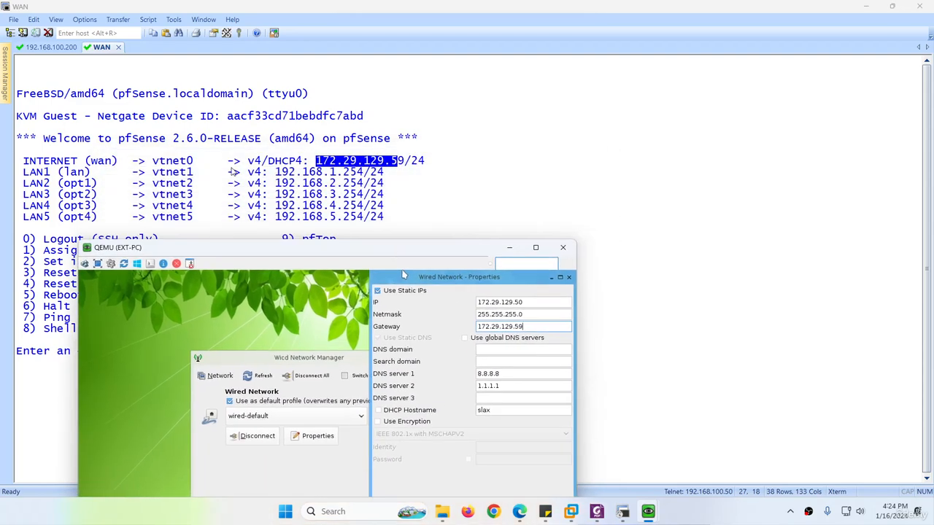
drag(430, 256, 466, 101)
click(574, 410)
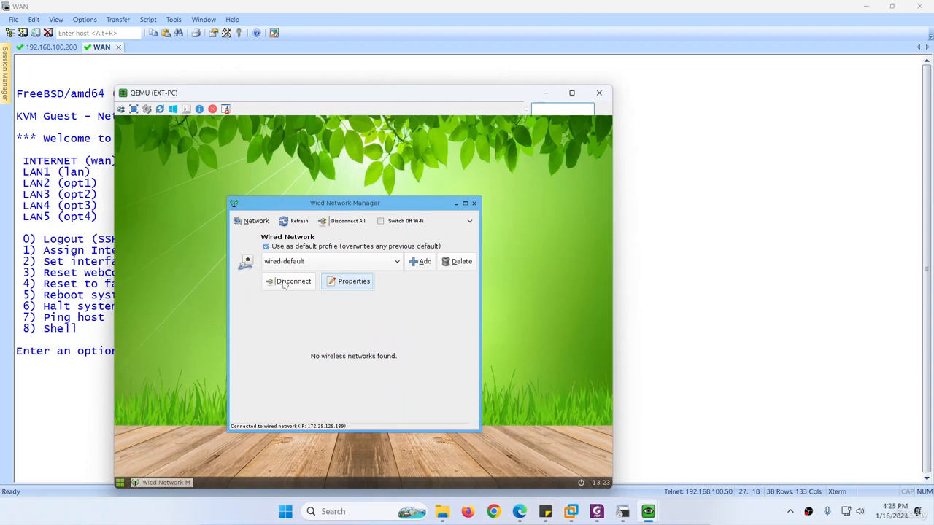
Run ifconfig and route, showing 172.29.129.189 via gateway 172.29.129.254.
right_click(223, 265)
click(200, 233)
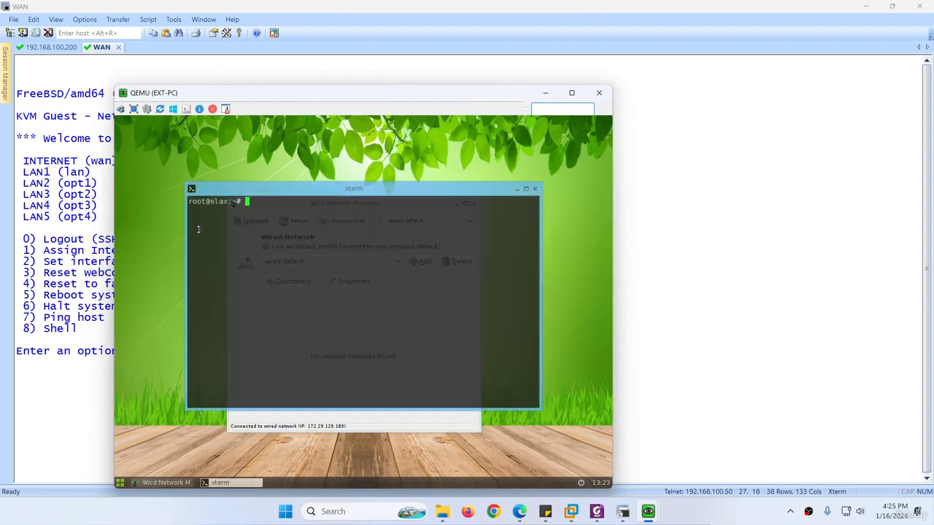
text(ifconfig)
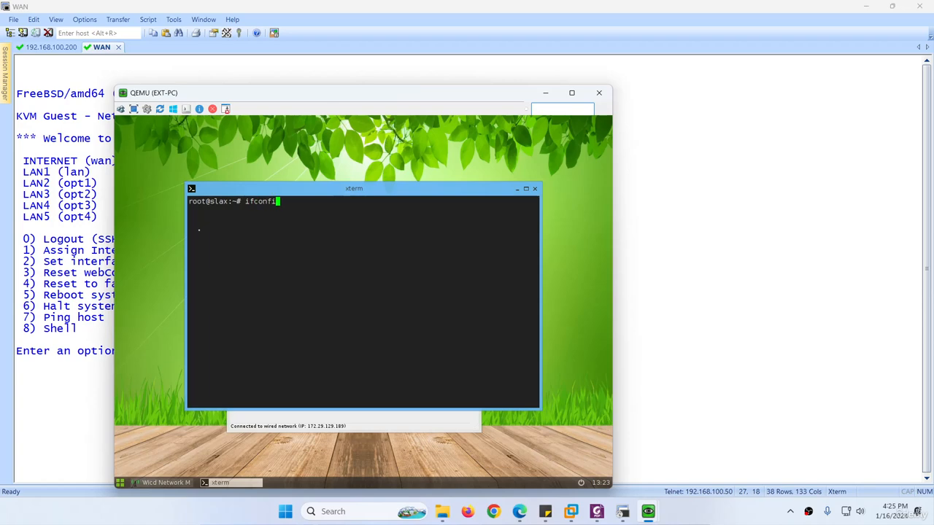
key(Return)
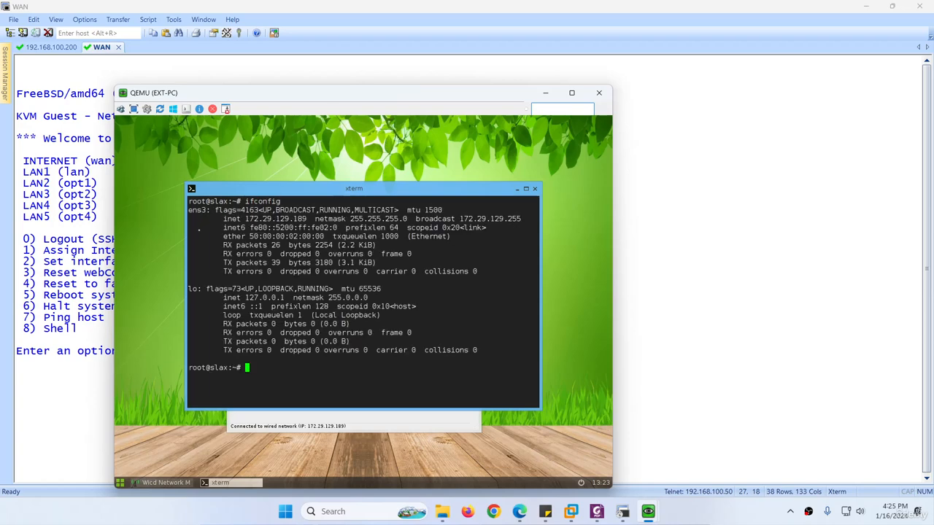
text(route)
key(Return)
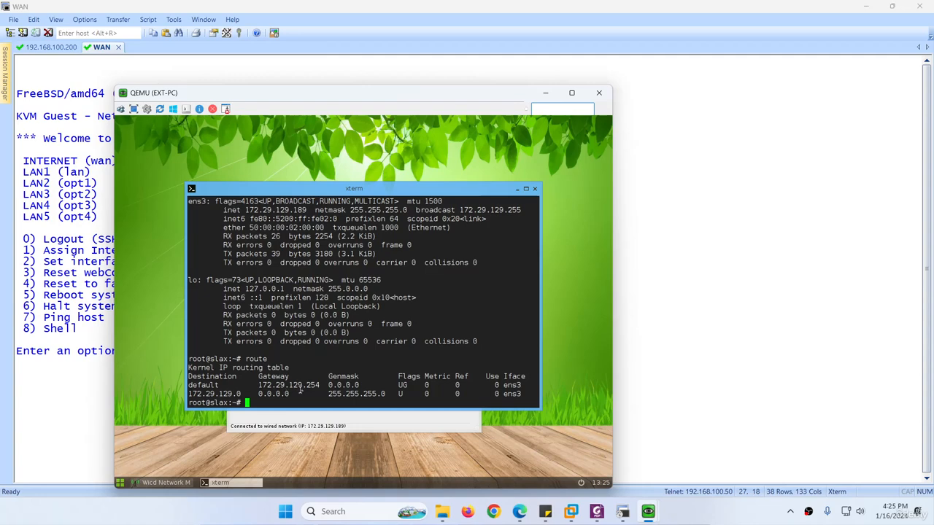
drag(319, 385, 259, 385)
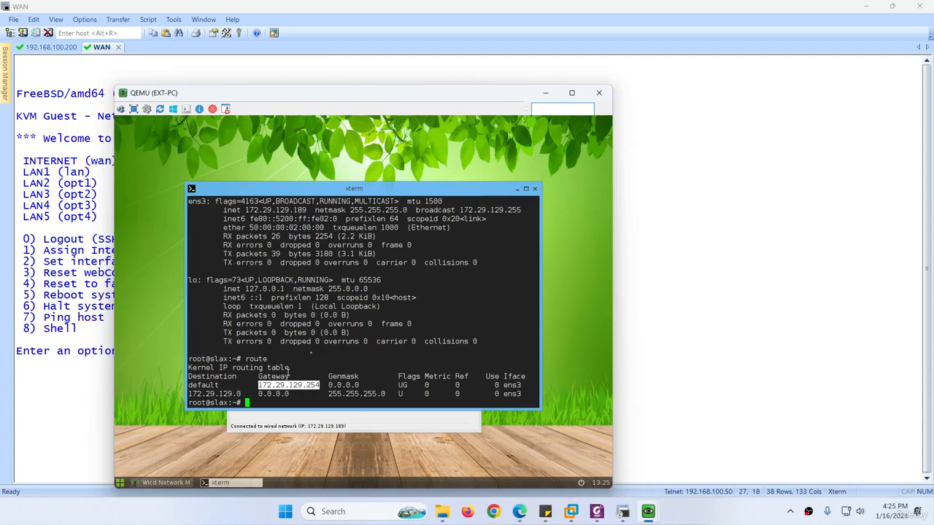
Reconnect the wired network to apply the static settings and open a new terminal.
click(535, 189)
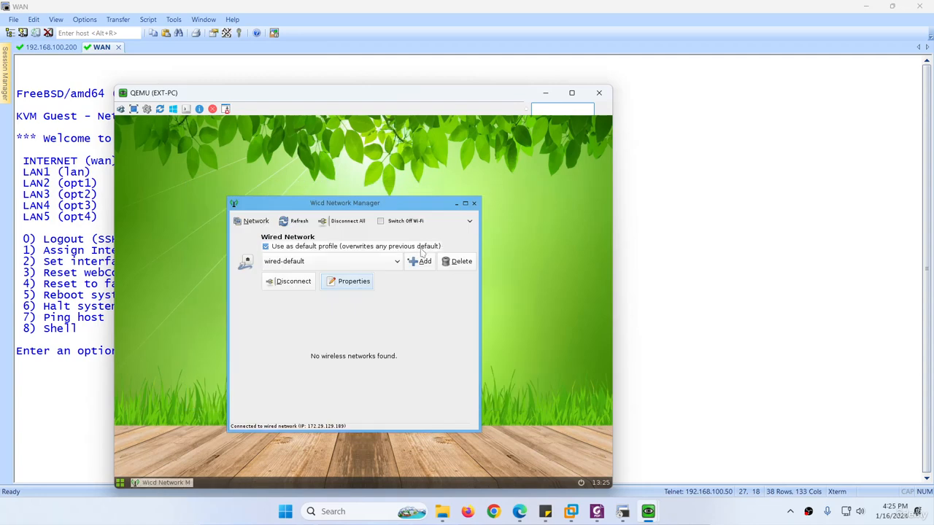
click(293, 286)
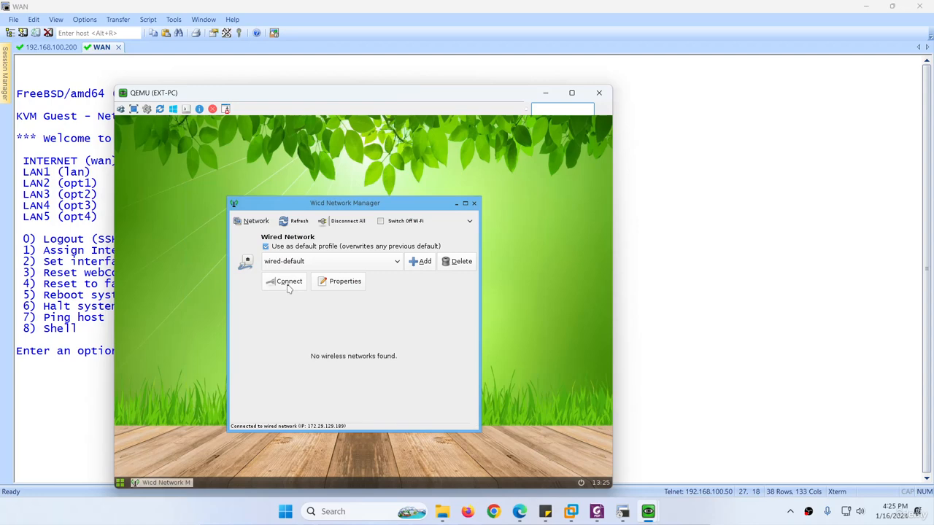
click(289, 286)
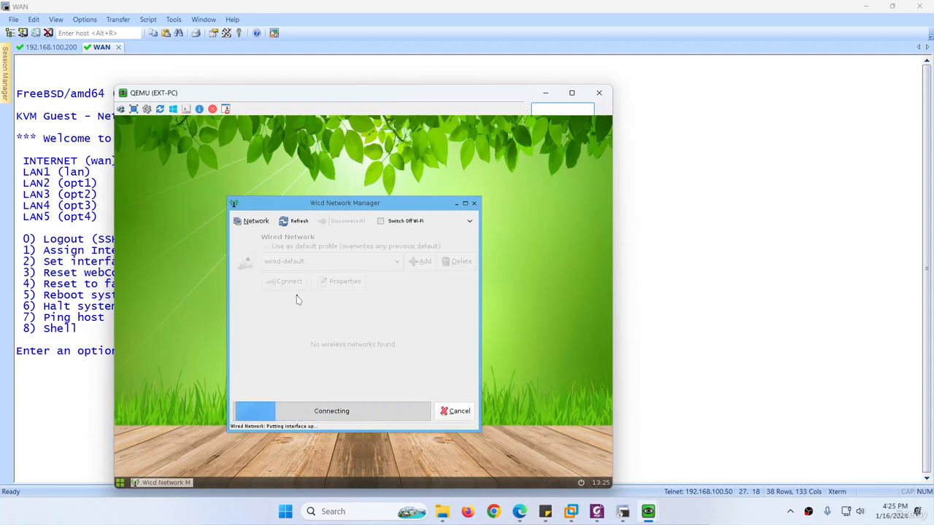
right_click(199, 239)
click(194, 249)
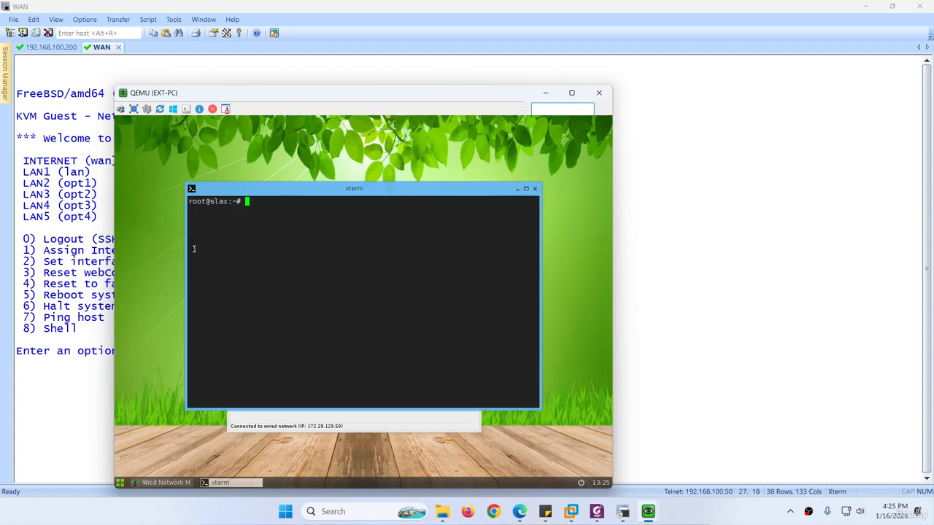
Run ifconfig and route to confirm 172.29.129.50 with default gateway 172.29.129.59.
text(ifconfig)
key(Return)
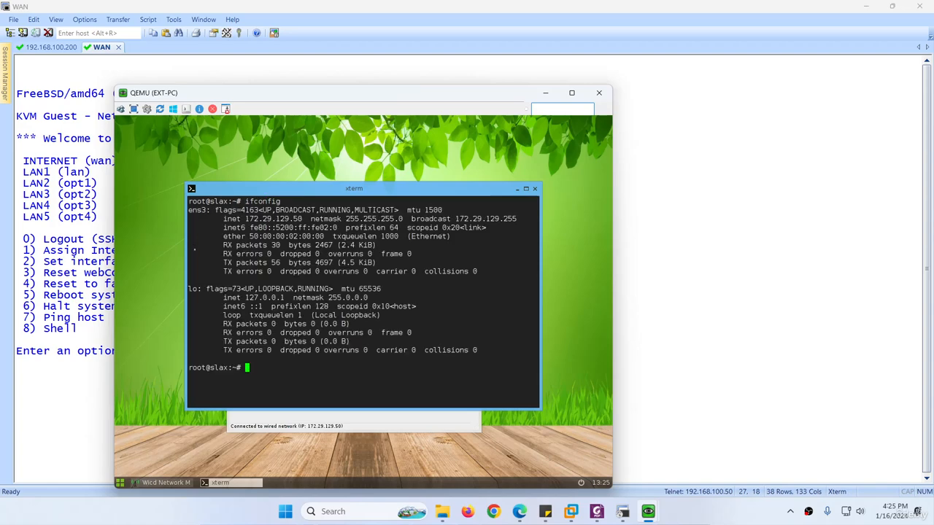
text(route)
key(Return)
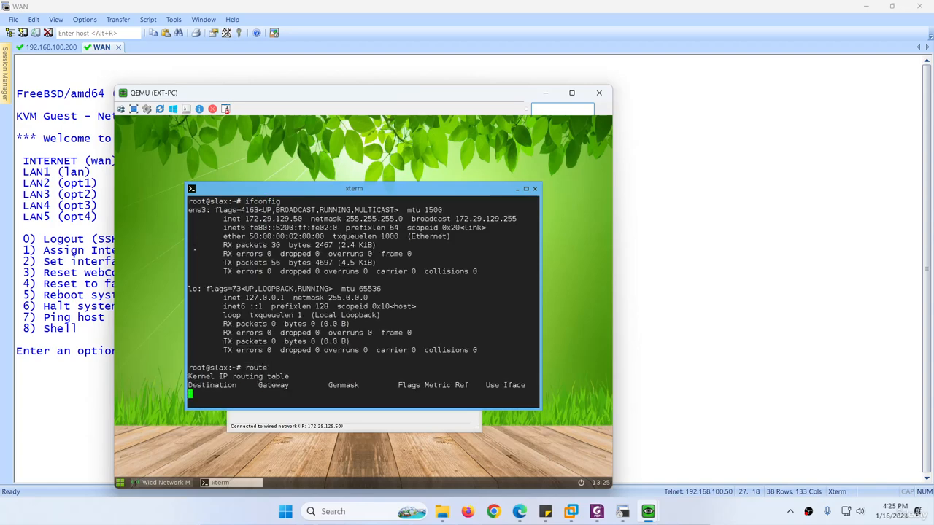
drag(271, 94, 286, 108)
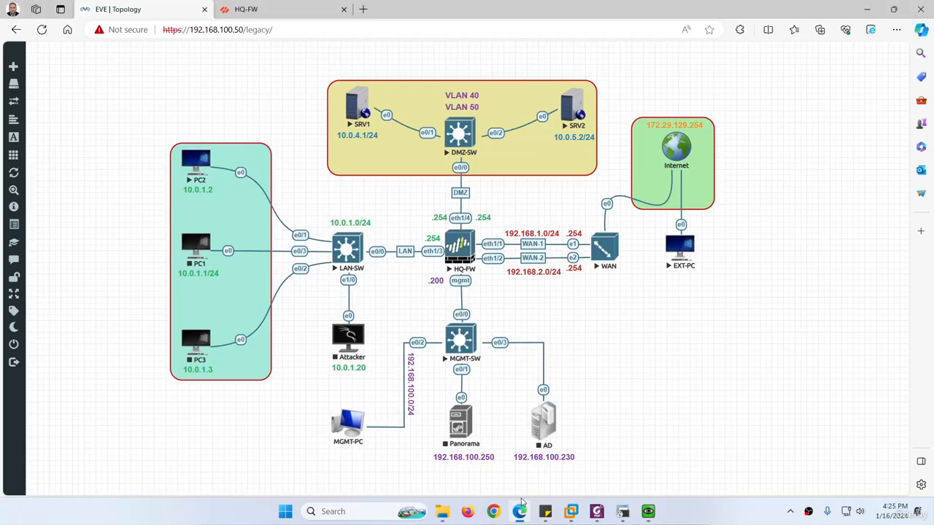
Dismiss the successful commit status report on the HQ-FW firewall page.
click(519, 511)
click(272, 14)
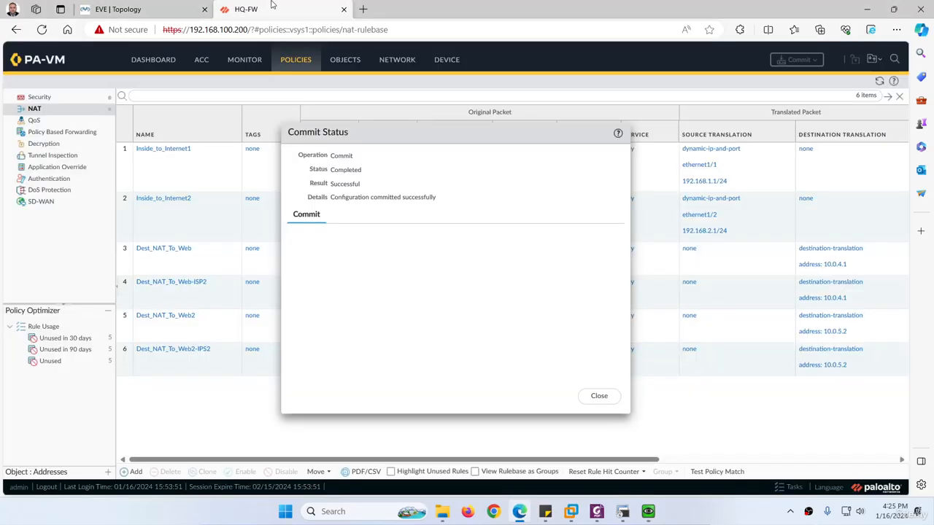
click(598, 395)
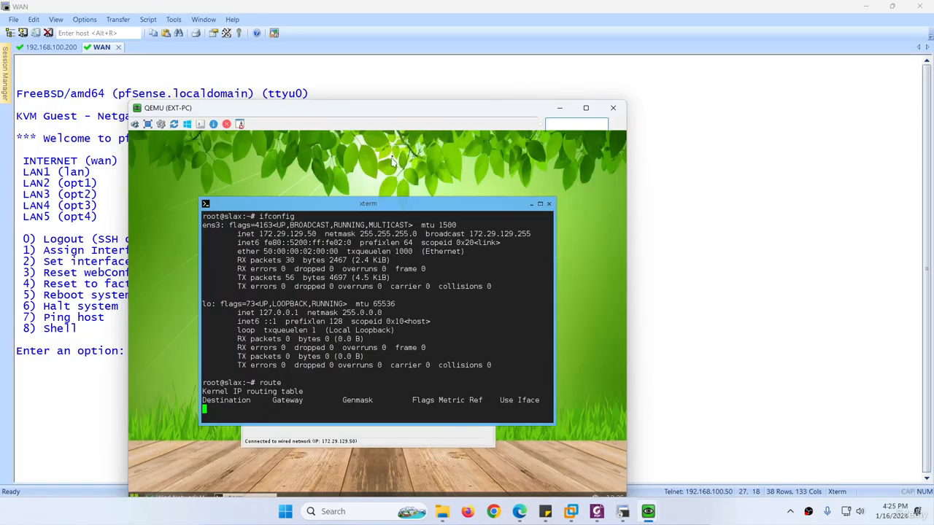
Compare the 129.59 default gateway with pfSense, then bring back the NAT policies page.
drag(390, 110, 511, 108)
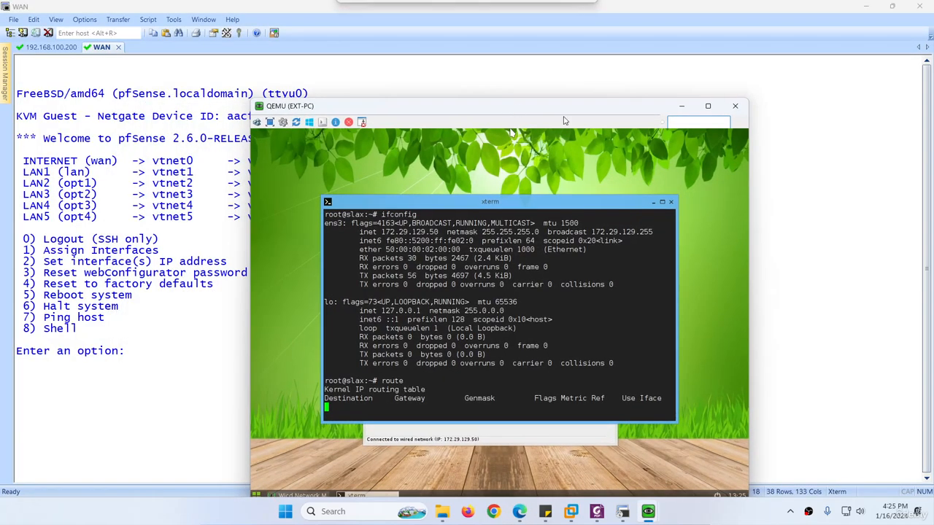
click(863, 7)
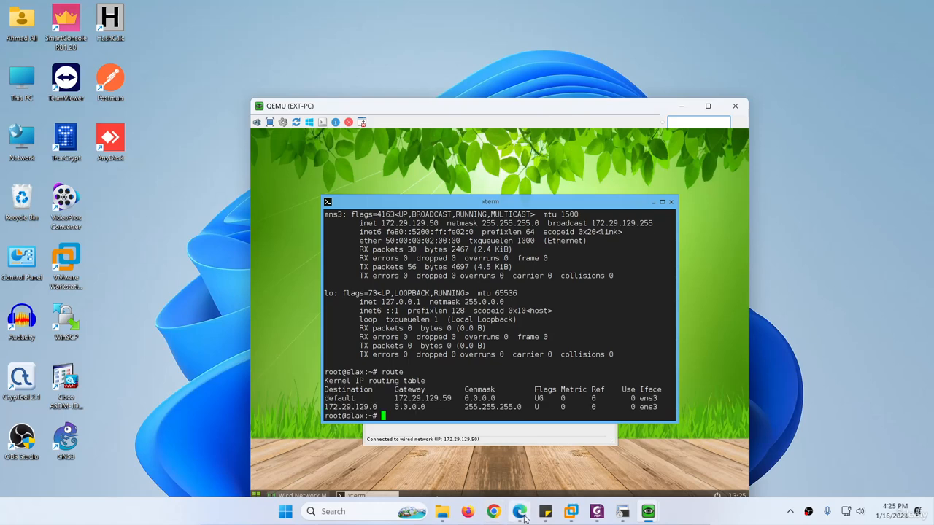
drag(425, 398, 454, 398)
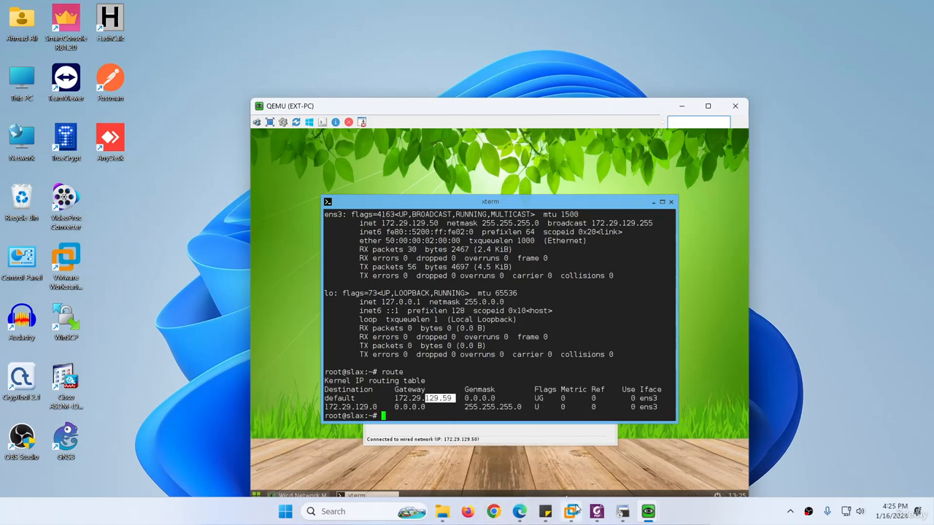
click(623, 511)
click(620, 513)
click(520, 512)
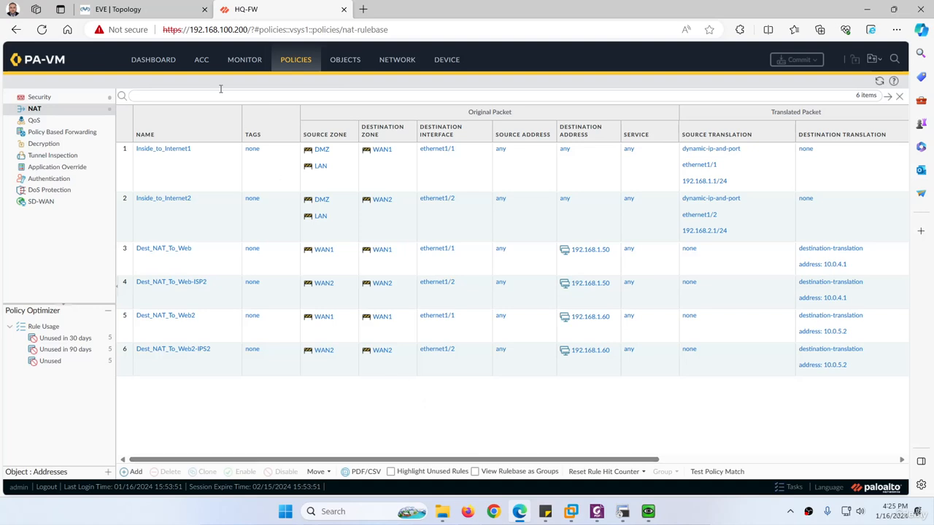
Compare the NAT rule table with the EVE topology, then bring EXT-PC forward and open its desktop menu.
click(117, 8)
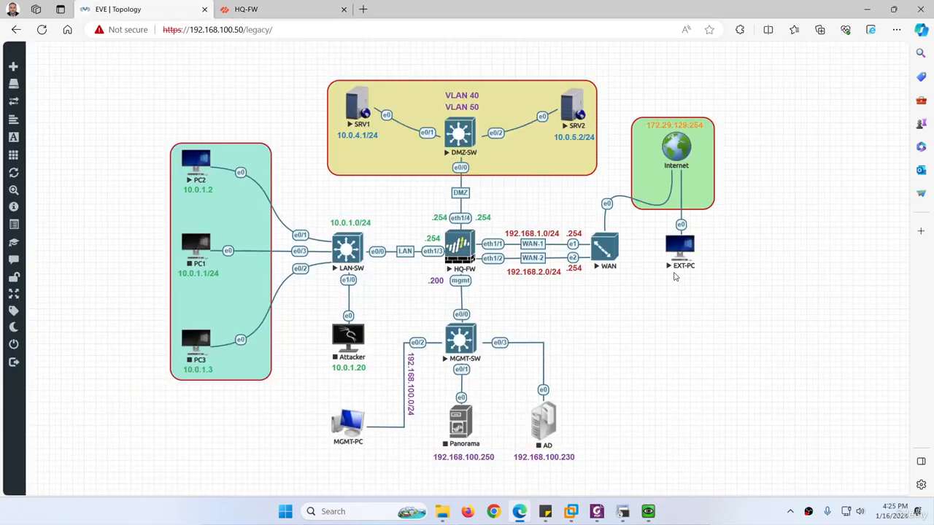
click(267, 12)
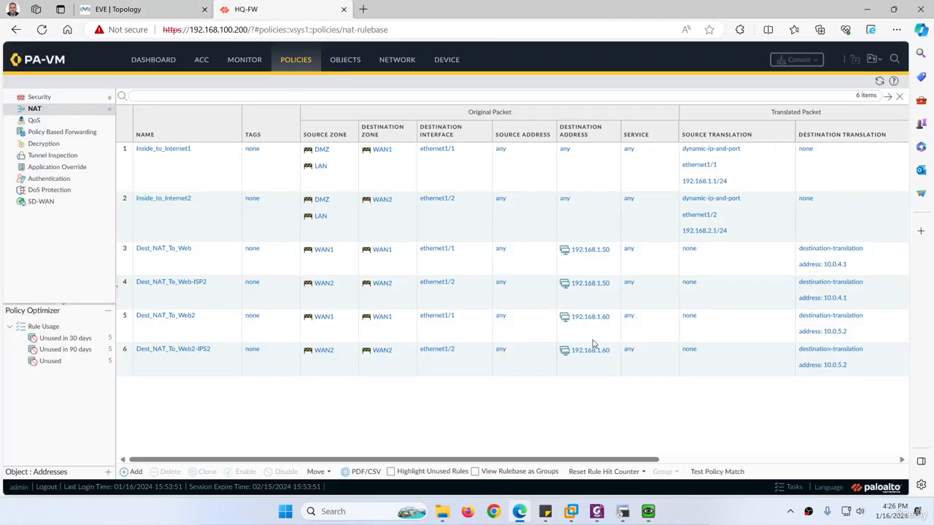
click(622, 511)
click(705, 467)
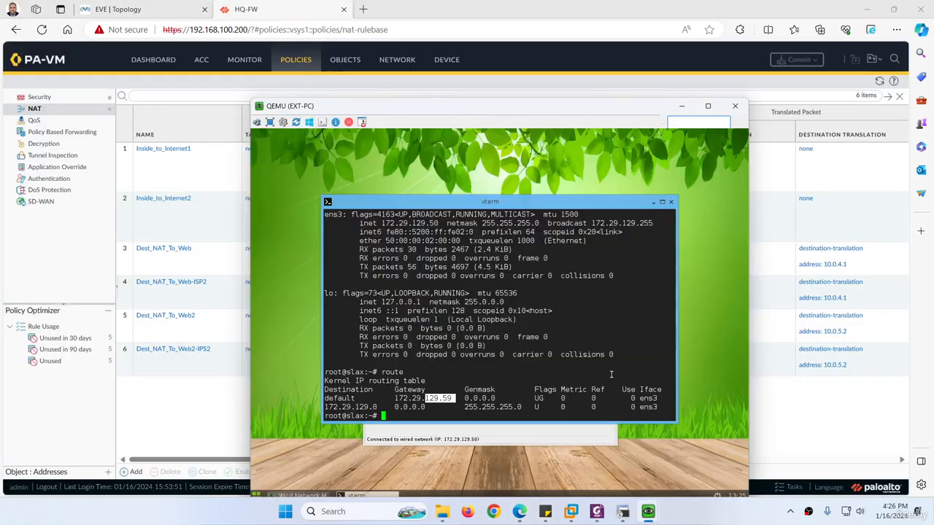
right_click(277, 228)
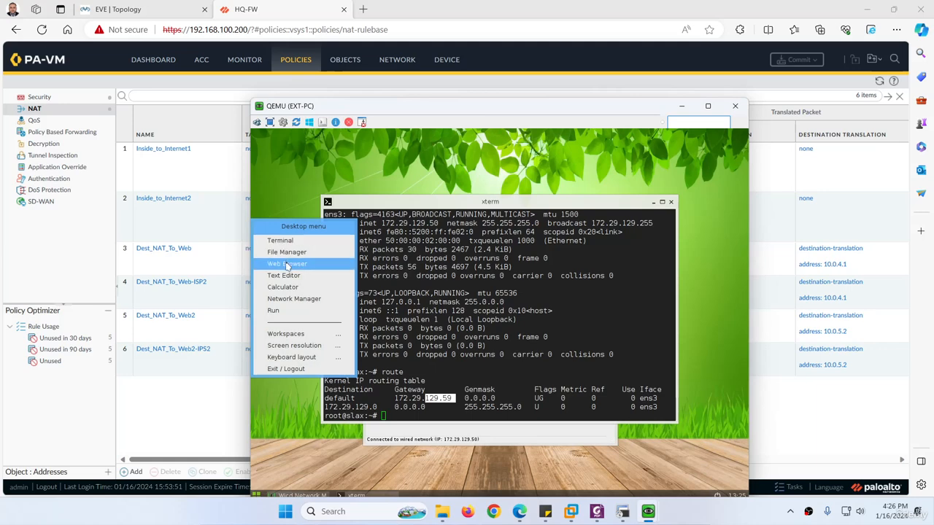
Try loading the web server at 192.168.1.50 in EXT-PC's Chromium.
click(287, 266)
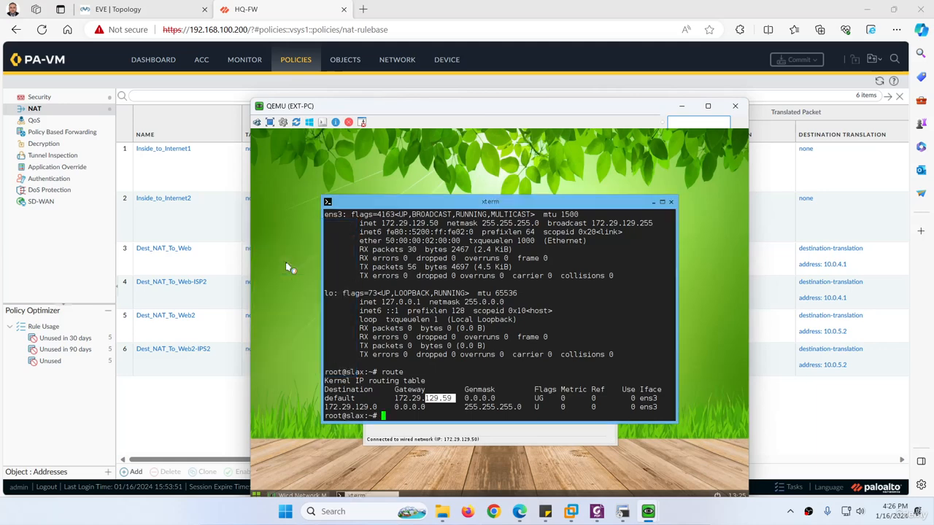
text(19)
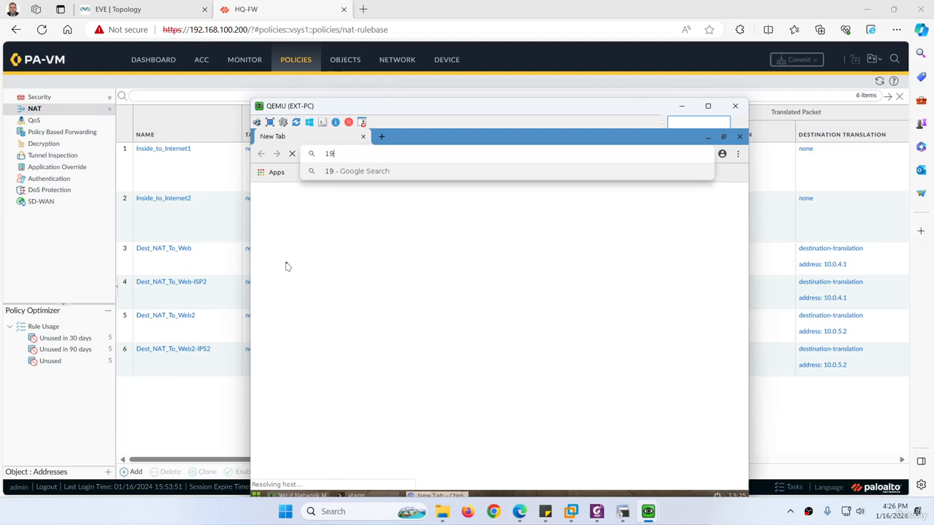
text(2.168.1.50)
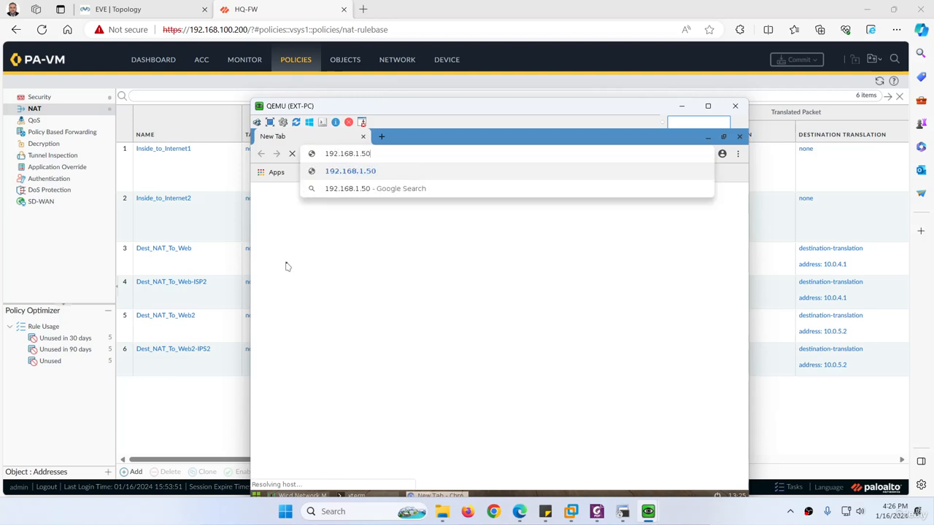
key(Return)
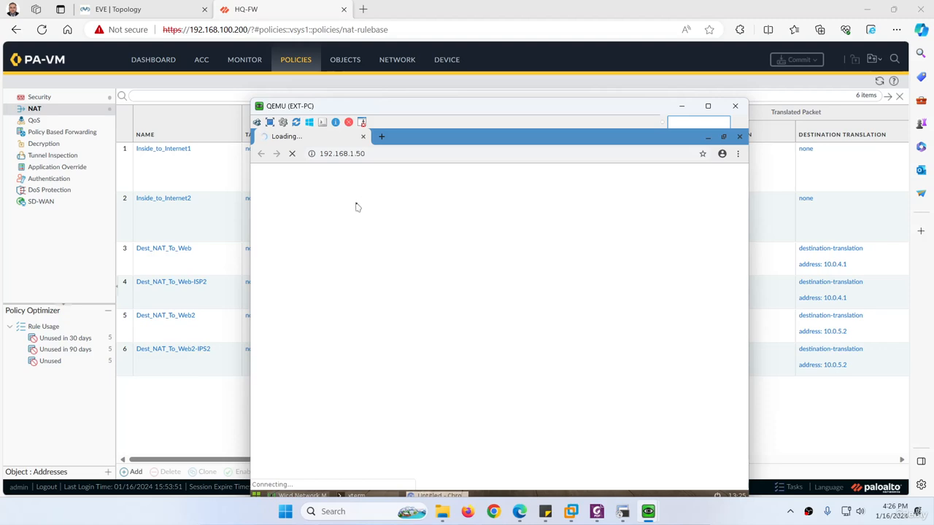
click(376, 154)
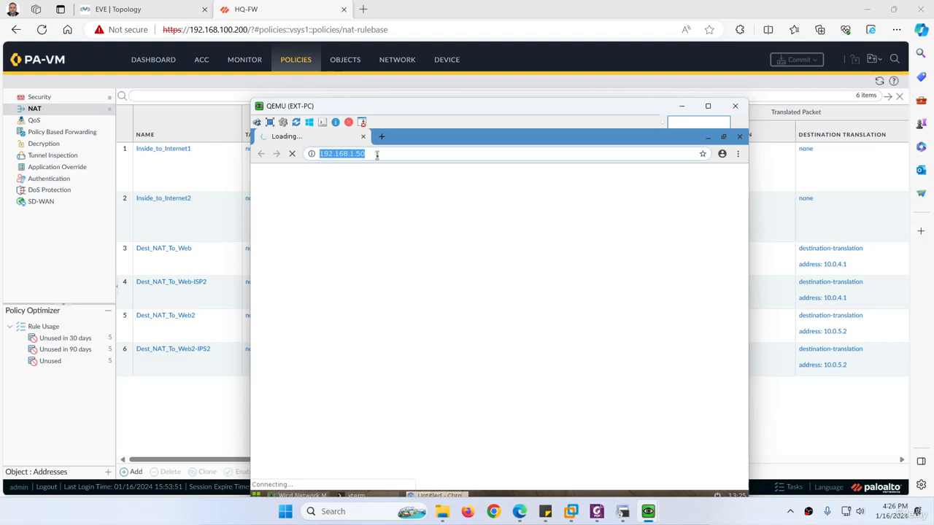
click(376, 154)
key(Home)
text(http)
text(://)
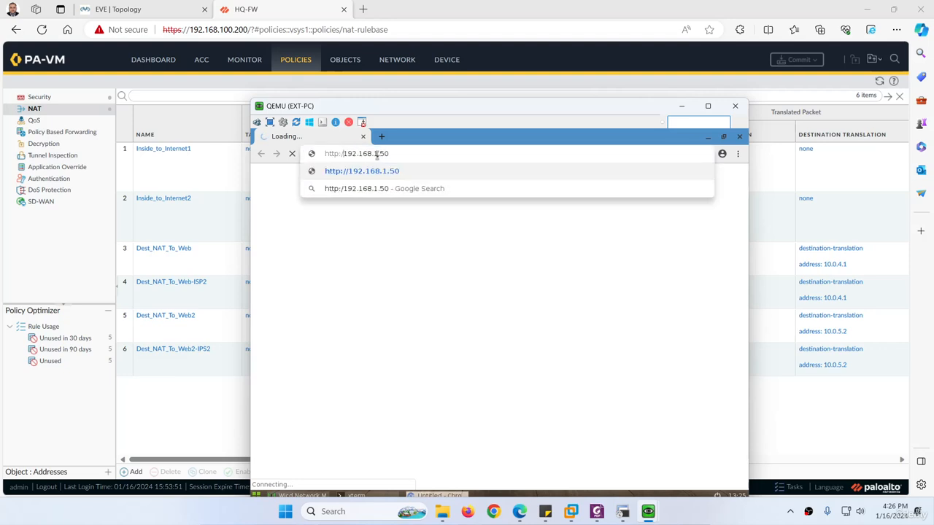
key(Return)
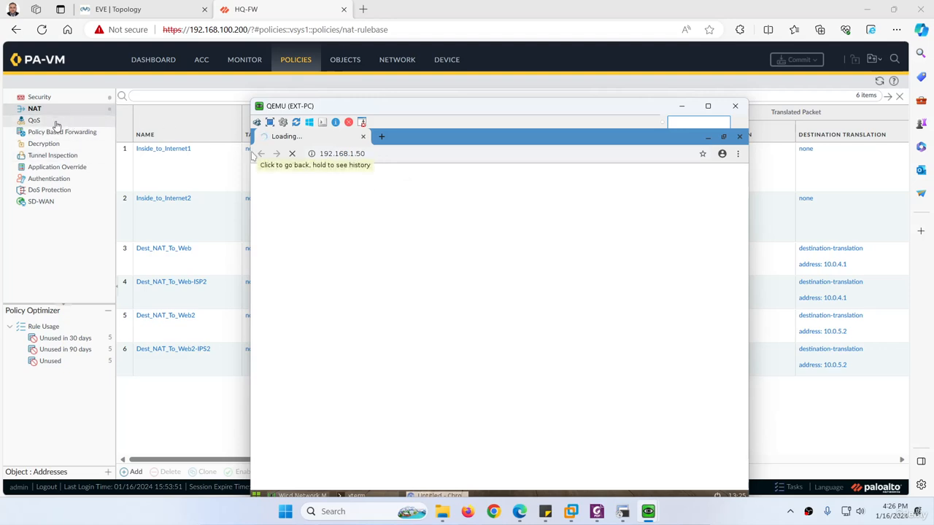
click(36, 97)
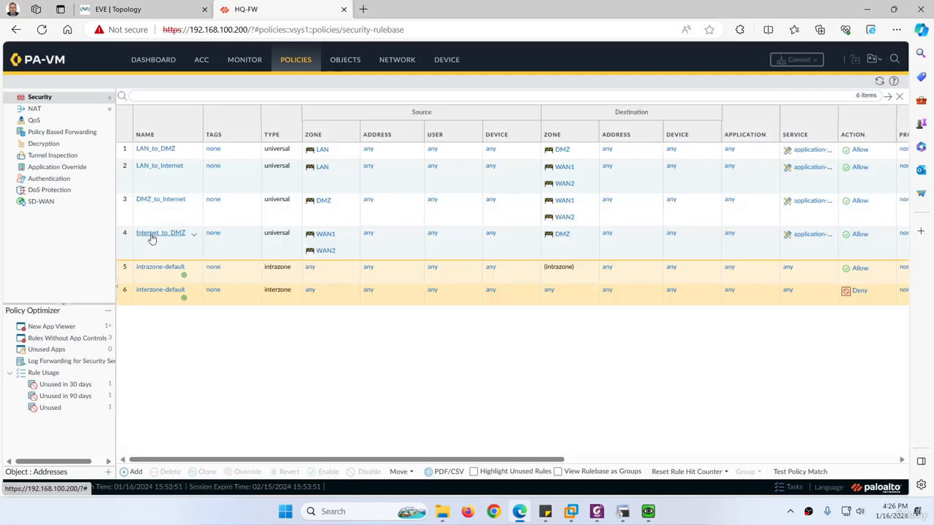
Select the Internet_to_DMZ security rule and refresh the Security rulebase.
click(209, 252)
mouse_move(440, 461)
mouse_down()
mouse_move(633, 462)
mouse_move(437, 462)
mouse_up()
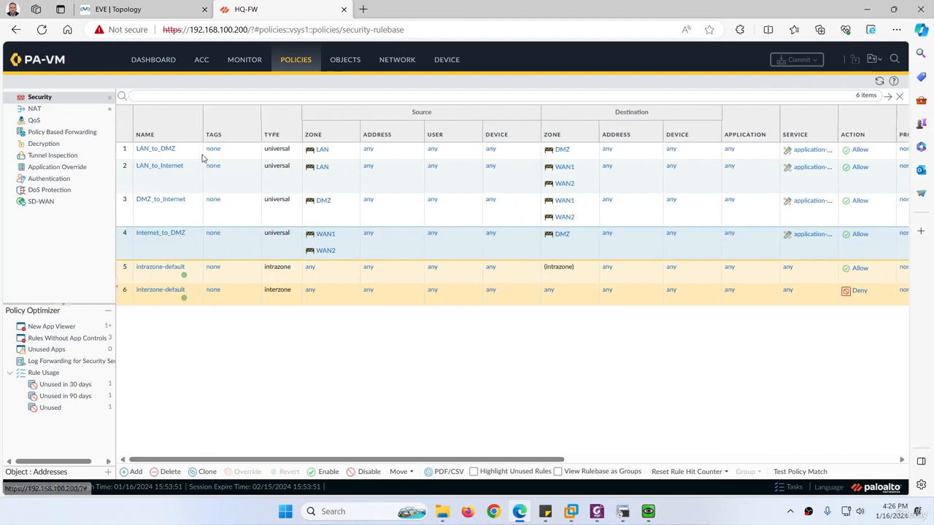
click(879, 81)
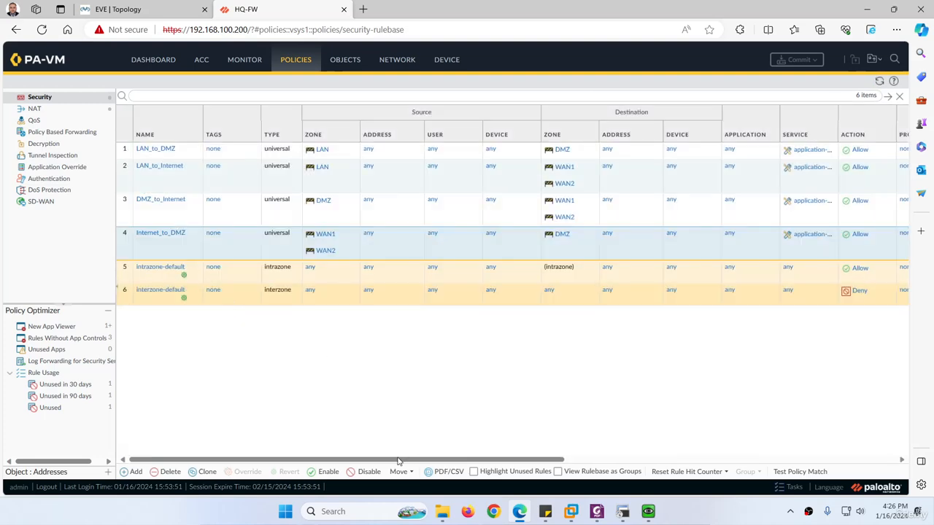
mouse_move(398, 461)
mouse_down()
mouse_move(653, 454)
mouse_move(428, 446)
mouse_move(403, 456)
mouse_up()
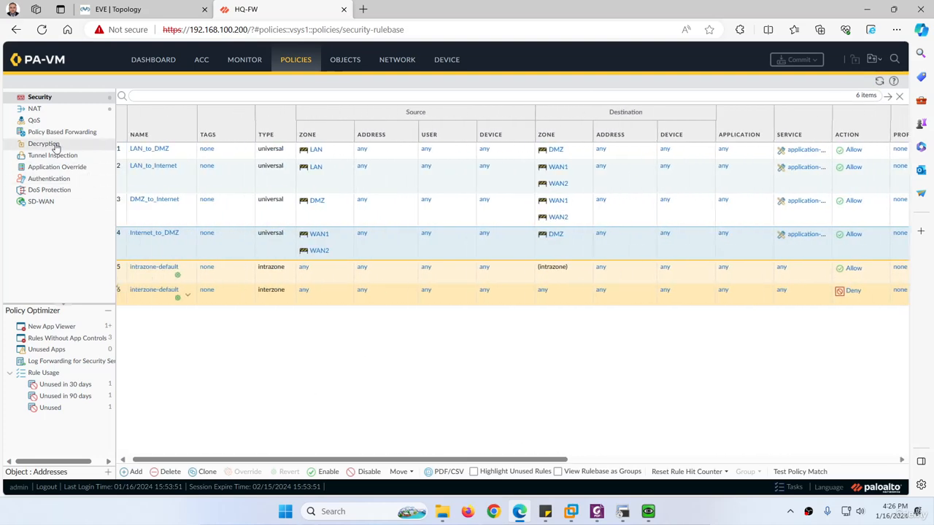
Confirm the four Dest_NAT rules show 0 hits, then go back to the EVE topology.
click(34, 109)
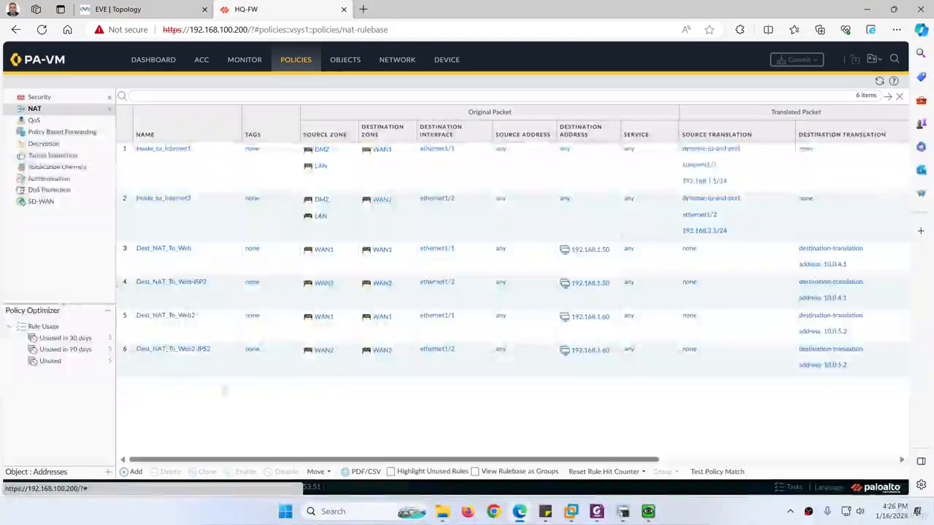
drag(375, 462, 626, 464)
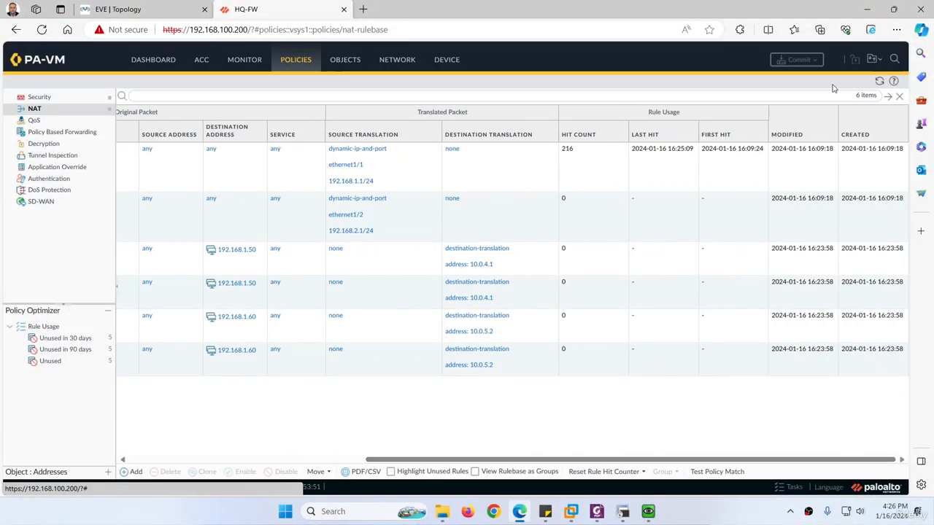
click(878, 81)
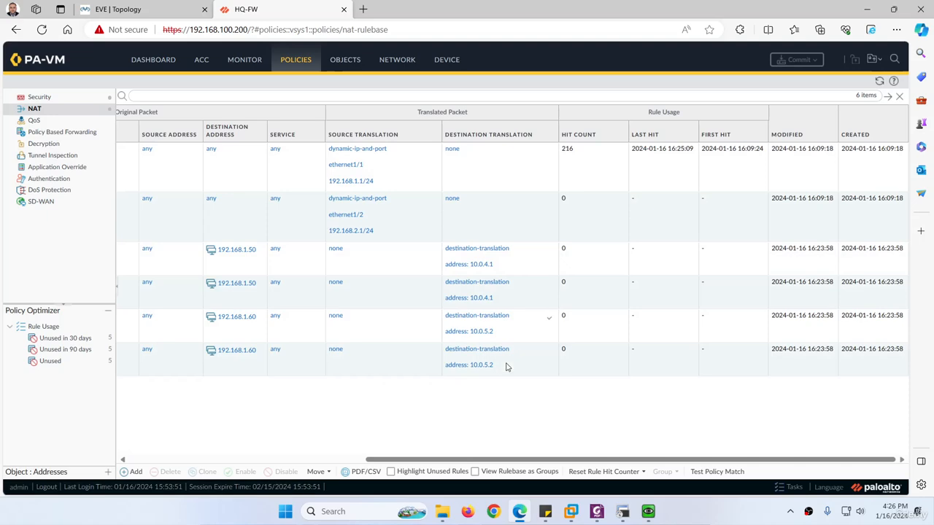
click(126, 13)
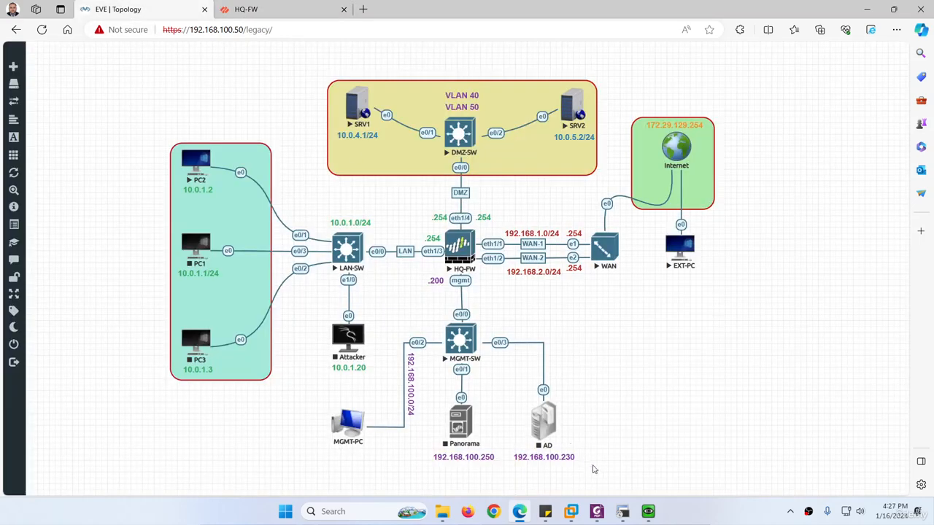
Run ping 192.168.1.254 in the EXT-PC QEMU terminal, then minimise the console.
mouse_move(642, 513)
click(677, 467)
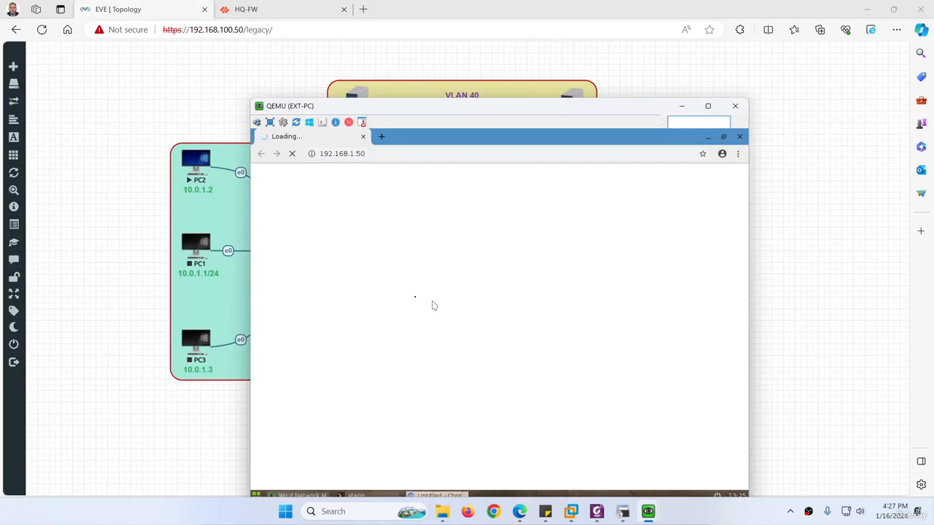
drag(457, 102, 389, 45)
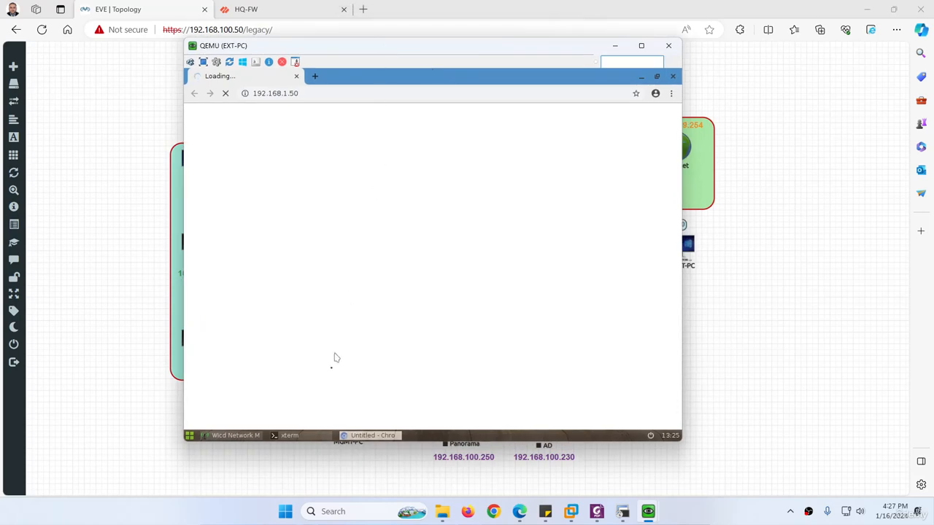
click(276, 434)
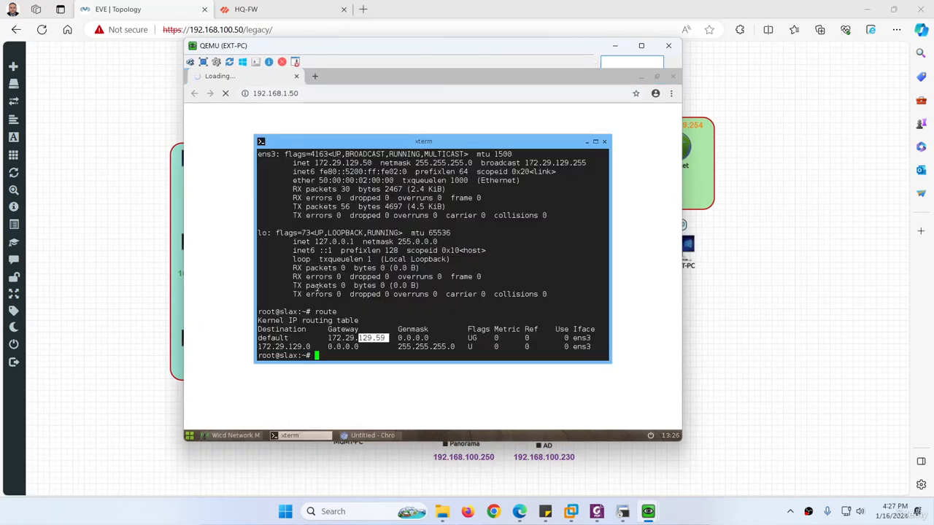
text(ping 192.168.1.254)
key(Return)
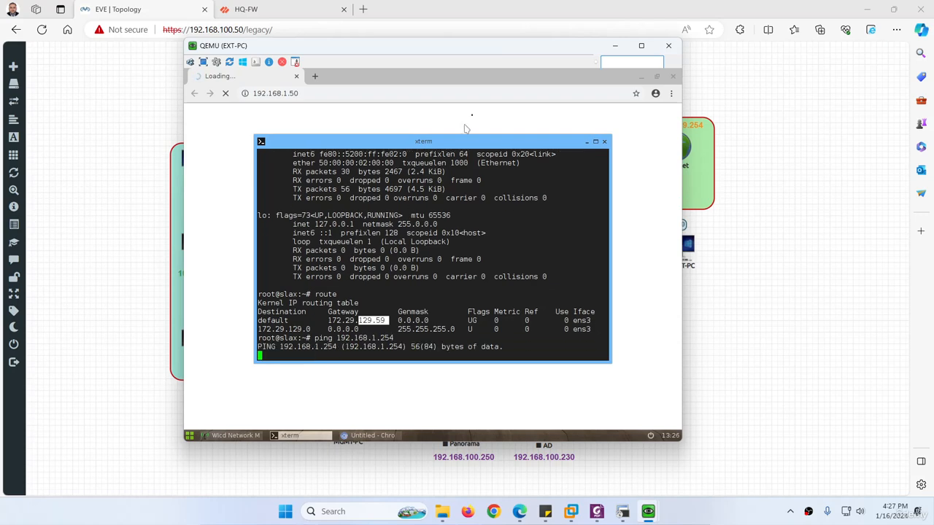
click(615, 46)
Show the pfSense WAN console menu and mark LAN1's address 192.168.1.254/24.
click(605, 257)
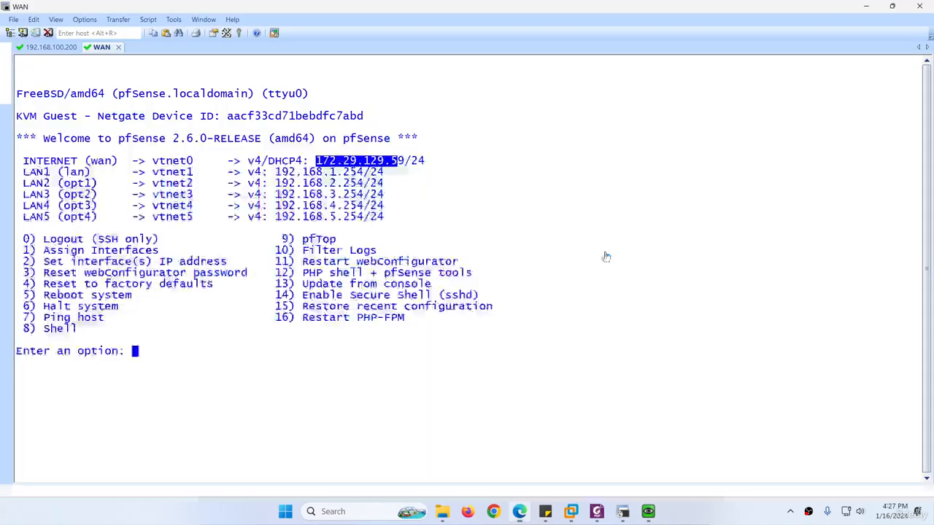
key(Return)
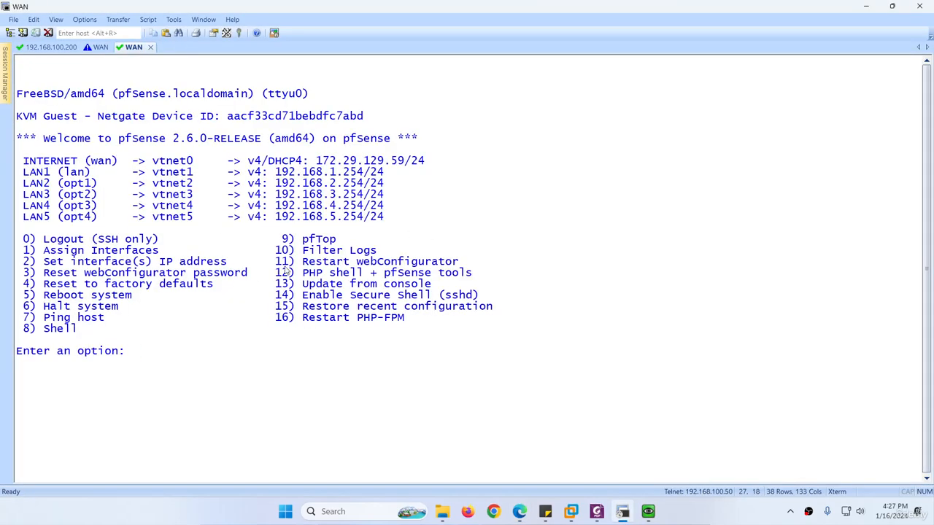
drag(365, 175, 302, 174)
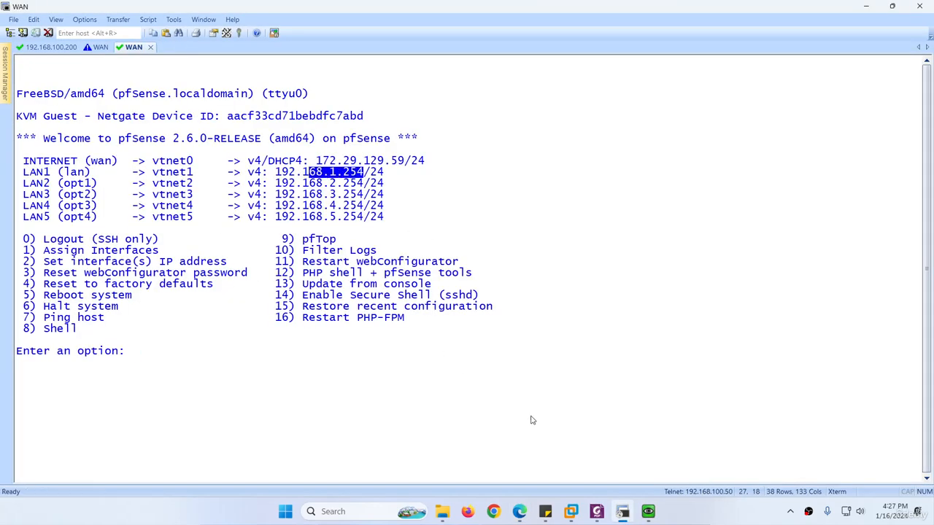
Stop EXT-PC's ping at 100% loss and close its stalled Chromium window.
click(602, 499)
mouse_move(648, 511)
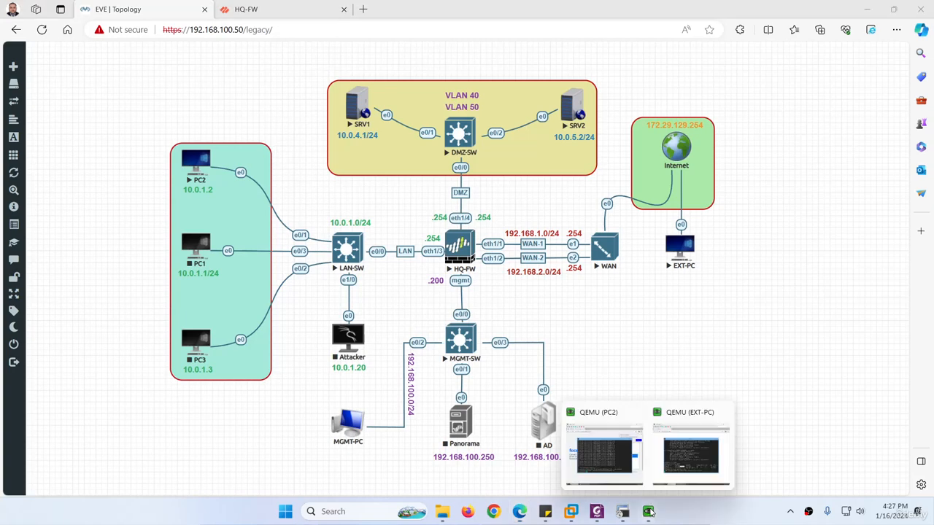
click(697, 445)
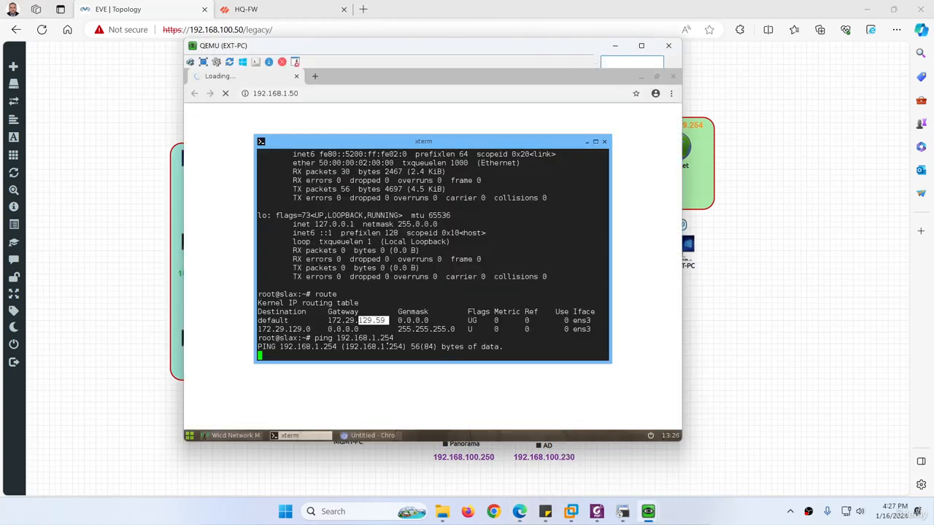
key(ctrl+c)
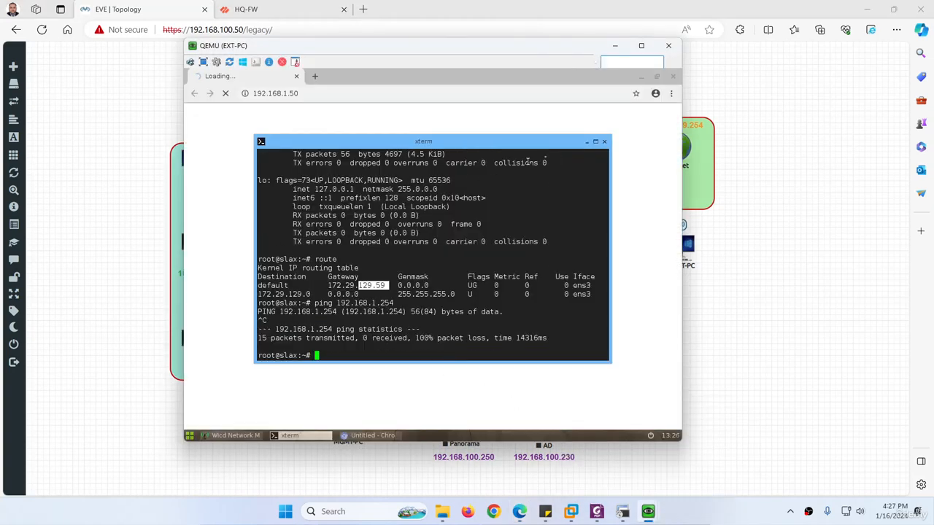
click(672, 76)
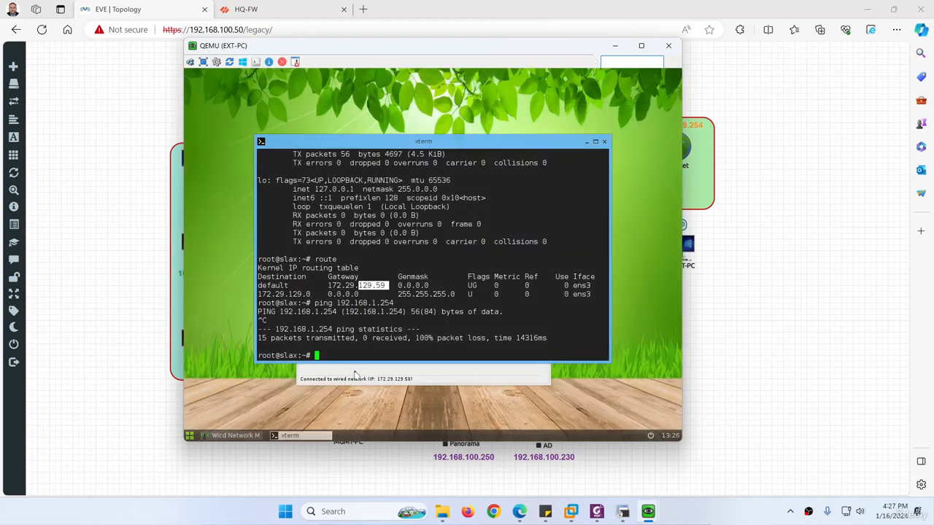
Open EXT-PC's wired connection properties while checking the pfSense console alongside.
click(355, 375)
click(419, 238)
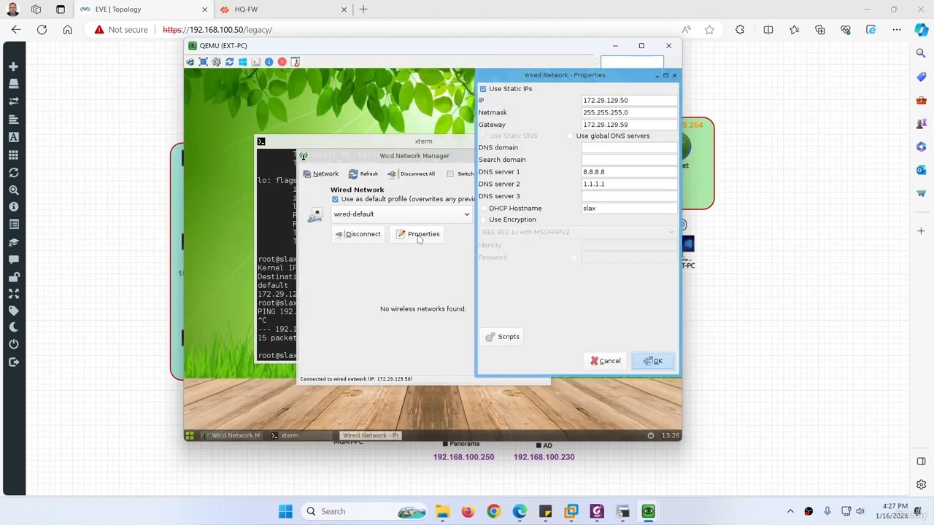
click(623, 513)
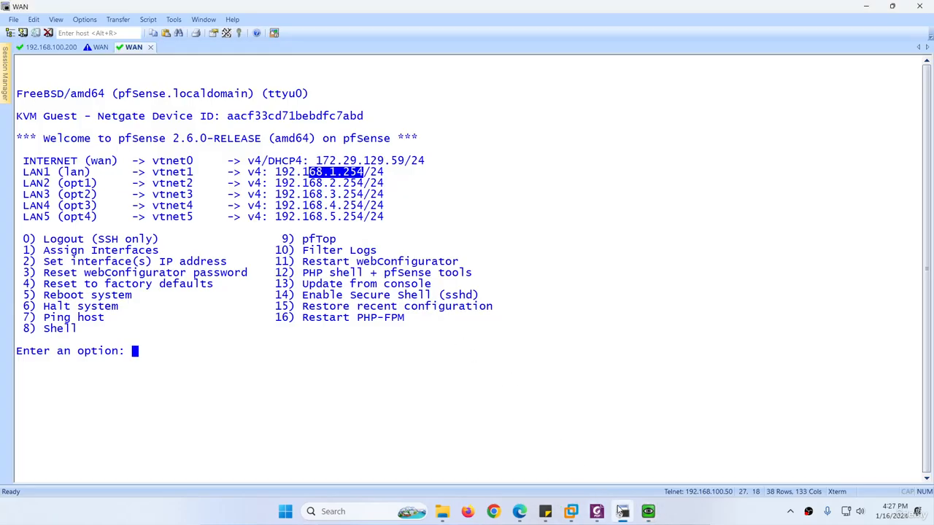
click(620, 513)
click(621, 513)
click(620, 512)
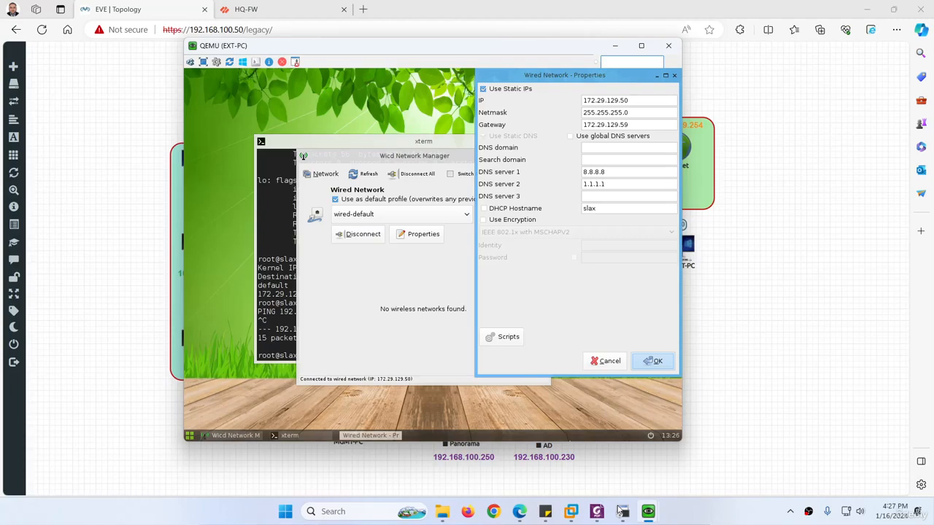
click(621, 512)
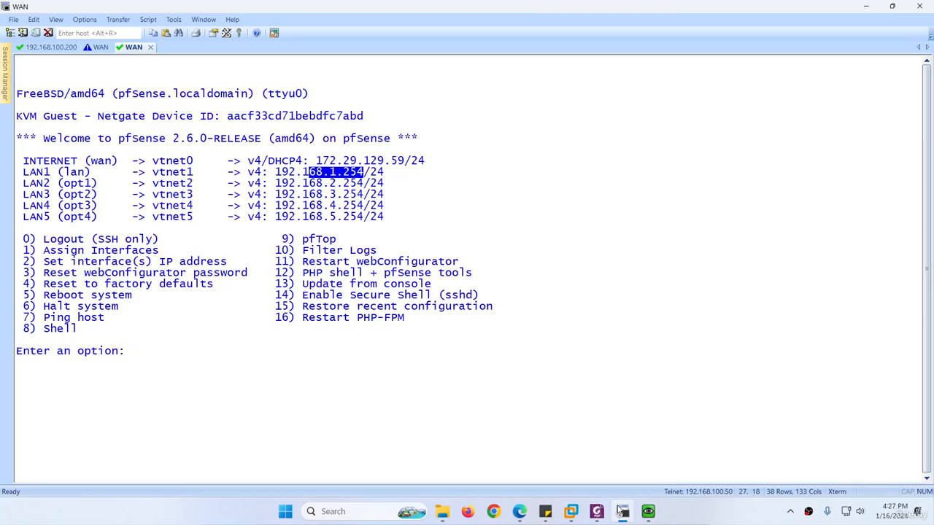
click(620, 512)
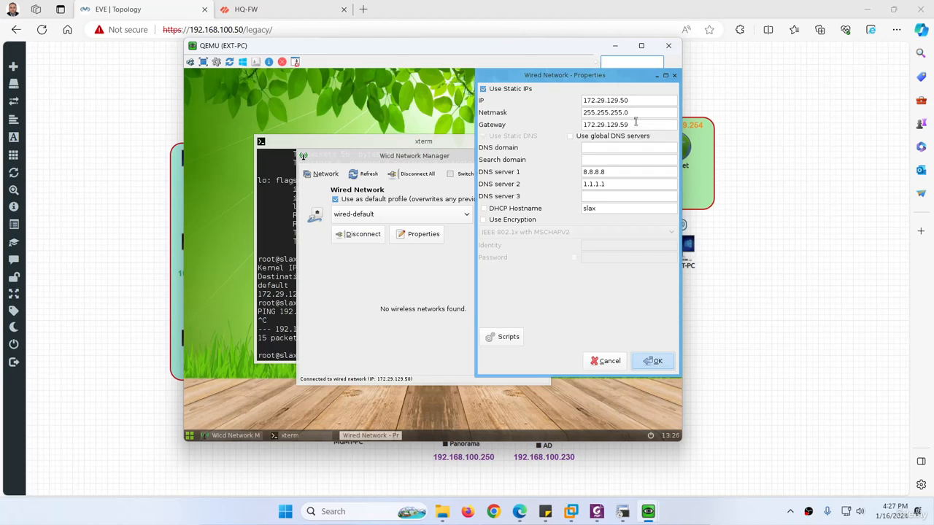
Change EXT-PC's static IP address, save it, and reconnect the wired network.
click(621, 100)
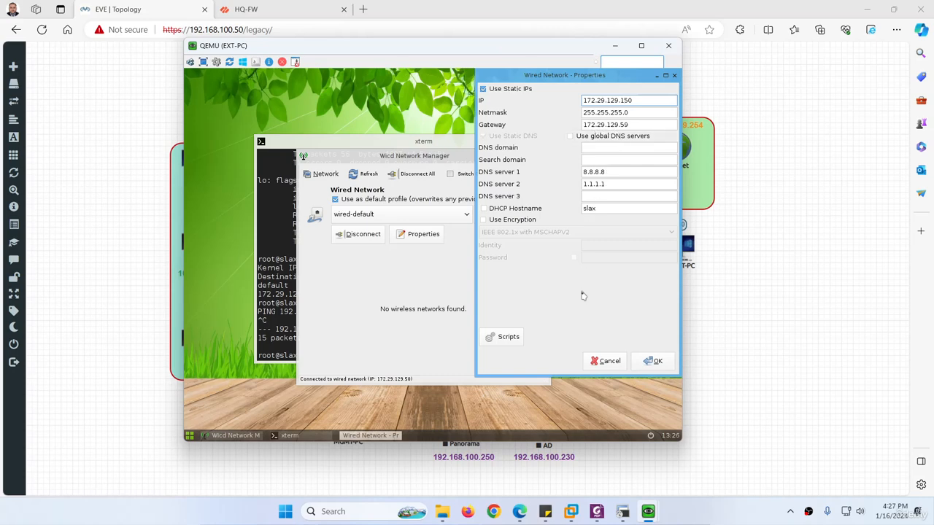
click(653, 362)
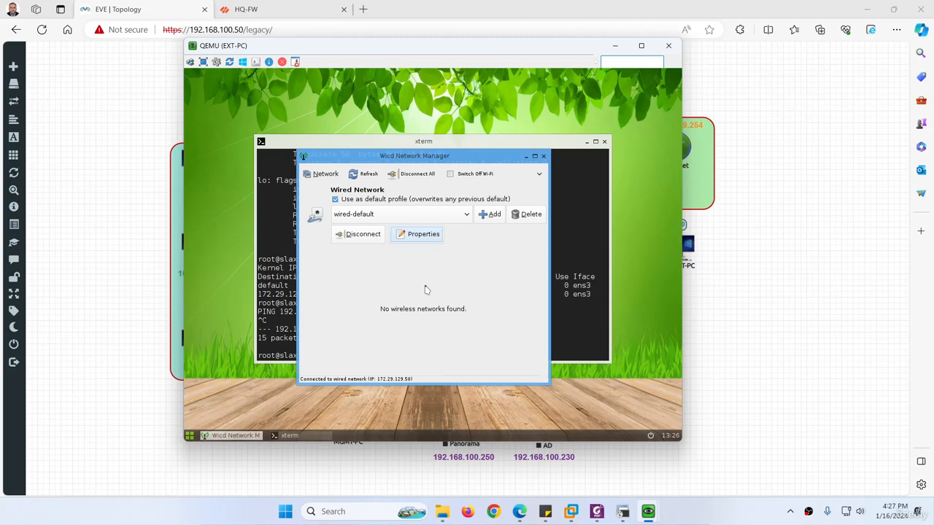
click(365, 237)
click(356, 234)
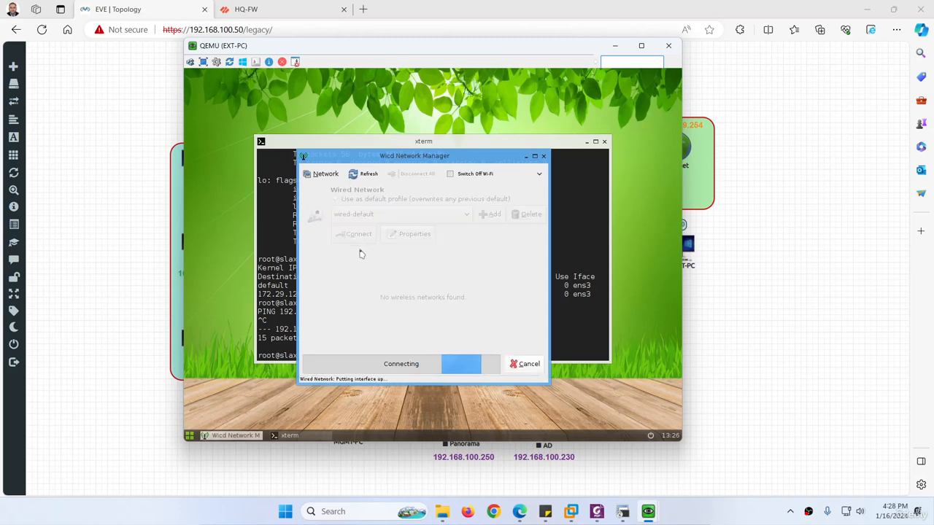
Rerun the ping to 192.168.1.254 from the terminal and move the console aside.
click(282, 275)
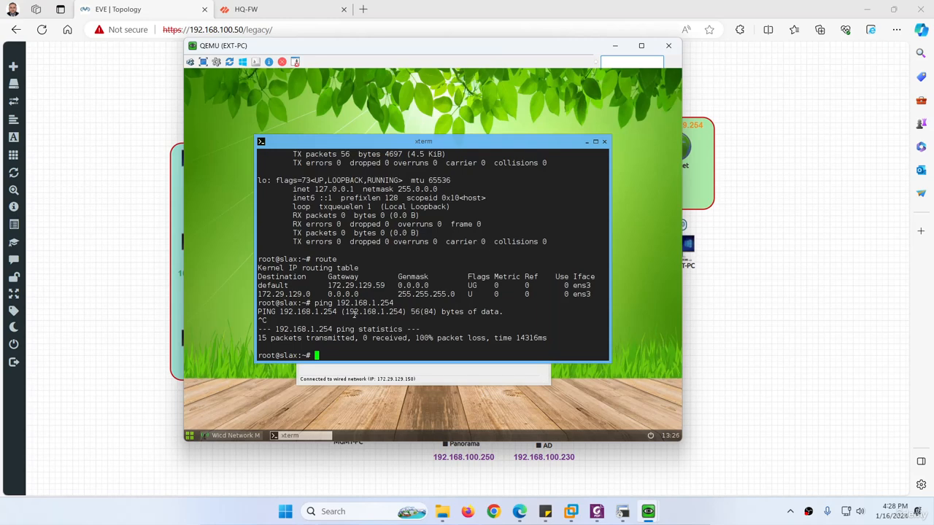
key(Up)
key(Return)
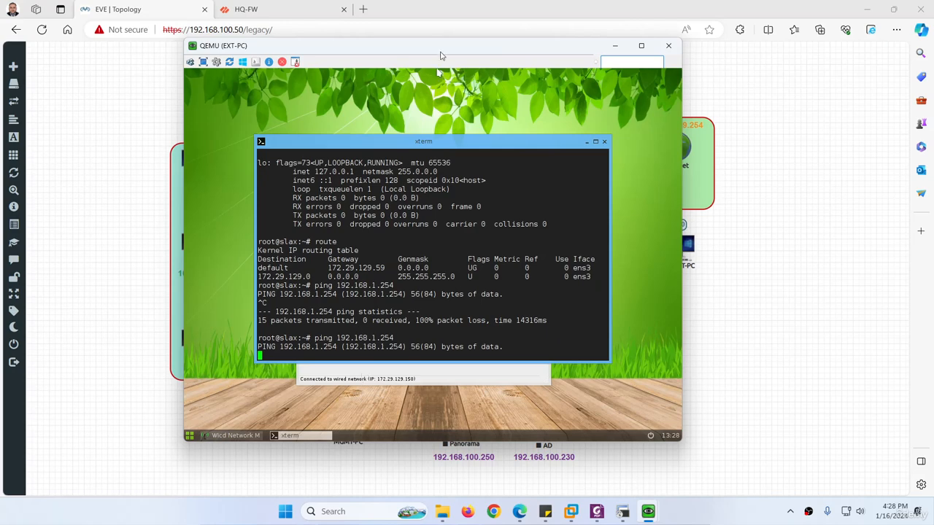
drag(442, 48, 425, 81)
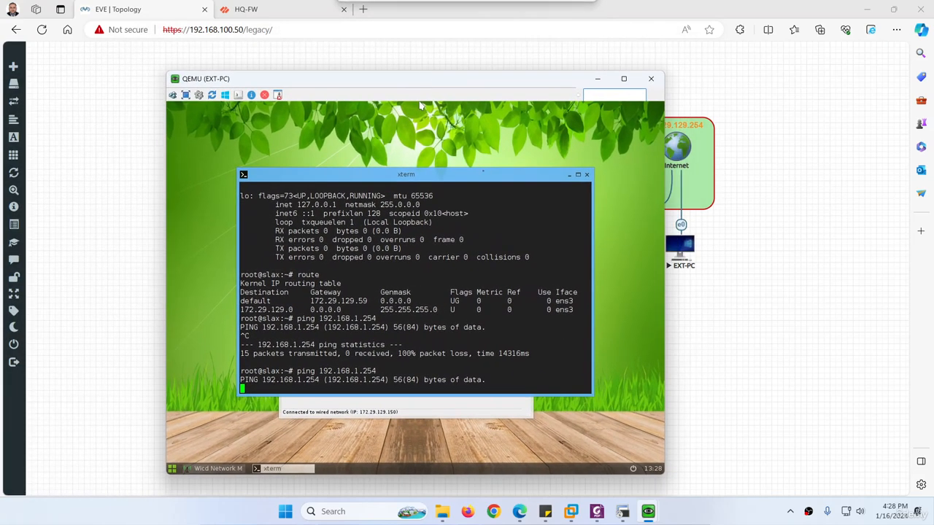
mouse_move(648, 511)
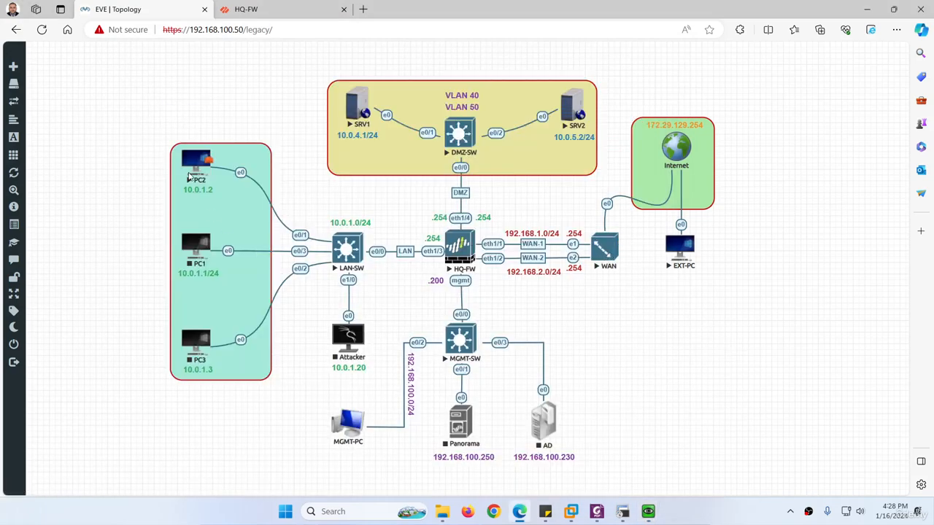
In PC2's Chromium, browse to 192.168.1.254 and proceed past the certificate warning.
click(196, 162)
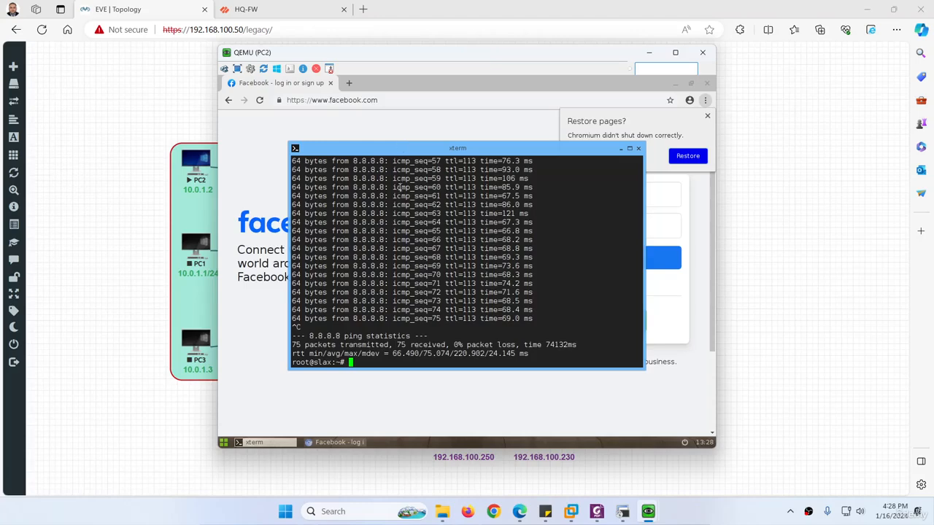
click(358, 102)
drag(410, 52, 235, 67)
text(19)
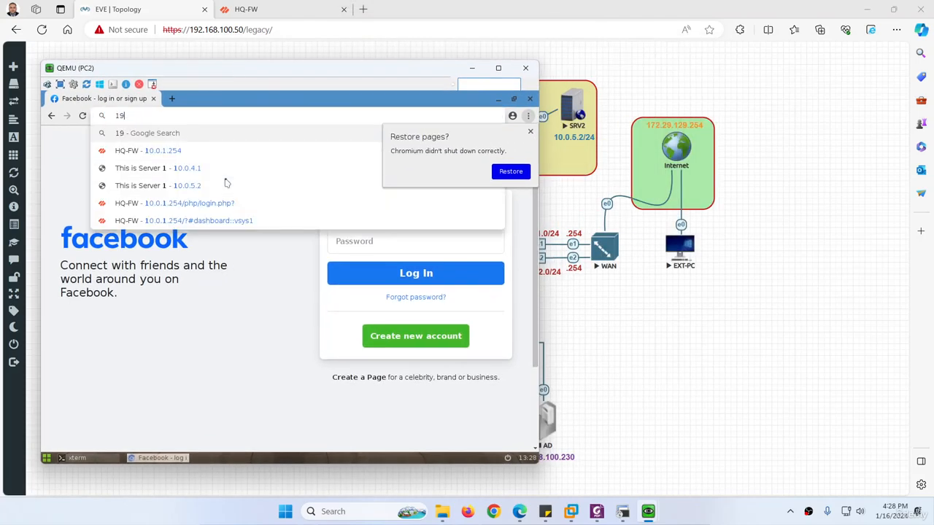
text(2.16)
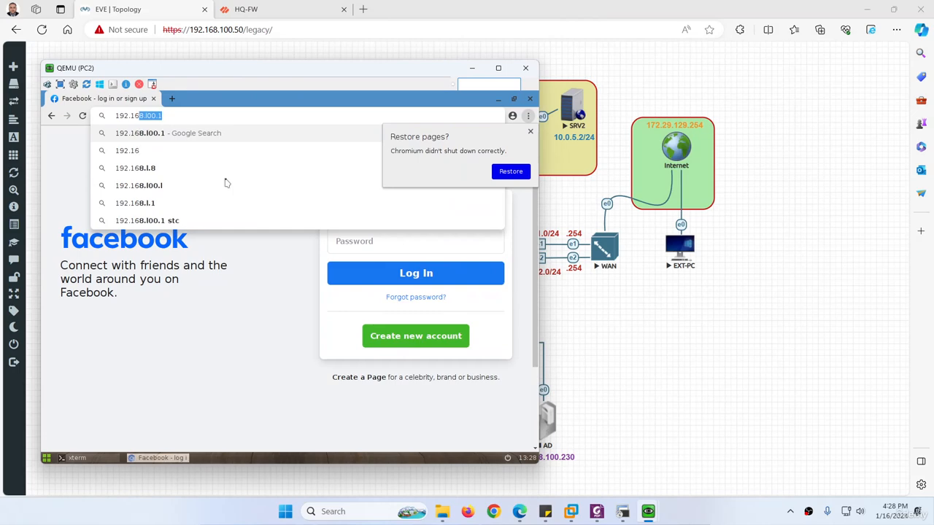
text(8.1.254)
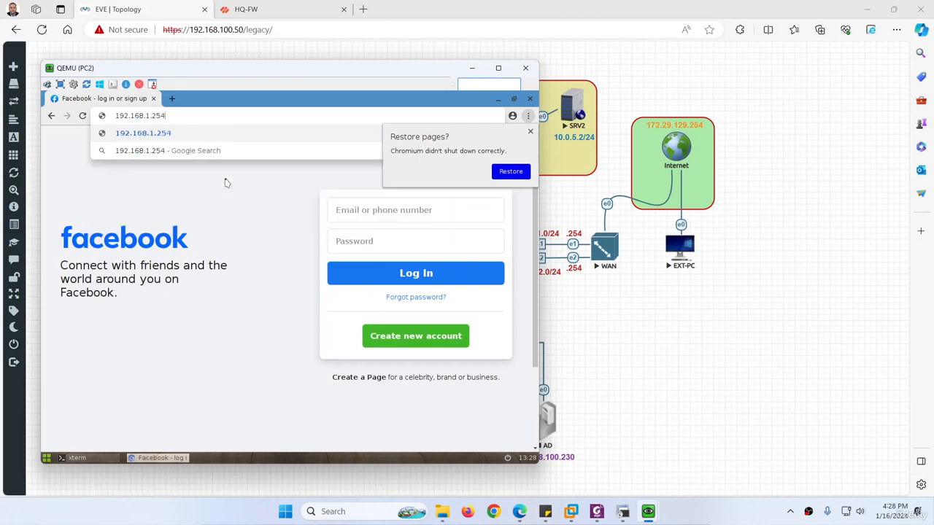
key(Return)
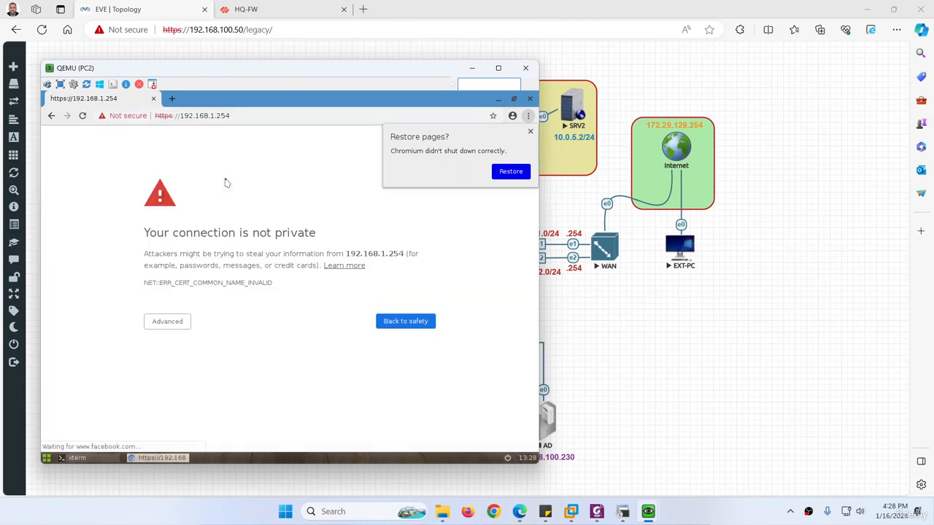
click(174, 321)
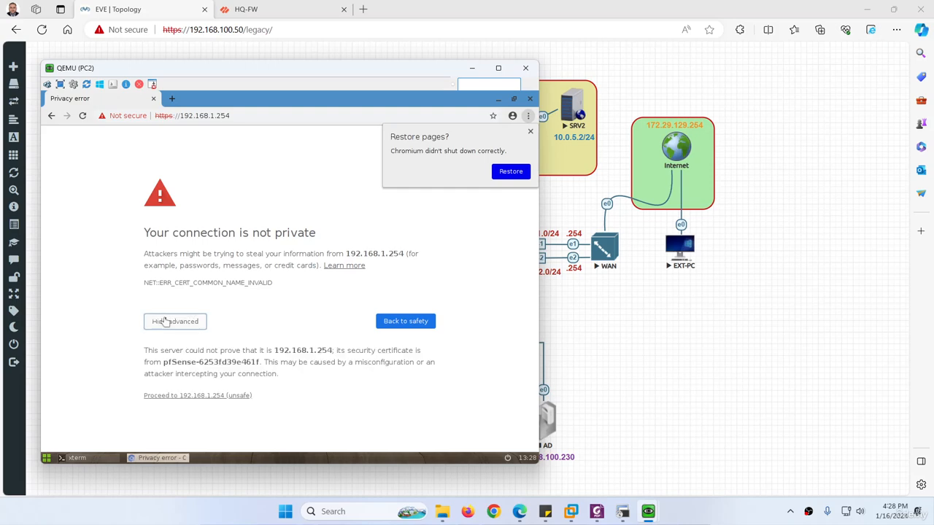
click(188, 396)
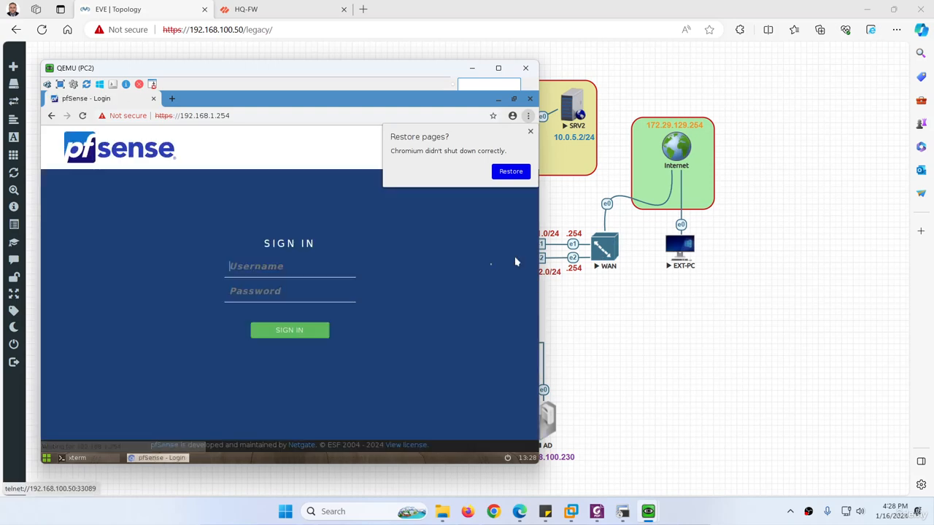
Enter the admin username and the account password, then submit the sign-in form.
text(admin)
key(Tab)
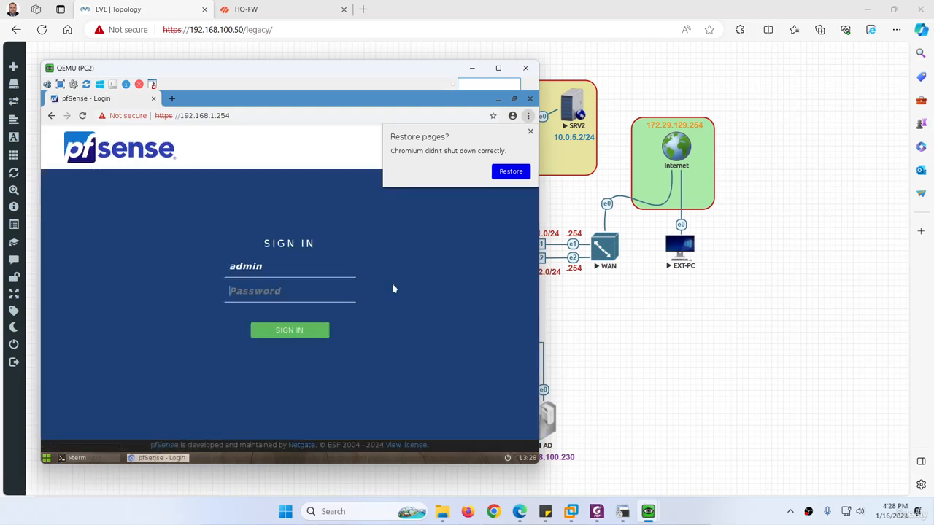
text(pfsense)
key(Return)
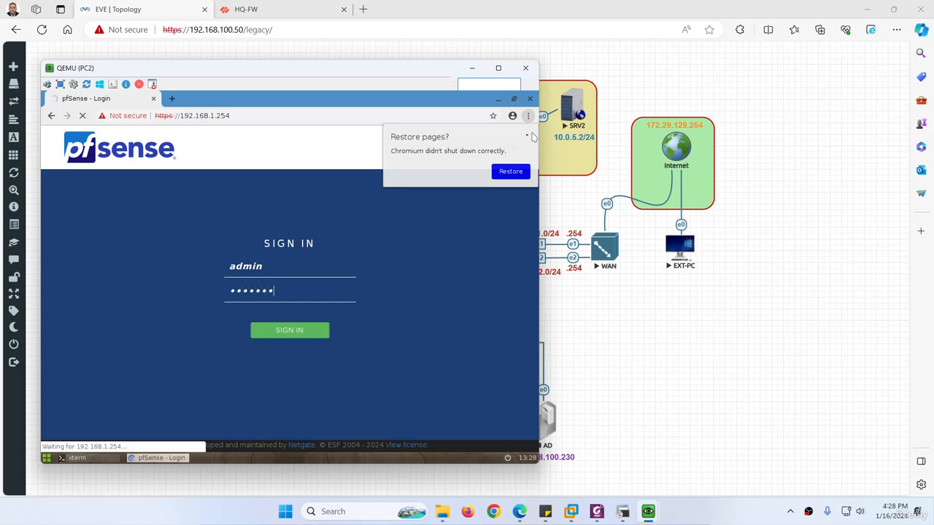
Dismiss the restore-pages prompt and correct the password and username fields.
click(530, 132)
drag(276, 290, 216, 289)
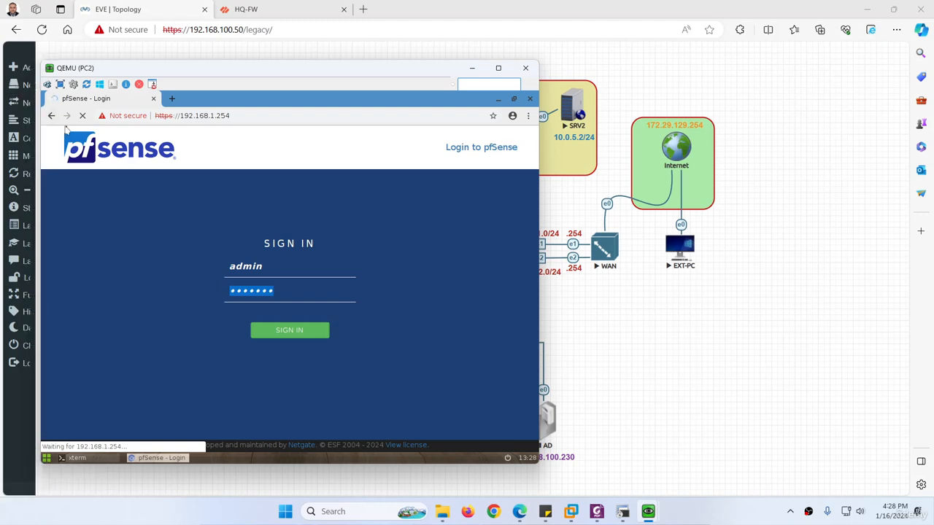
click(82, 115)
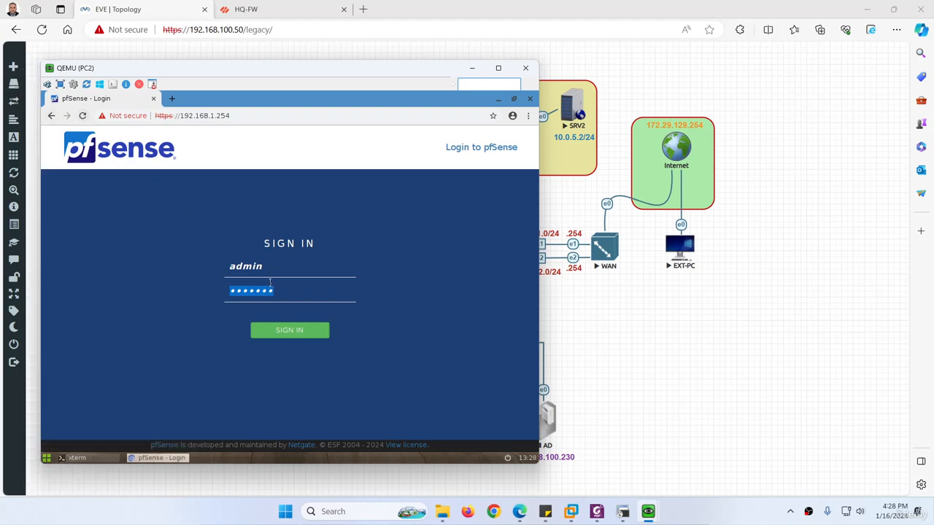
text(p)
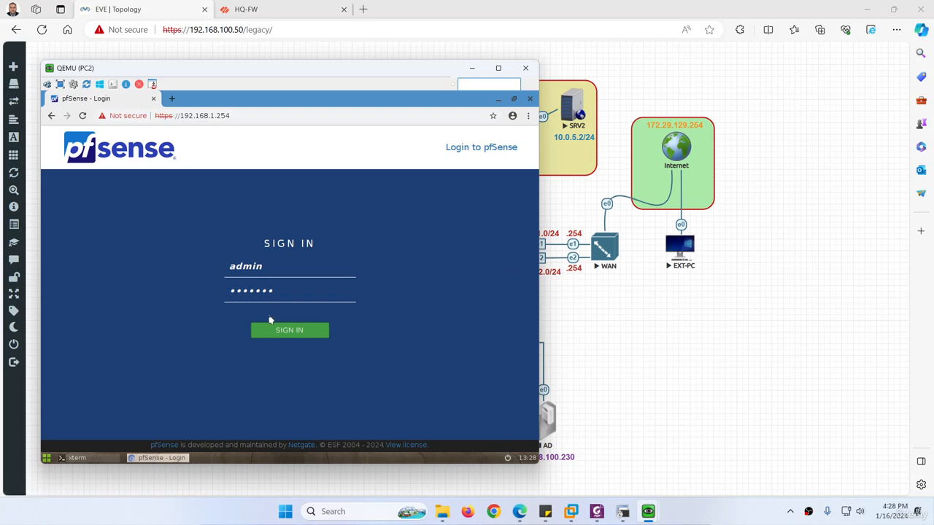
drag(271, 291, 213, 291)
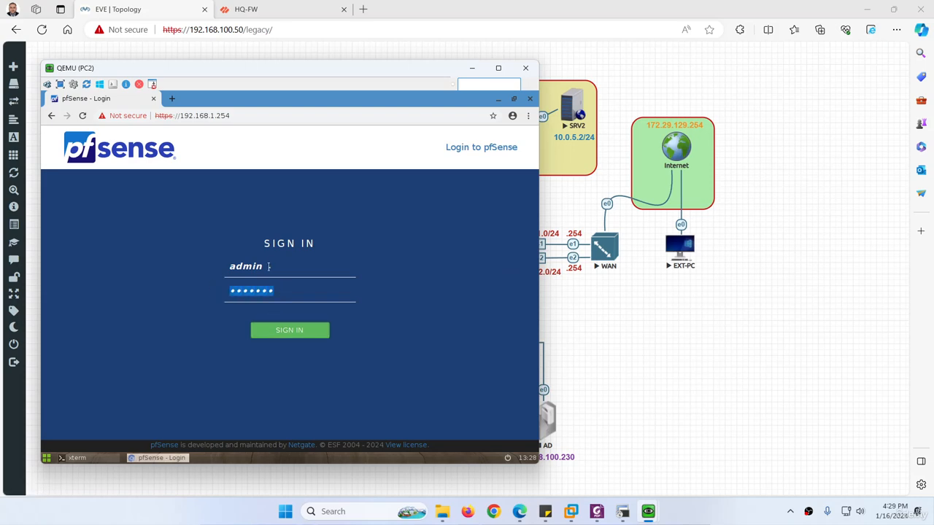
click(269, 266)
key(BackSpace)
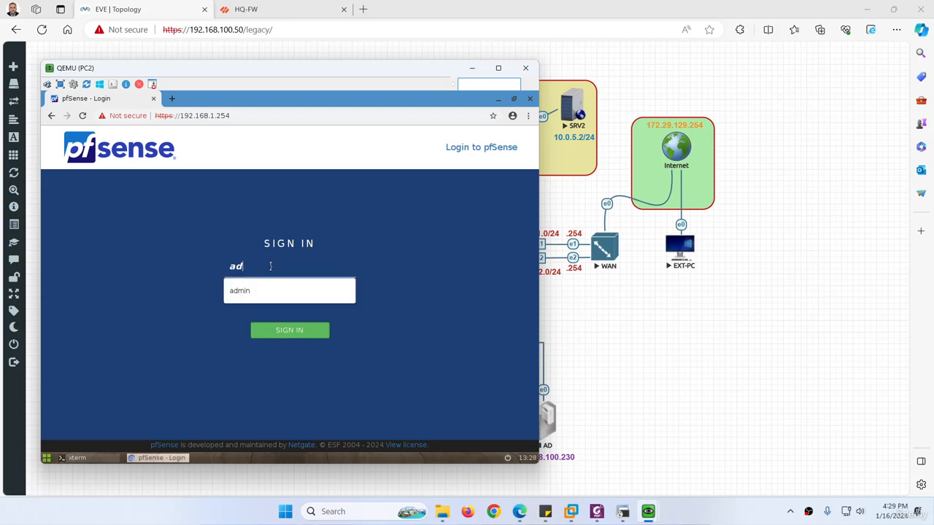
text(min)
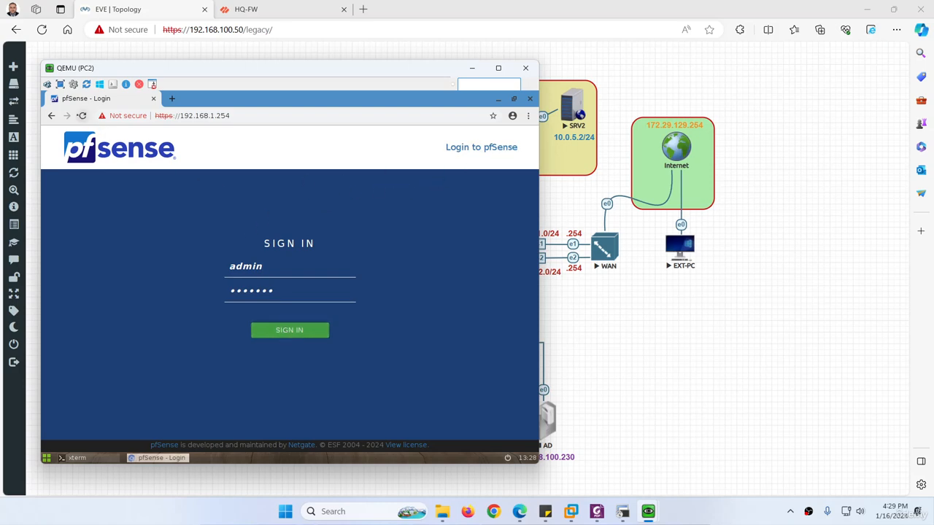
Reload the sign-in page, fix the username, and fill the password from the saved login.
click(82, 115)
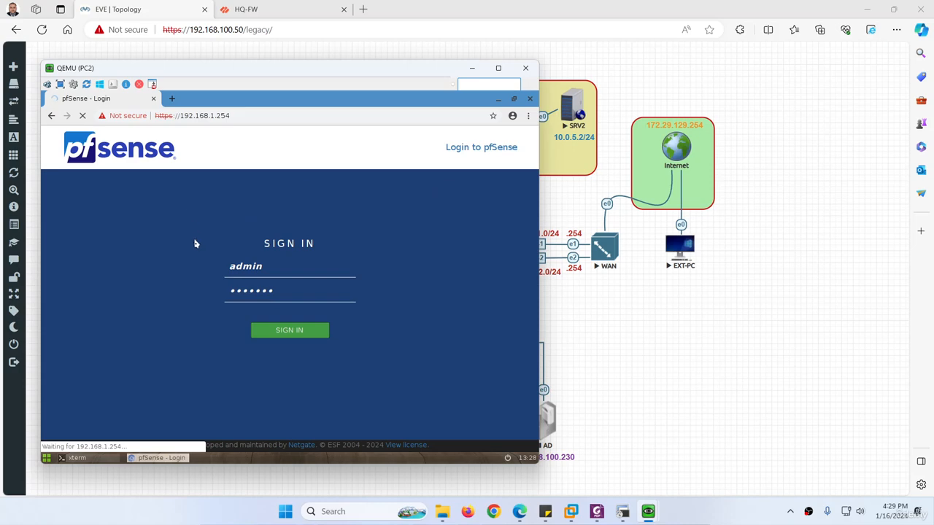
click(275, 268)
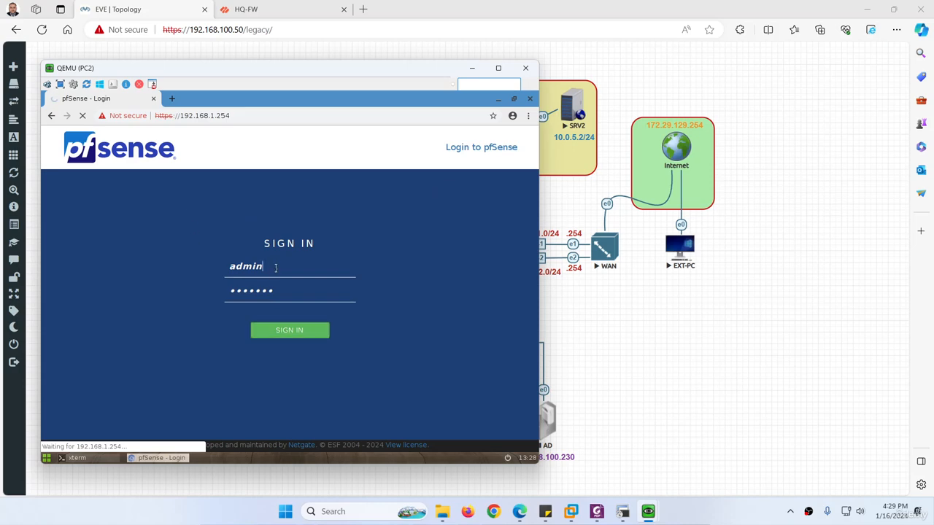
key(BackSpace)
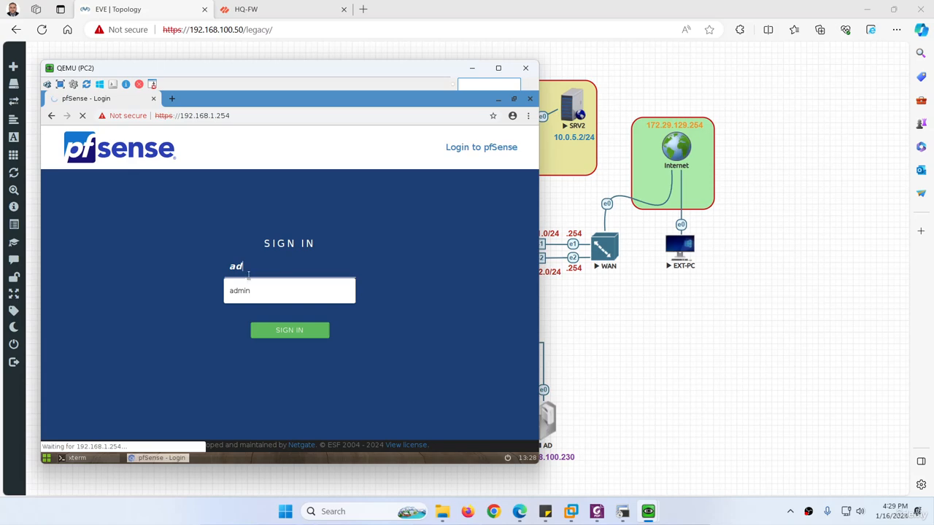
text(min)
click(241, 291)
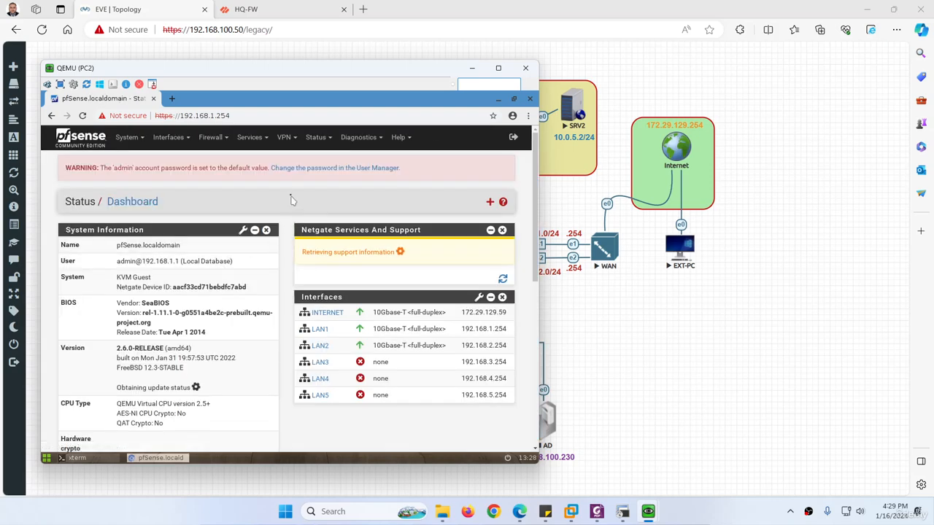
Open Firewall > Rules to list the INTERNET interface's rules.
click(221, 142)
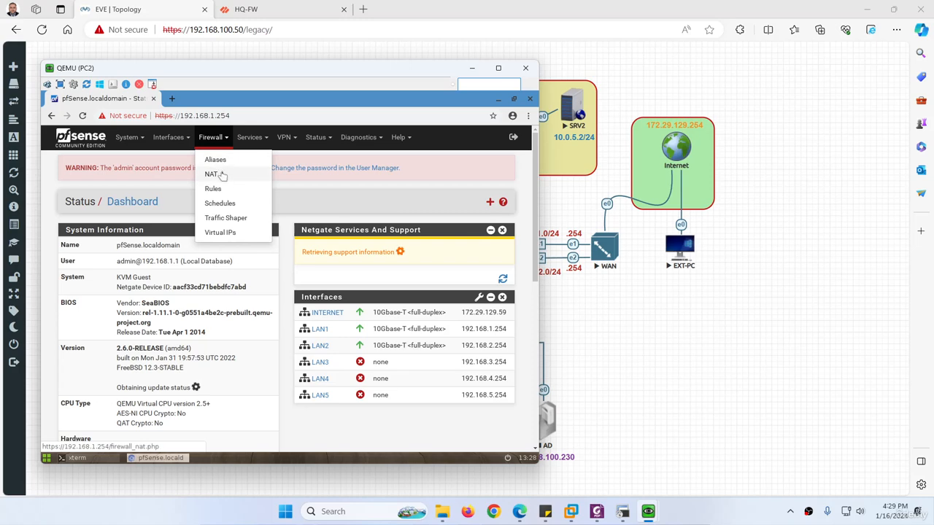
click(213, 188)
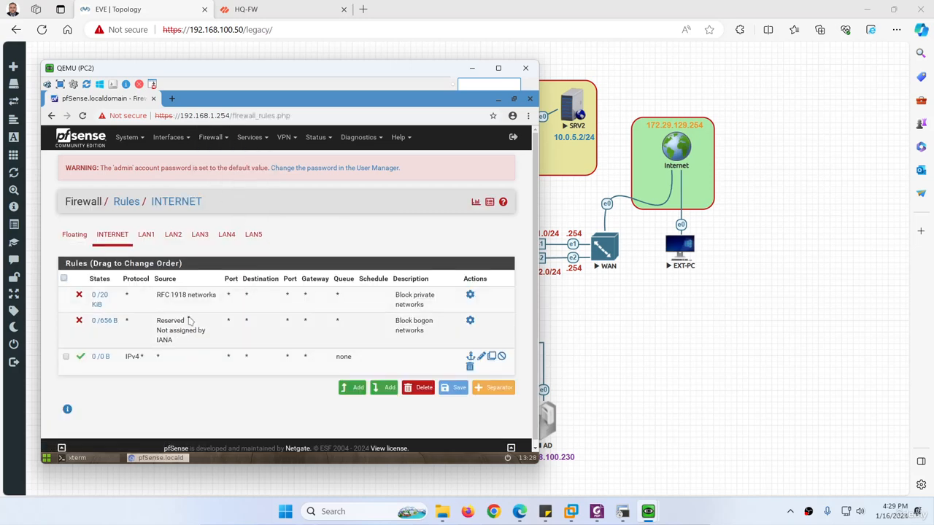
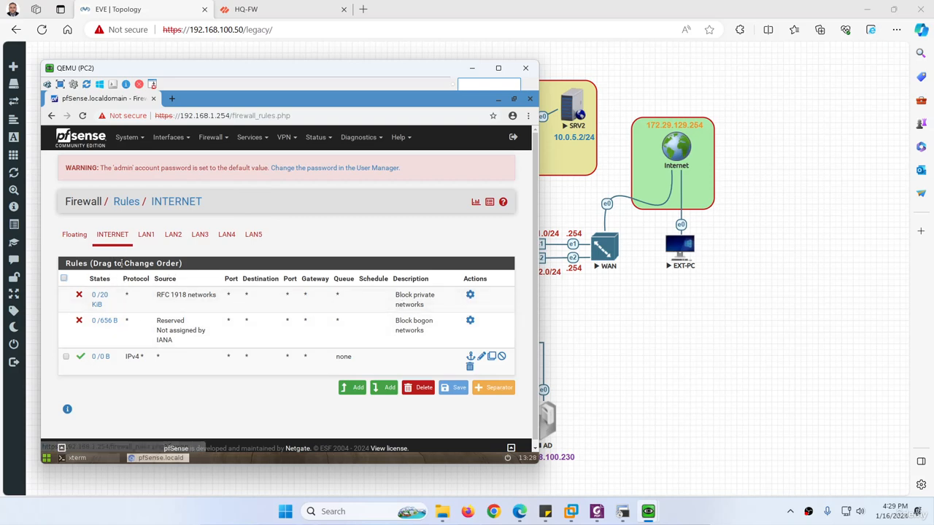
Delete the INTERNET interface's firewall rules, confirming the deletion twice.
mouse_move(100, 299)
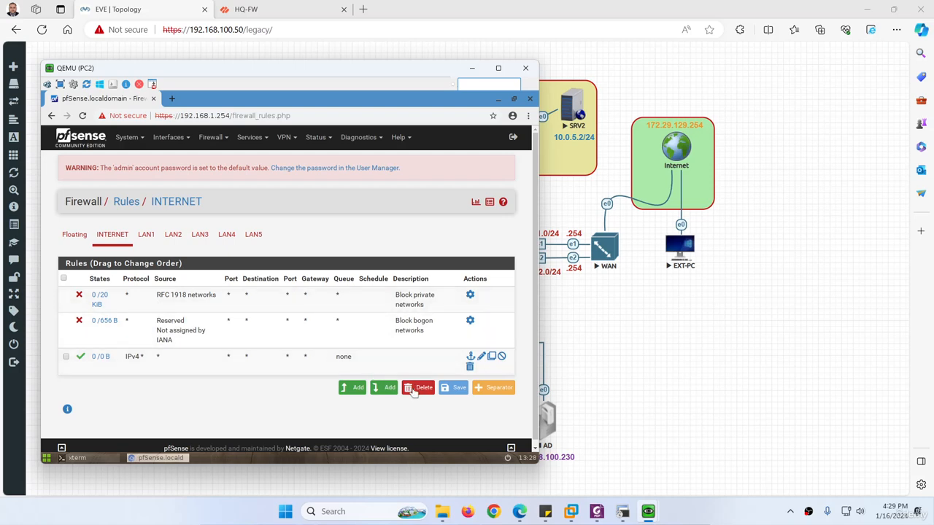
click(418, 387)
click(370, 173)
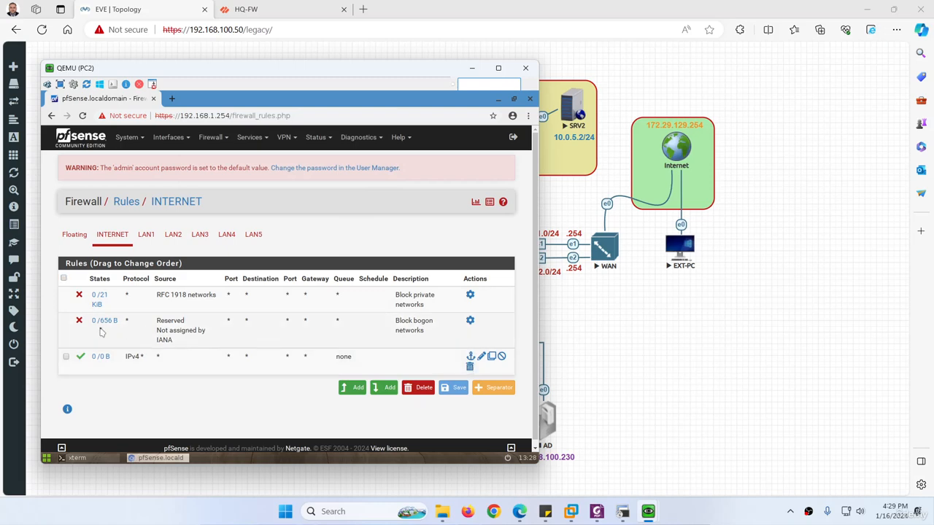
click(419, 388)
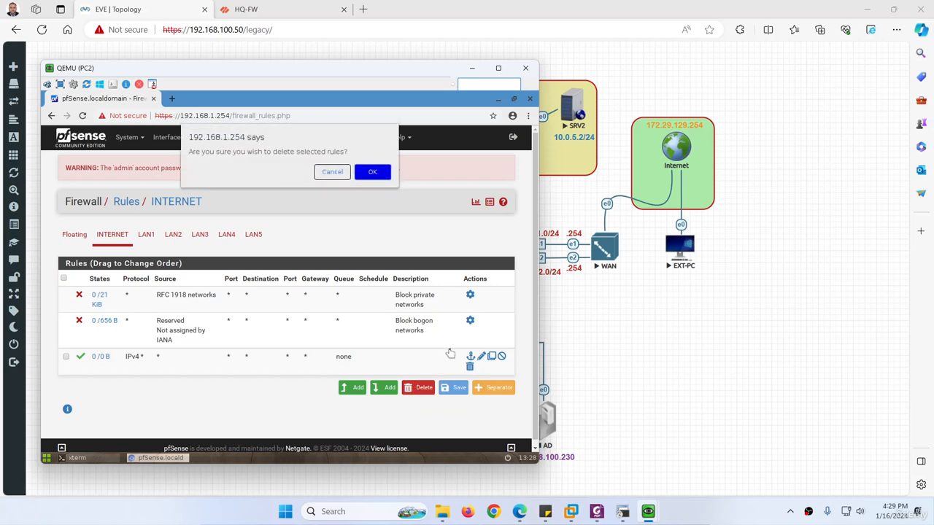
click(373, 173)
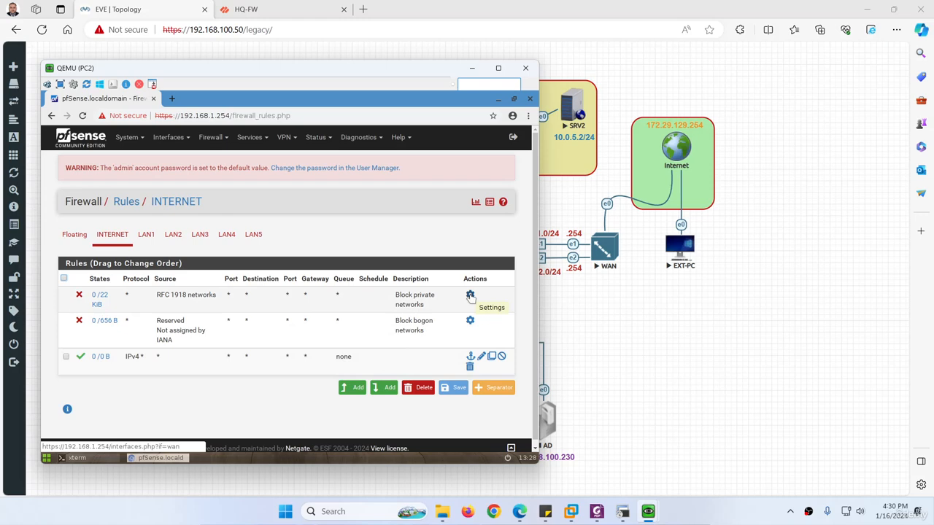
Turn off reserved-network blocking on the Internet interface, save and apply, then recheck INTERNET rules.
click(470, 295)
scroll(176, 373, down, 7)
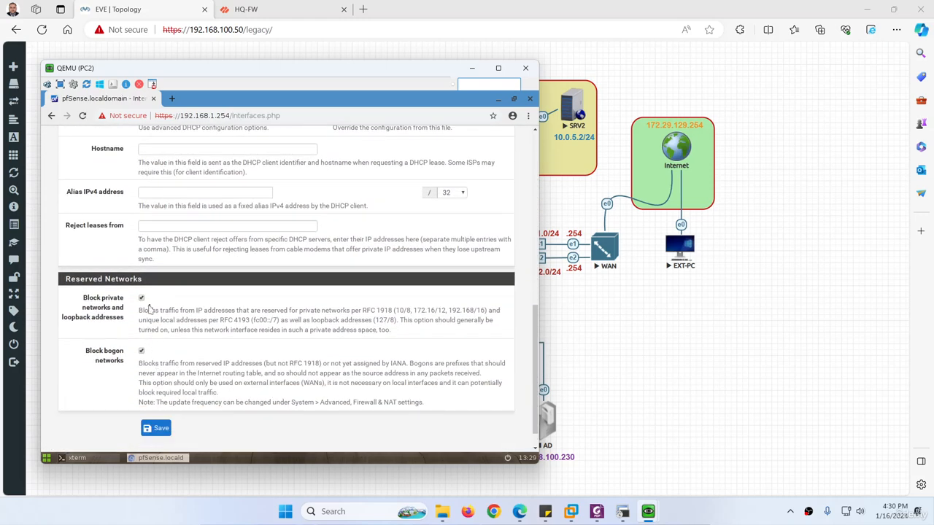
click(142, 351)
click(156, 428)
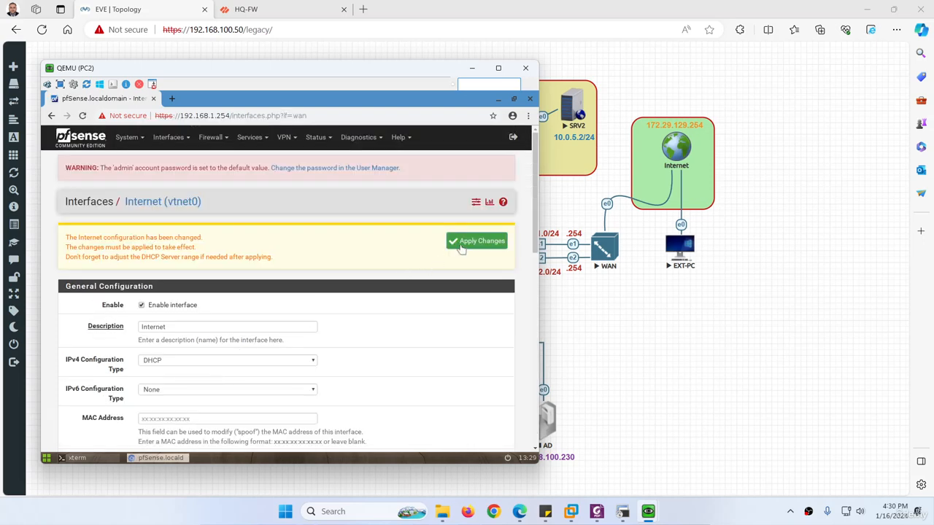
click(461, 249)
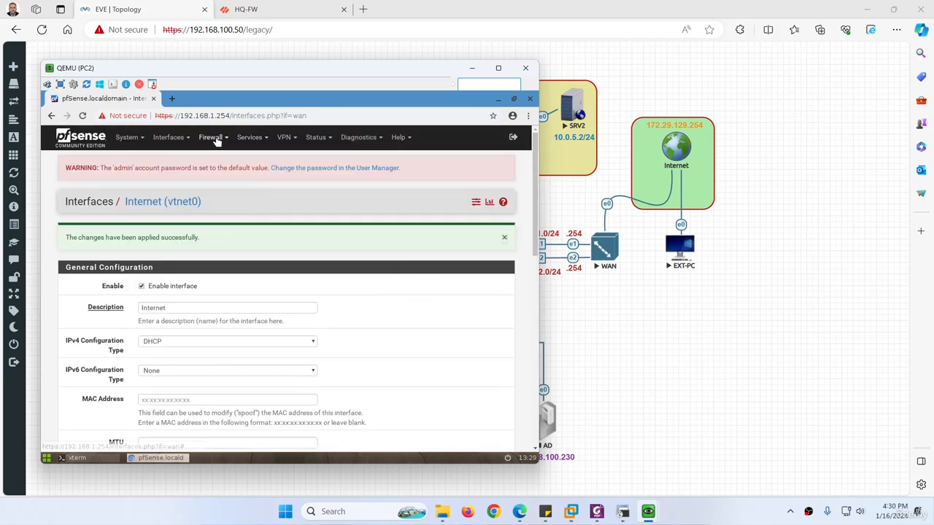
click(216, 141)
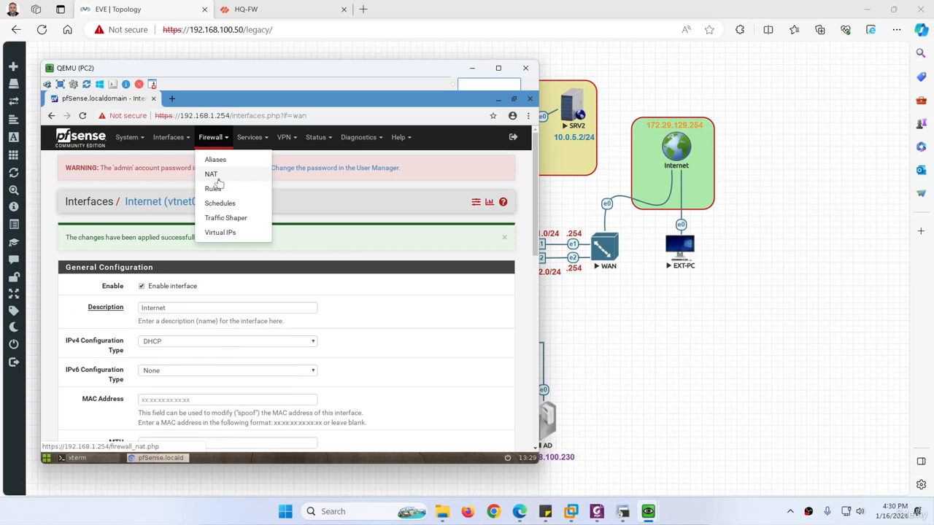
click(213, 189)
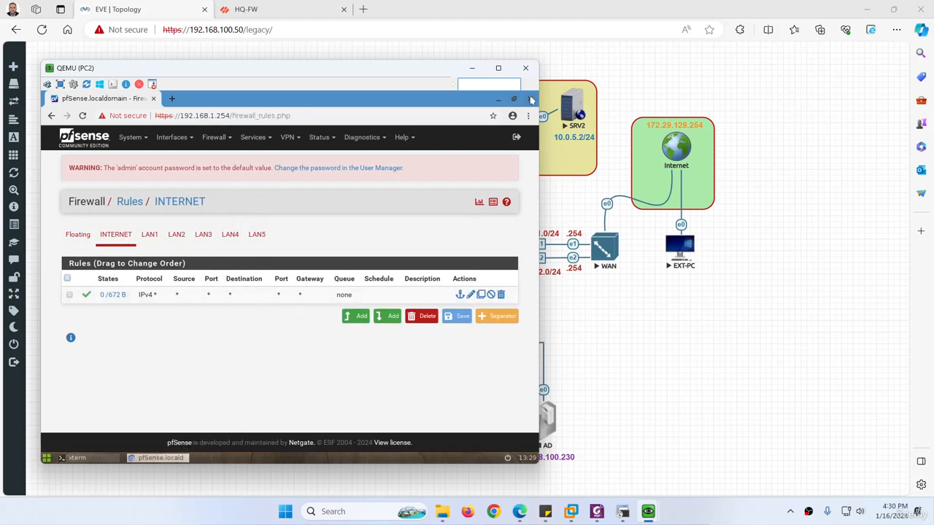
On EXT-PC, stop the running ping with Ctrl+C and minimize the terminal.
mouse_move(645, 509)
click(665, 471)
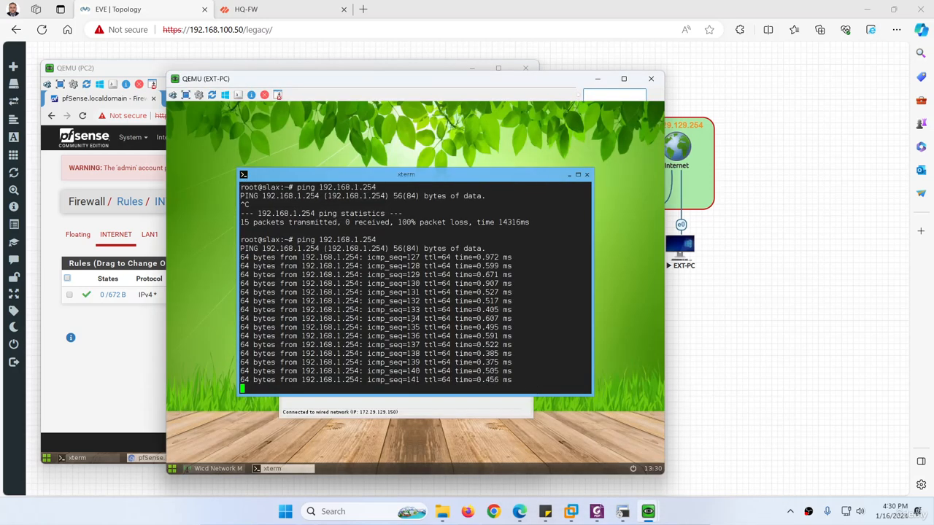
key(ctrl+c)
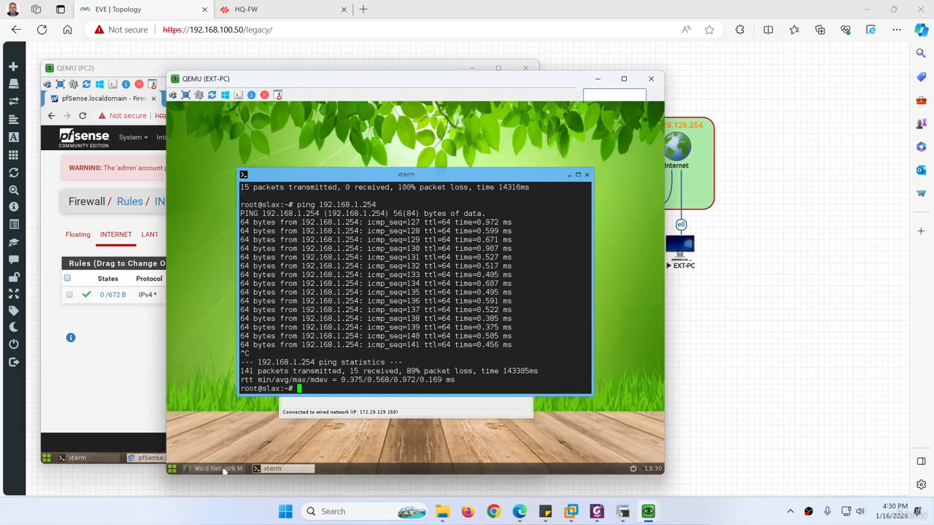
click(219, 469)
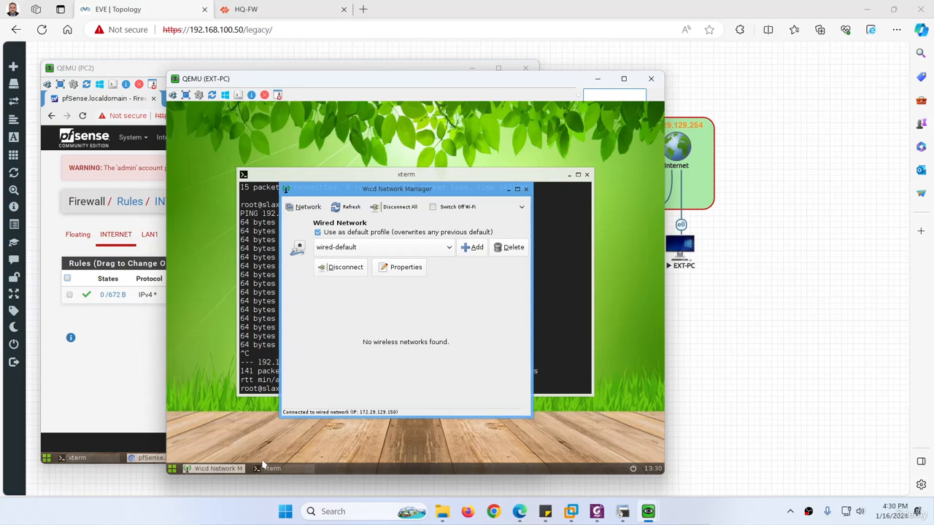
click(264, 469)
click(274, 469)
Launch EXT-PC's web browser and load 192.168.1.50, correcting the mistyped 192.168.100.50.
right_click(231, 275)
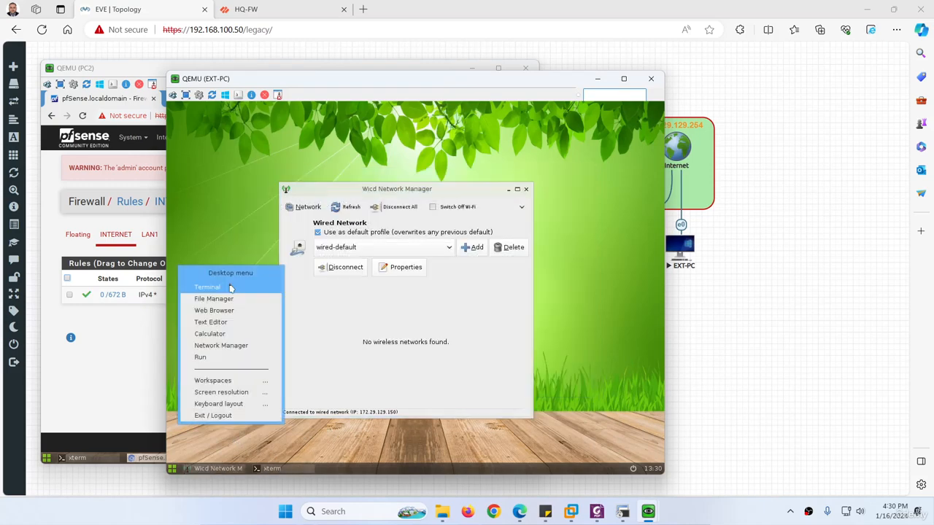
click(219, 311)
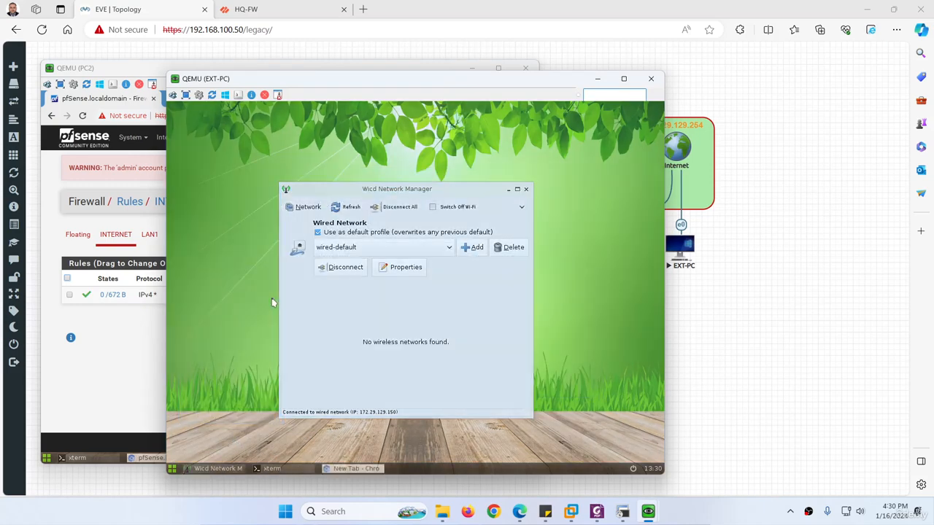
text(19)
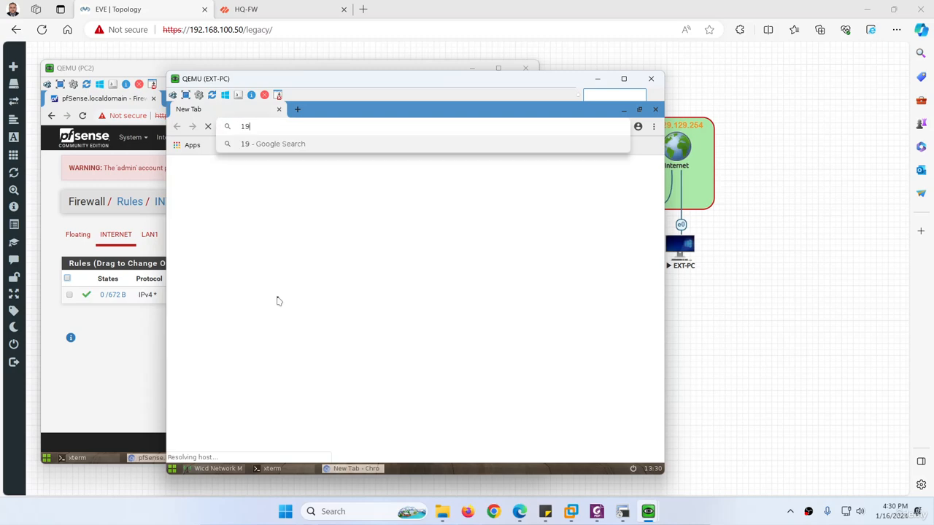
text(2.168.100.50)
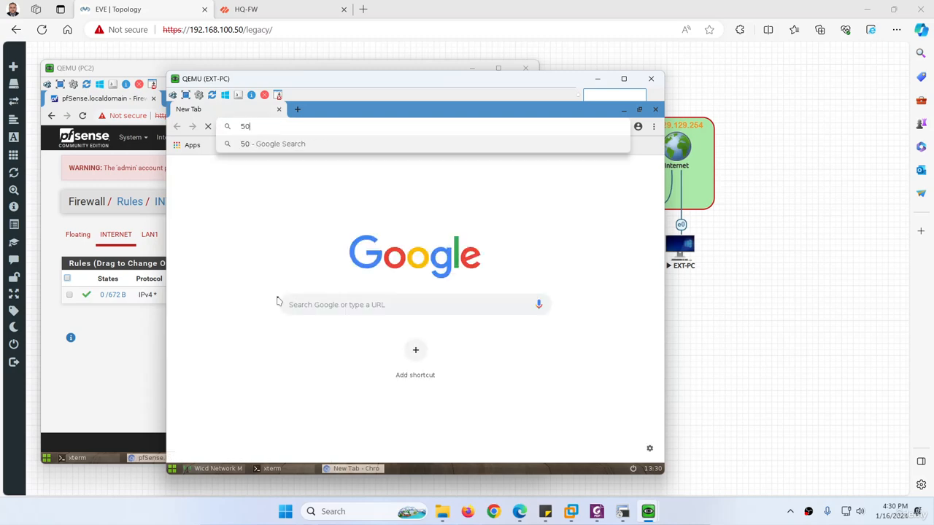
key(Return)
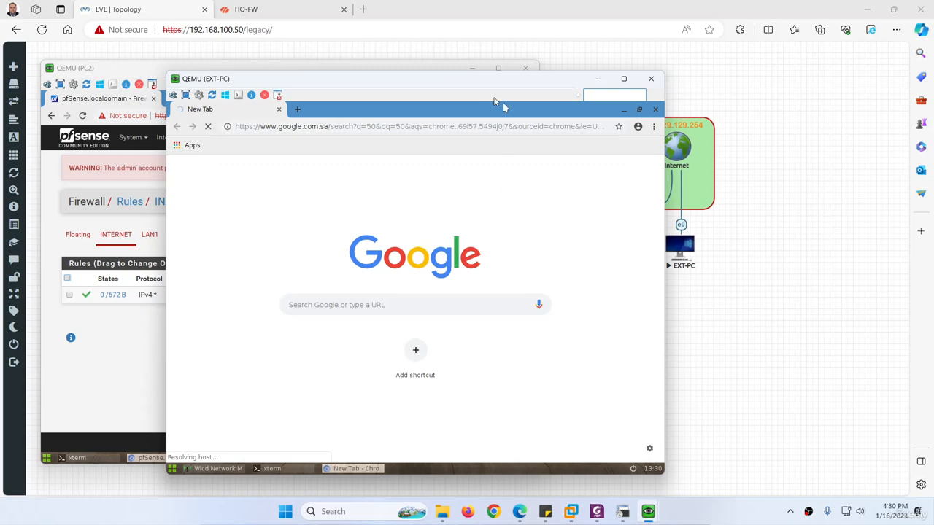
click(414, 125)
text(192)
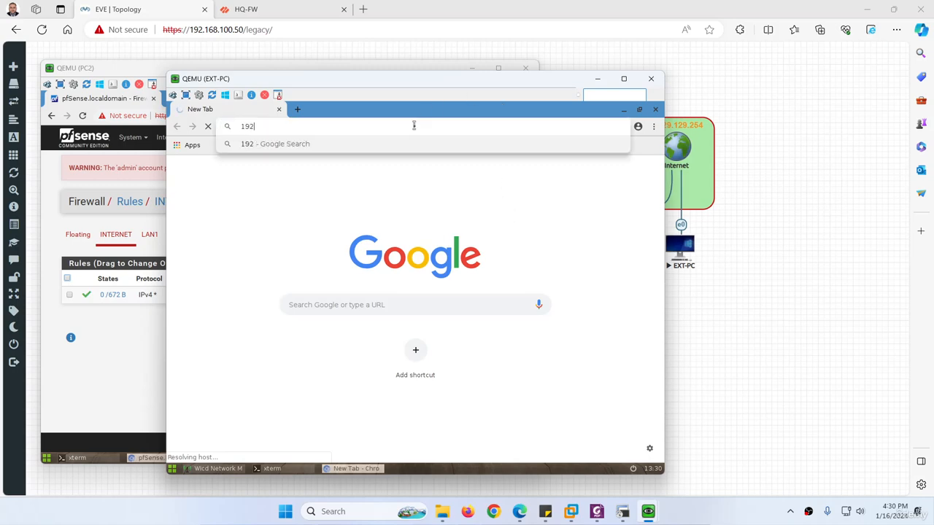
text(.168.1)
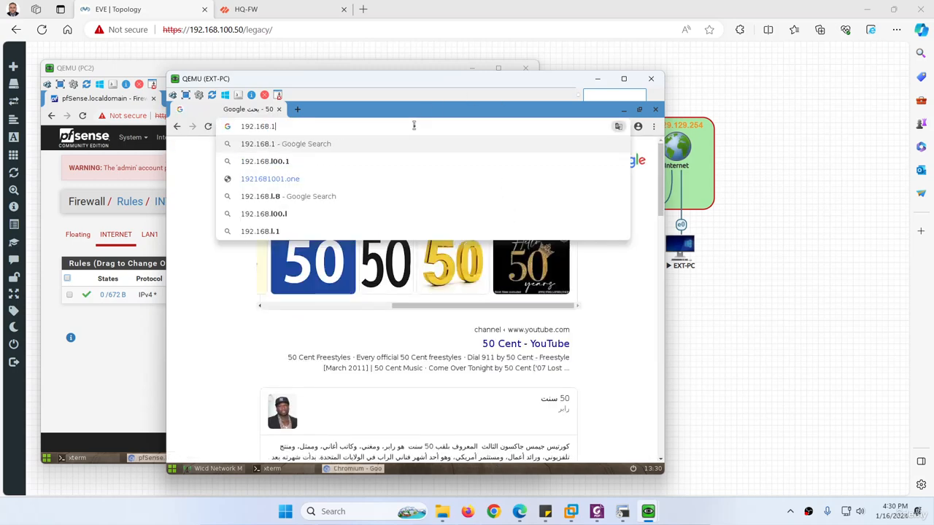
text(.50)
key(Return)
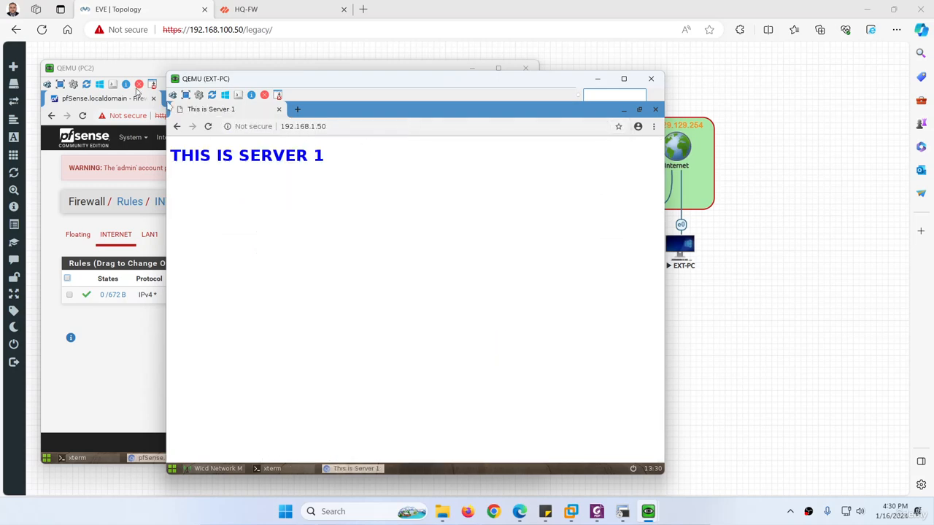
Close the PC2 console window and reposition the EXT-PC window to reveal the topology.
click(134, 70)
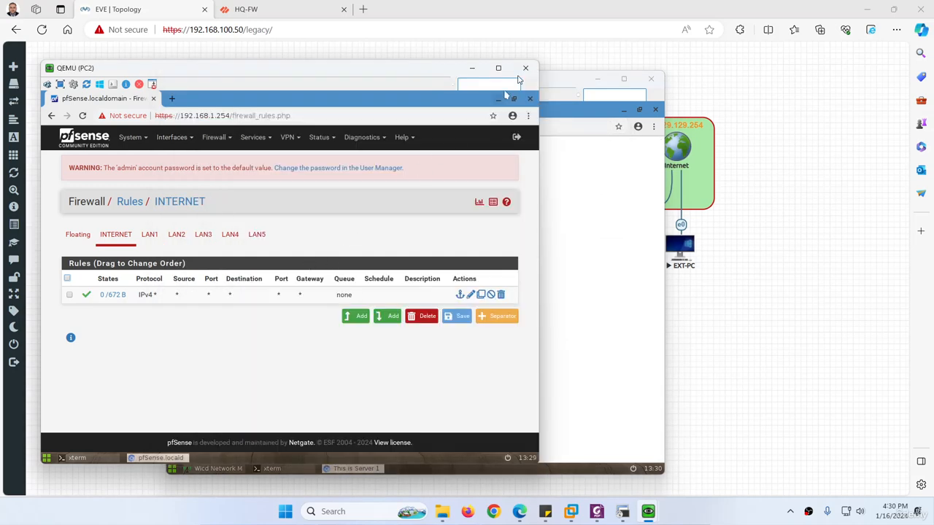
click(525, 68)
drag(471, 88, 339, 133)
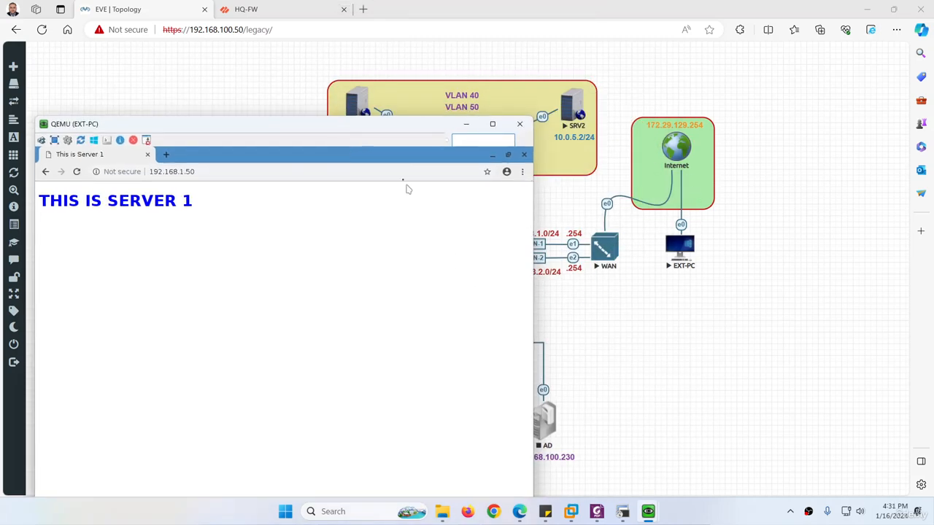
drag(370, 124, 401, 113)
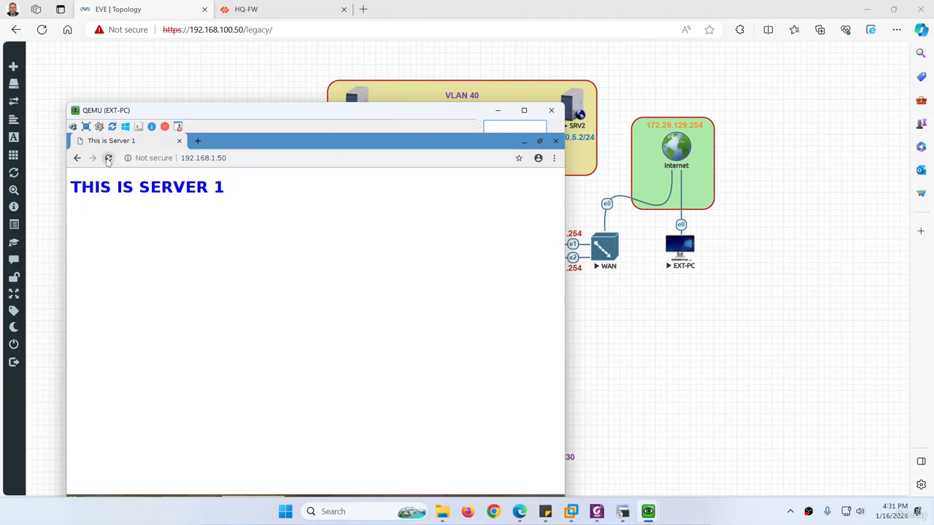
Refresh the NAT rulebase and confirm Dest_NAT_To_Web for 192.168.1.50 shows 18 hits.
click(251, 10)
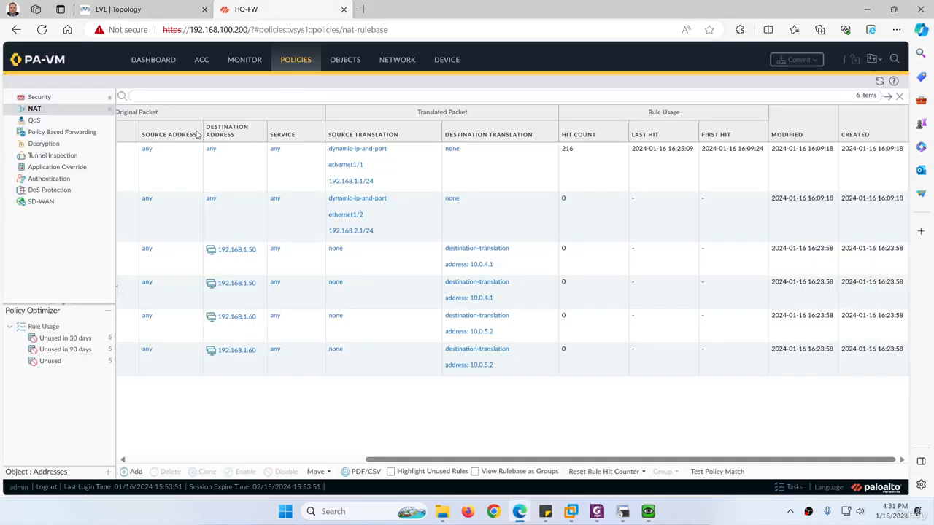
click(879, 81)
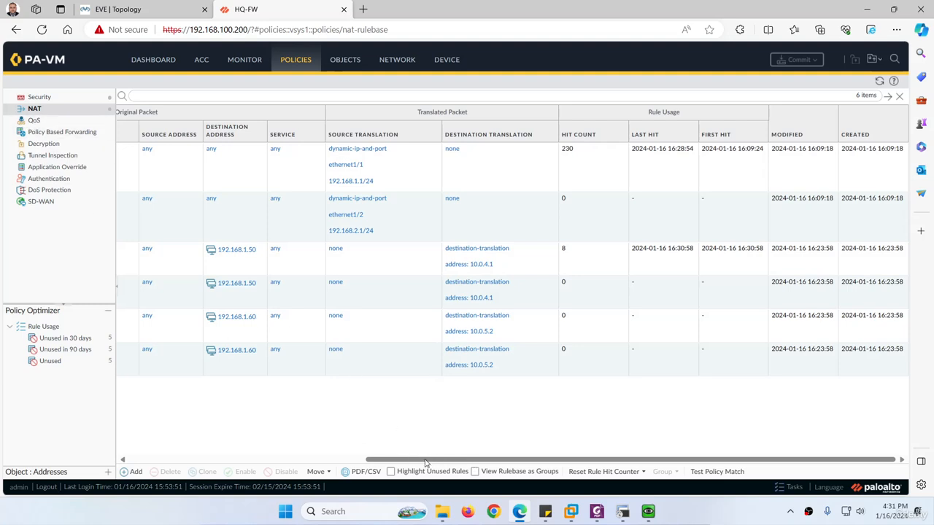
click(566, 257)
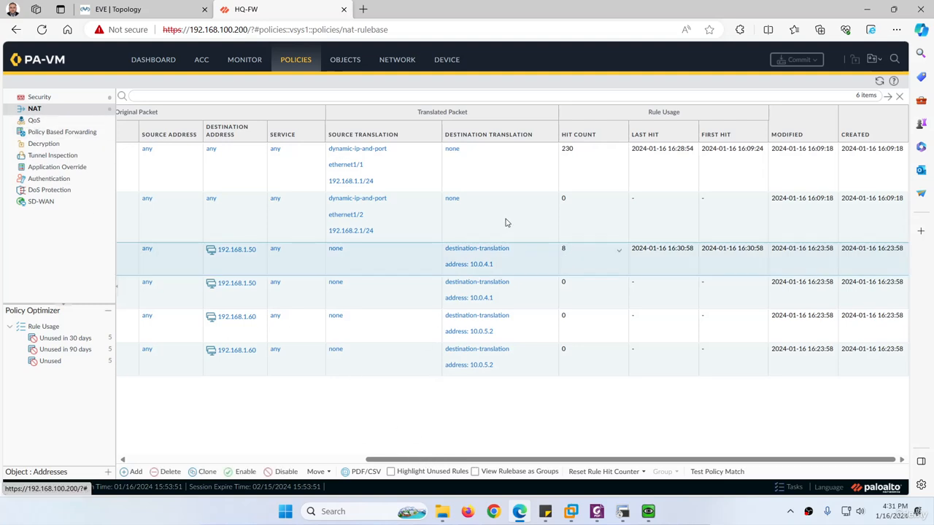
mouse_move(648, 512)
click(670, 436)
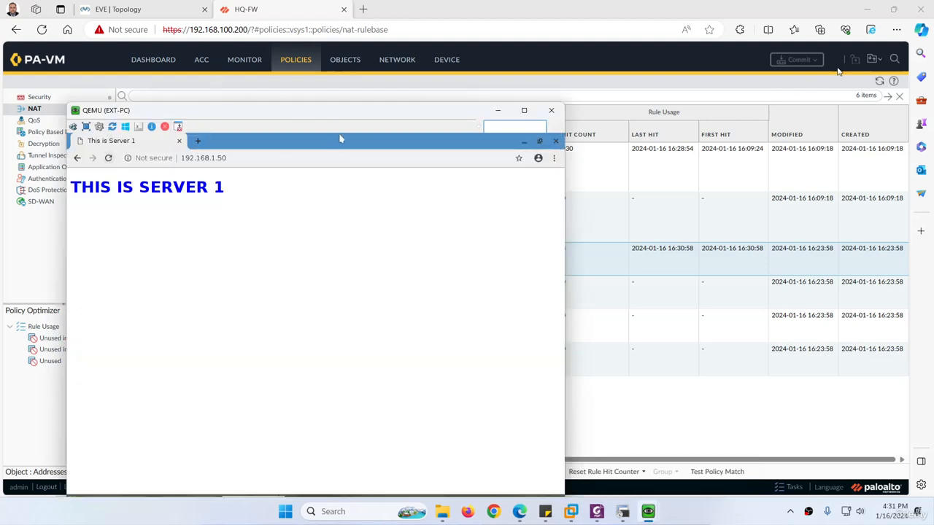
click(879, 81)
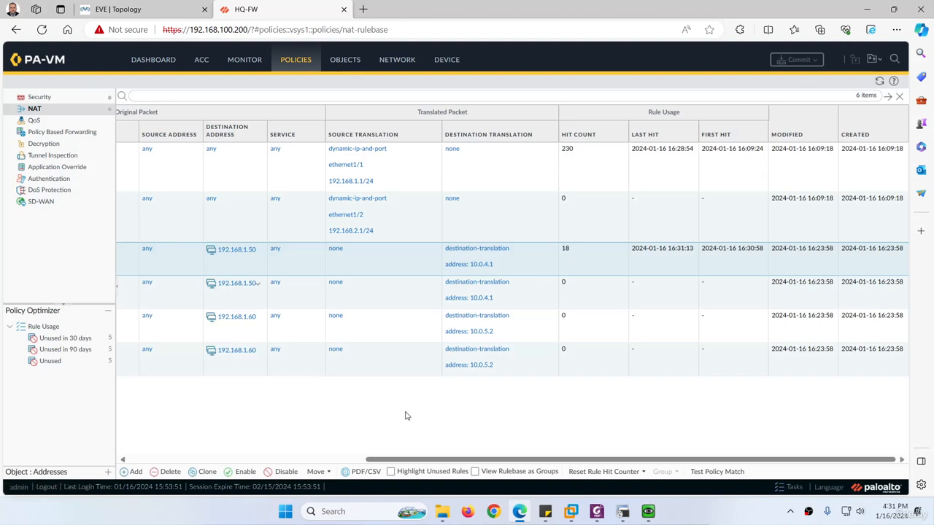
drag(425, 461, 154, 387)
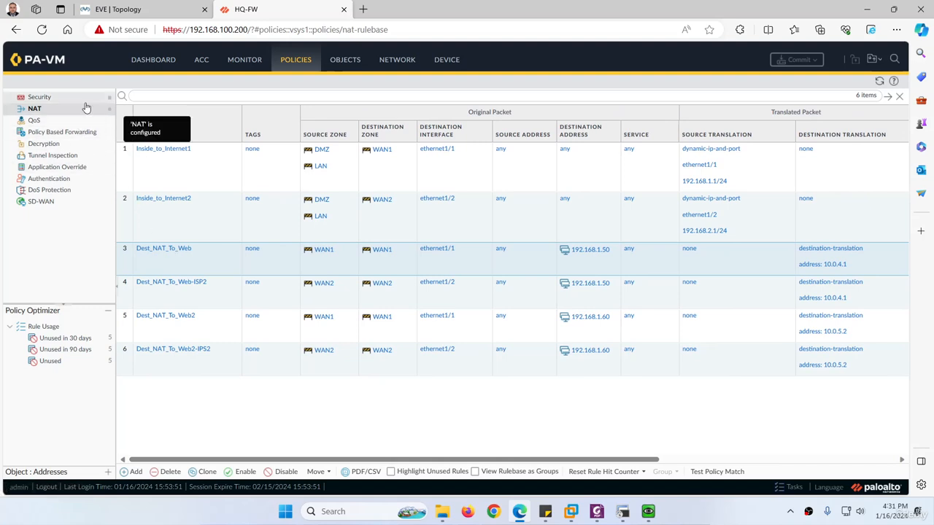
Open the Security rulebase and scroll across to its Hit Count column.
click(40, 98)
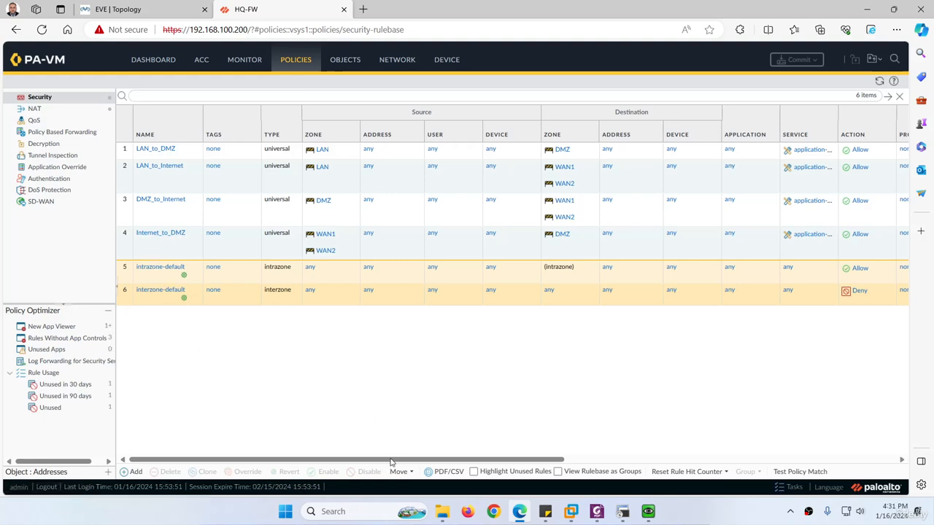
drag(394, 460, 621, 459)
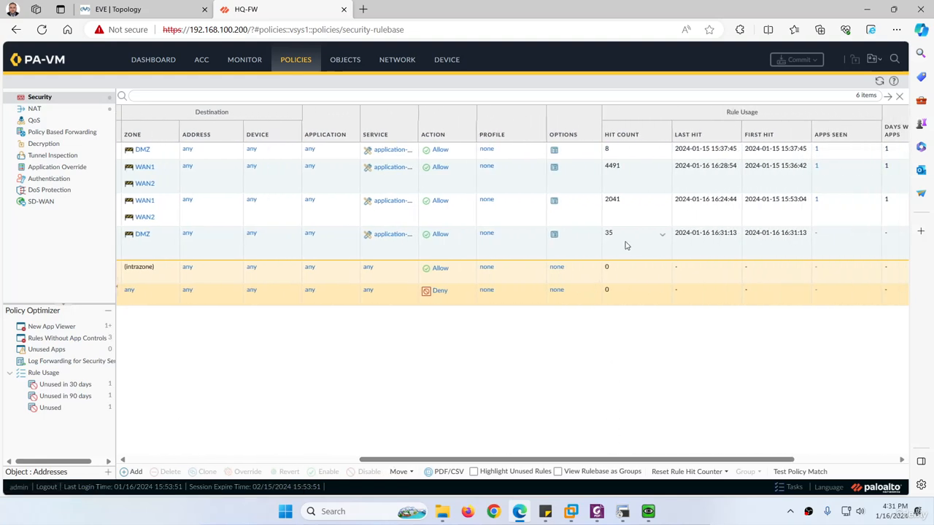
drag(462, 462, 358, 464)
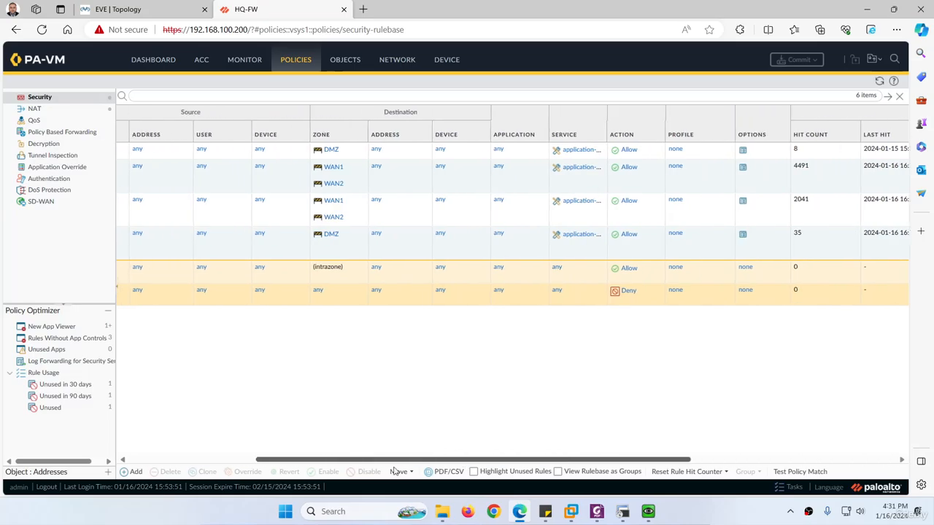
click(622, 512)
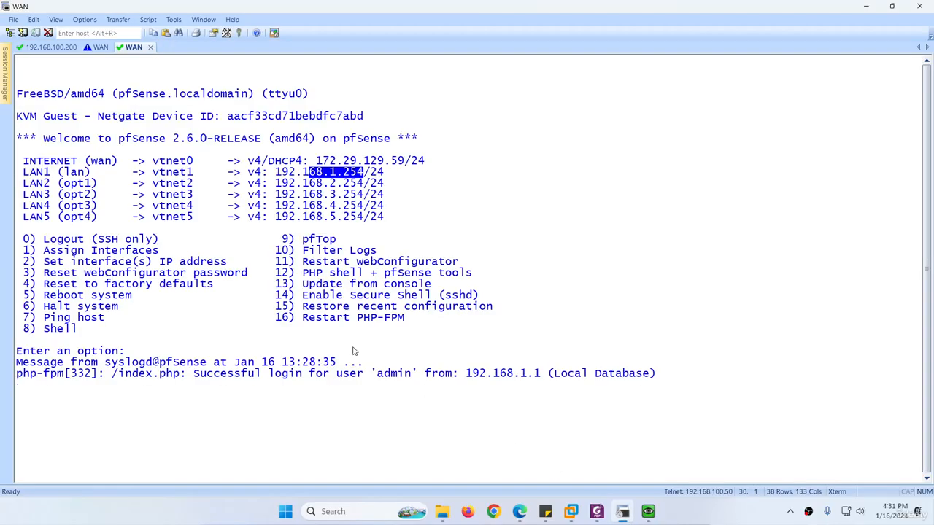
Rerun 'show session all' on the 192.168.100.200 firewall session.
click(45, 46)
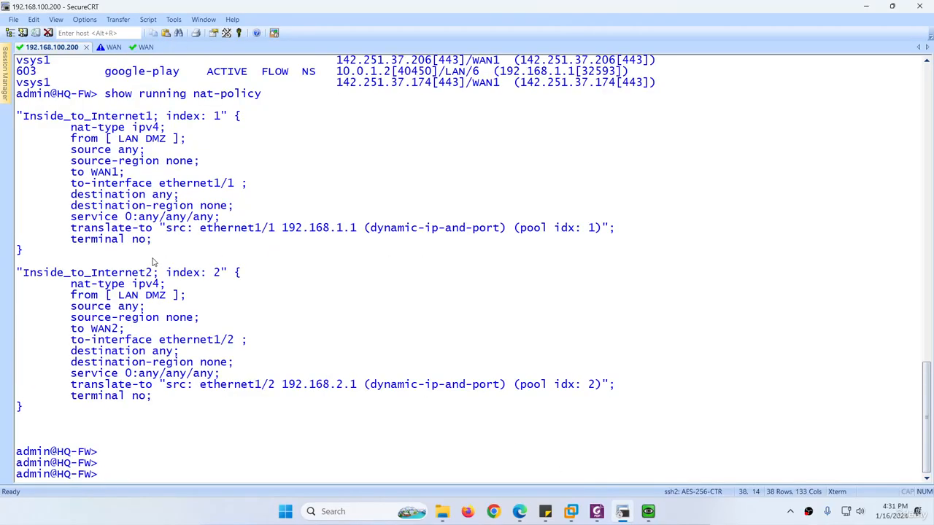
key(ctrl+l)
key(Up)
key(Up)
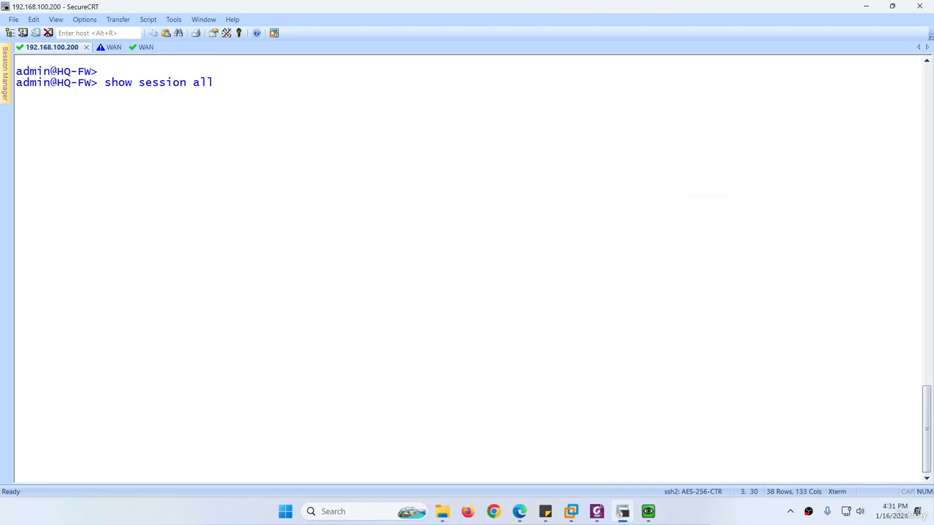
key(Return)
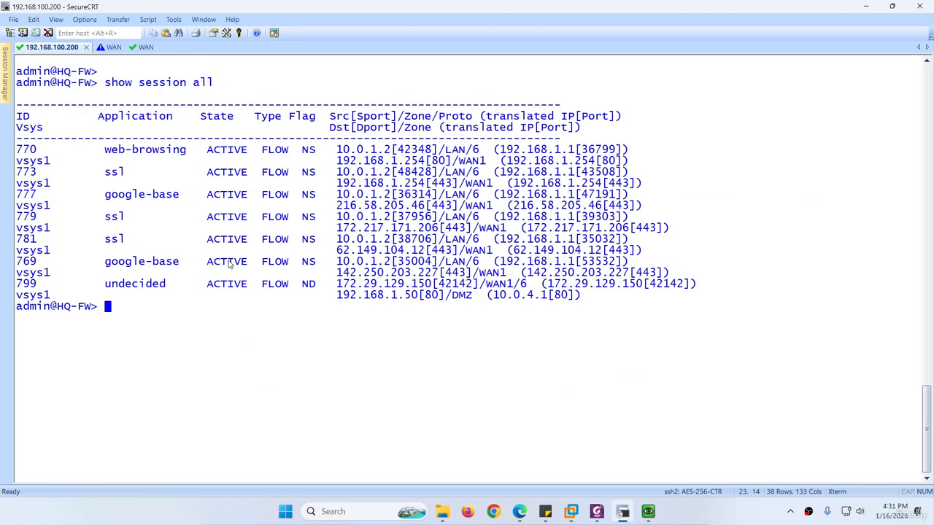
Highlight session 799's source 172.29.129.150 and destination 192.168.1.50, translated to 10.0.4.1.
drag(316, 285, 304, 288)
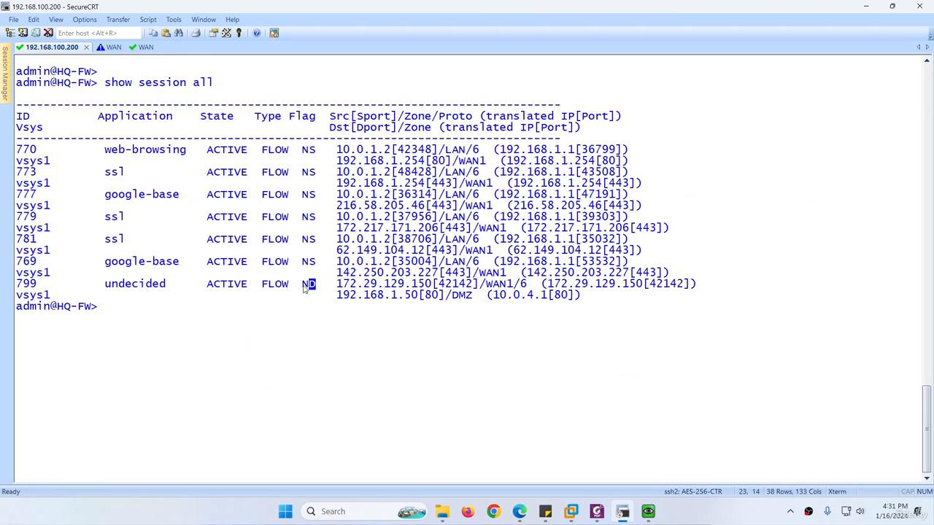
drag(313, 162, 309, 156)
click(309, 164)
drag(337, 285, 431, 286)
drag(337, 295, 567, 296)
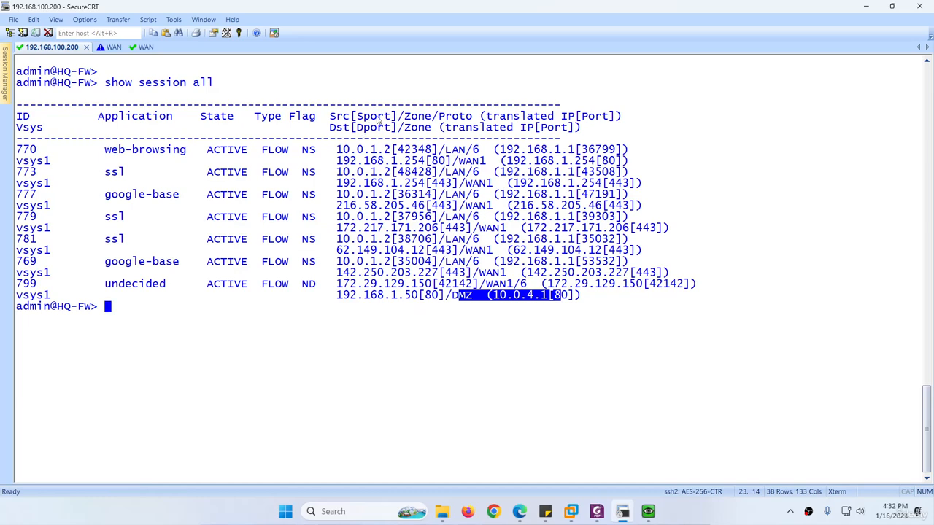
drag(376, 116, 392, 117)
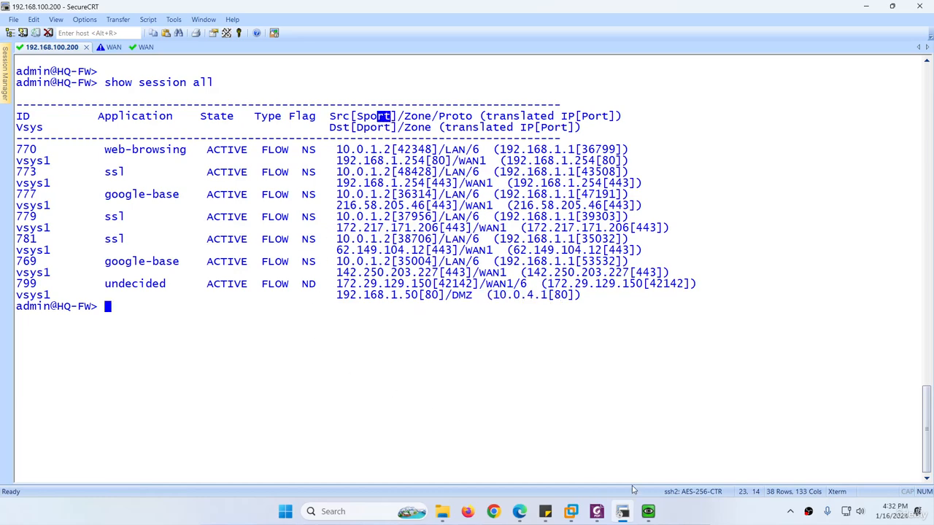
key(alt+Tab)
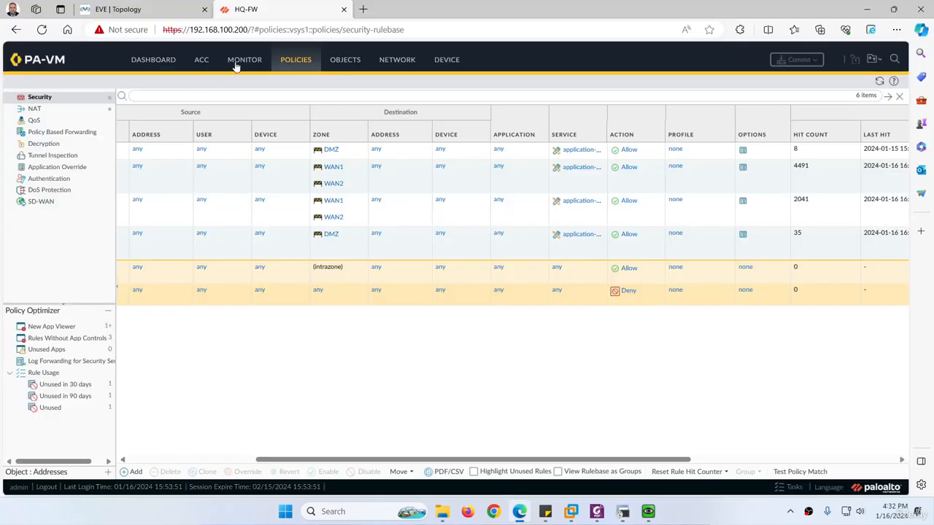
Open Monitor > Session Browser and expand, then collapse, the first session's details.
click(244, 59)
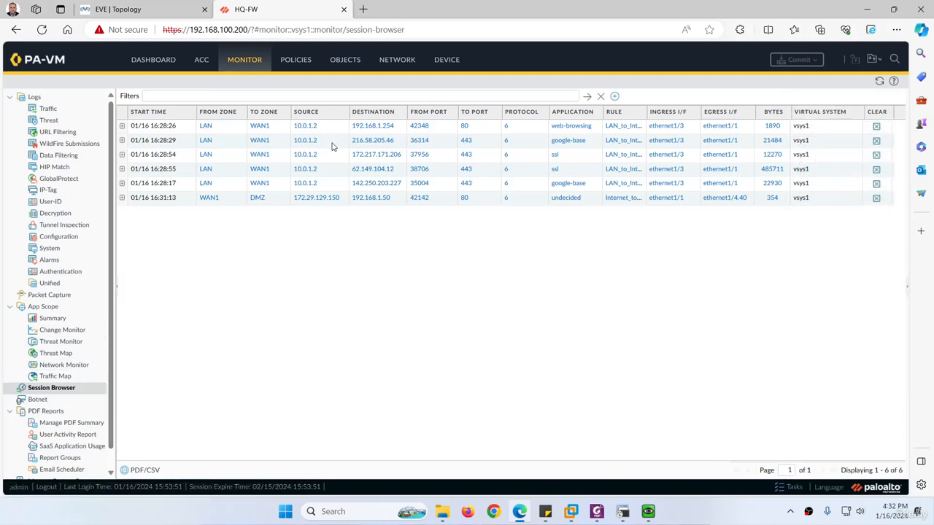
click(122, 126)
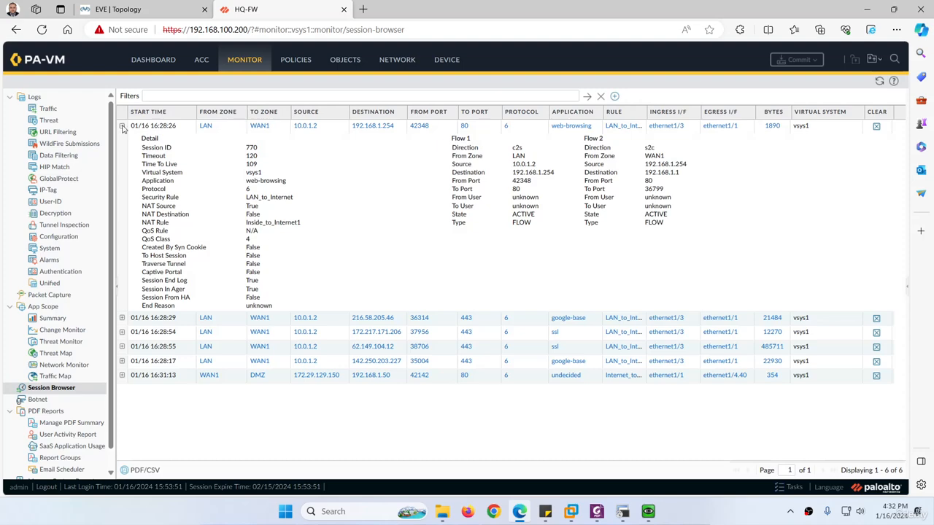
click(122, 126)
click(167, 9)
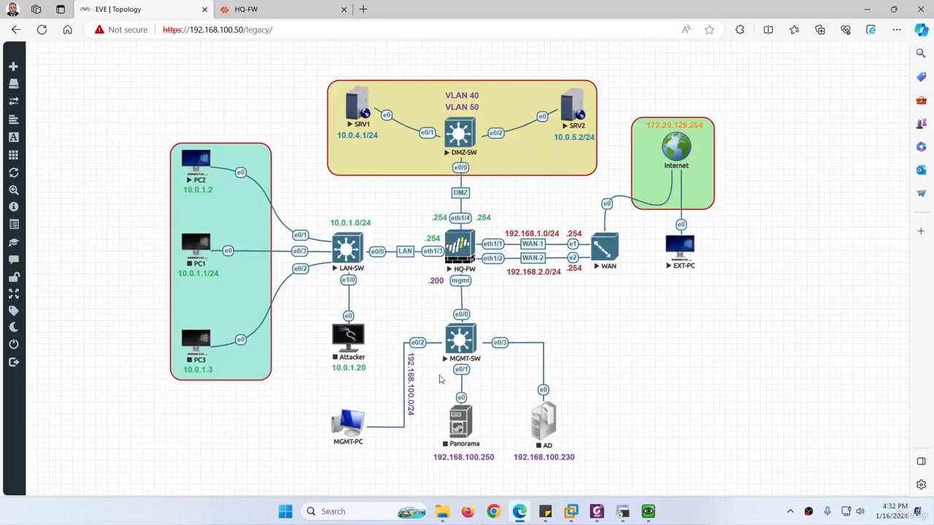
Edit the server address in EXT-PC's browser to the other WAN address and load it.
mouse_move(645, 513)
click(677, 465)
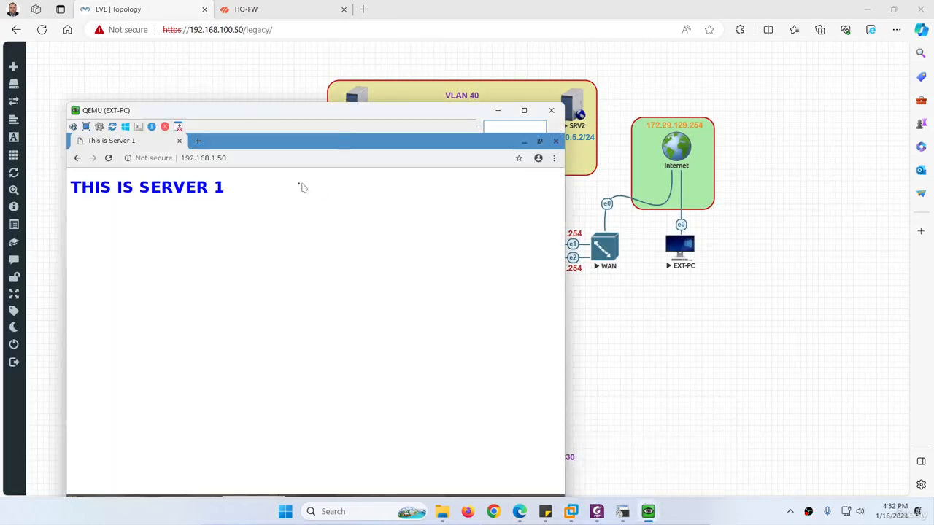
click(228, 158)
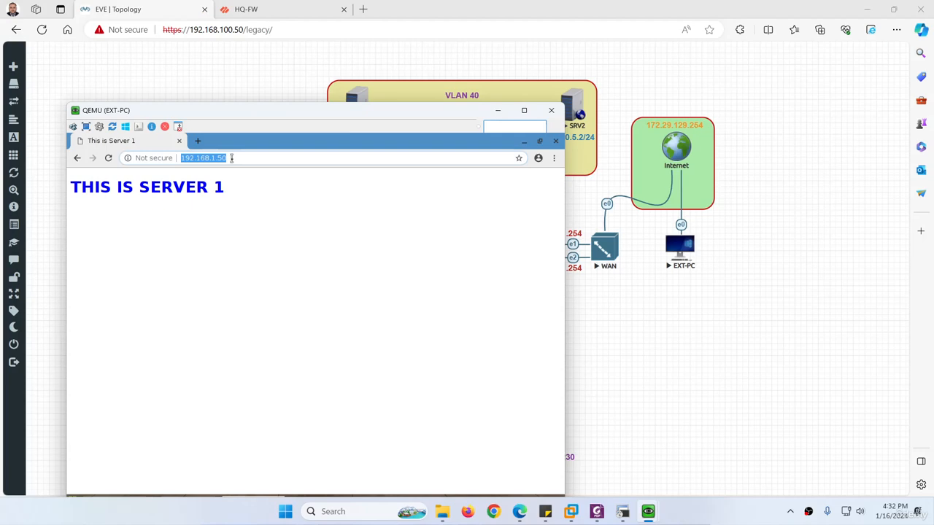
key(Right)
key(BackSpace)
key(BackSpace)
text(6)
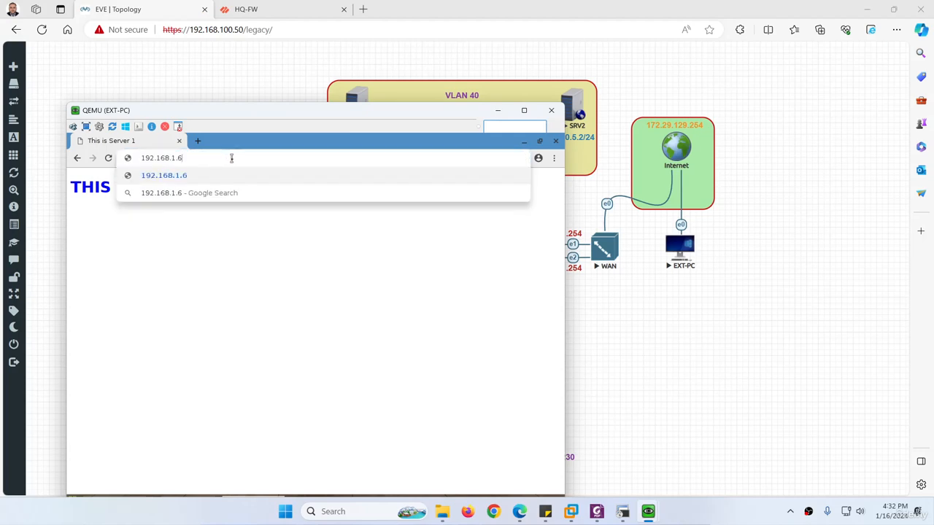
key(Return)
Review the Internet_to_DMZ security rule, then select the first 192.168.1.60 NAT rule.
click(272, 9)
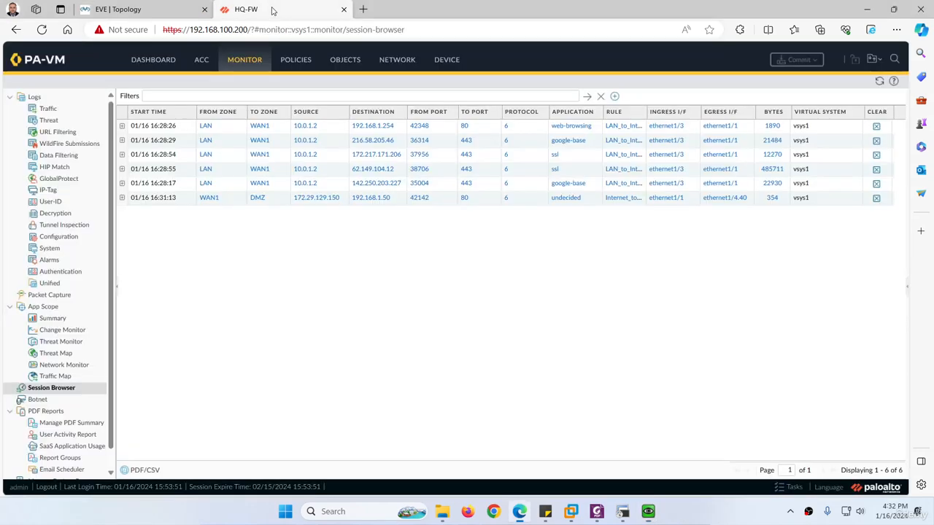
click(295, 61)
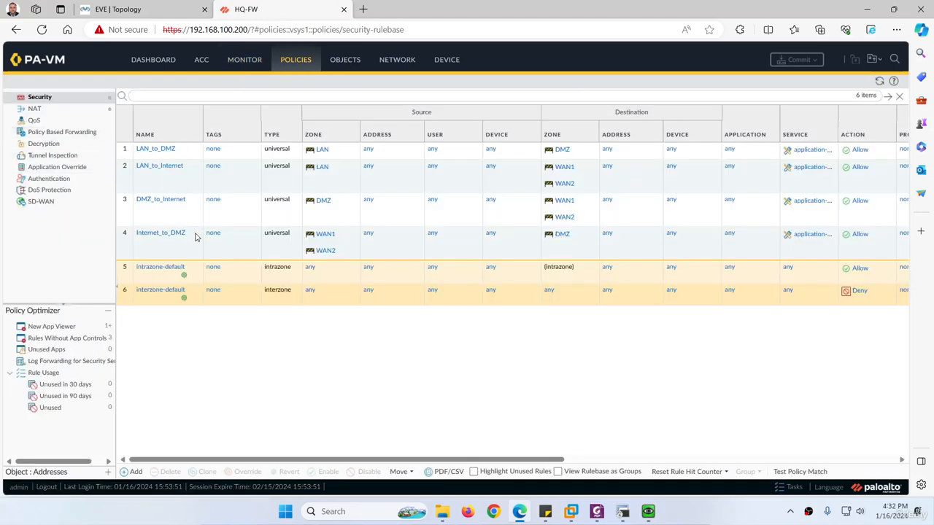
click(170, 249)
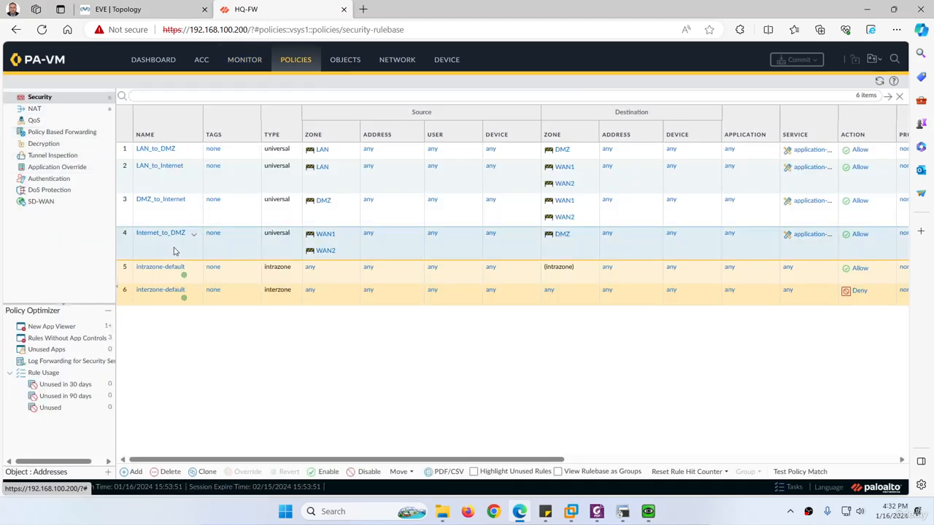
click(37, 111)
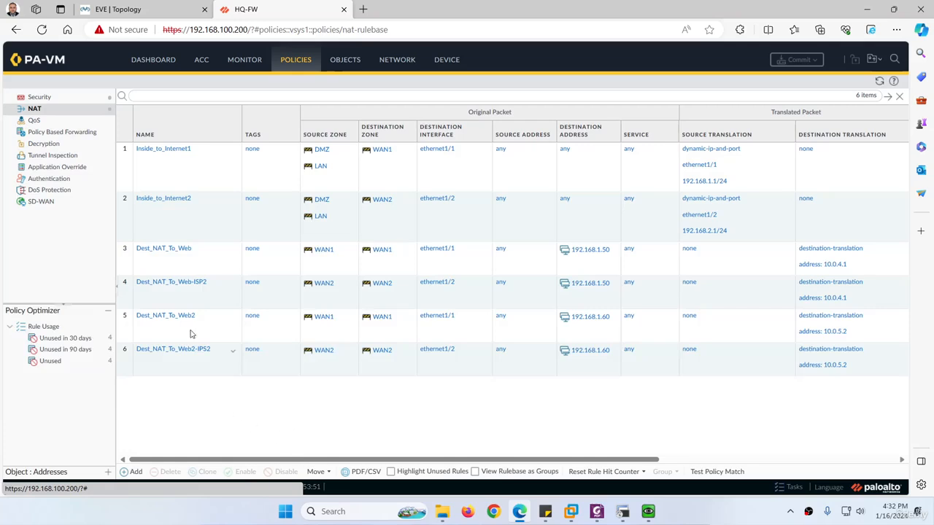
drag(332, 461, 560, 465)
click(576, 321)
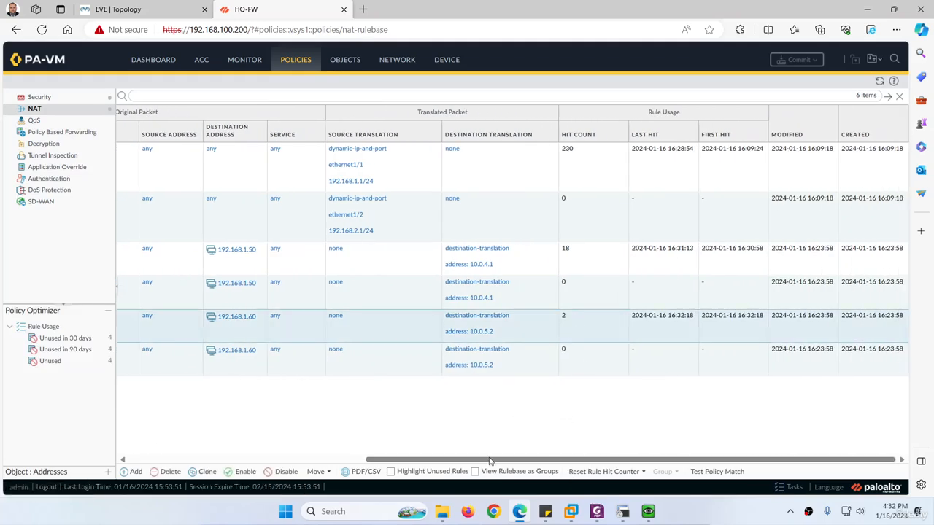
Check EXT-PC's loaded page, then refresh the NAT rules so the 192.168.1.60 rule shows 10 hits.
mouse_move(648, 513)
click(689, 448)
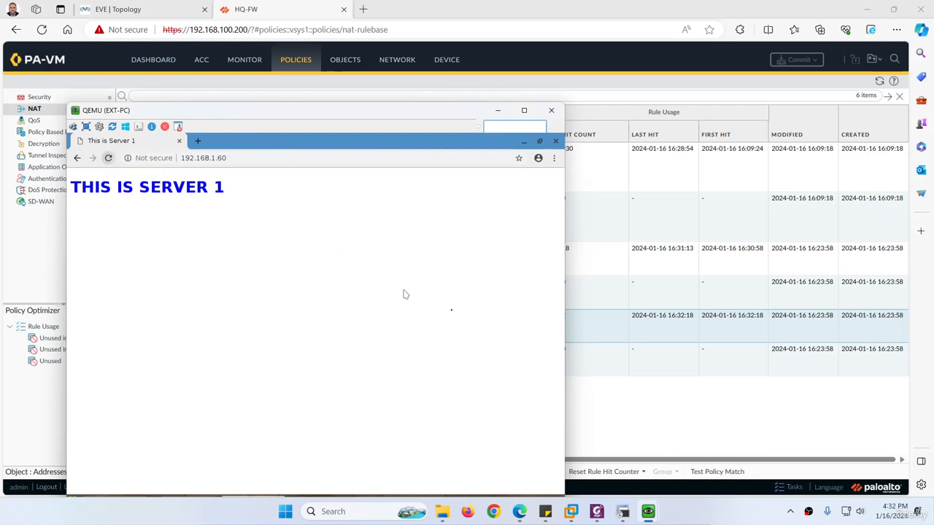
click(649, 389)
click(879, 82)
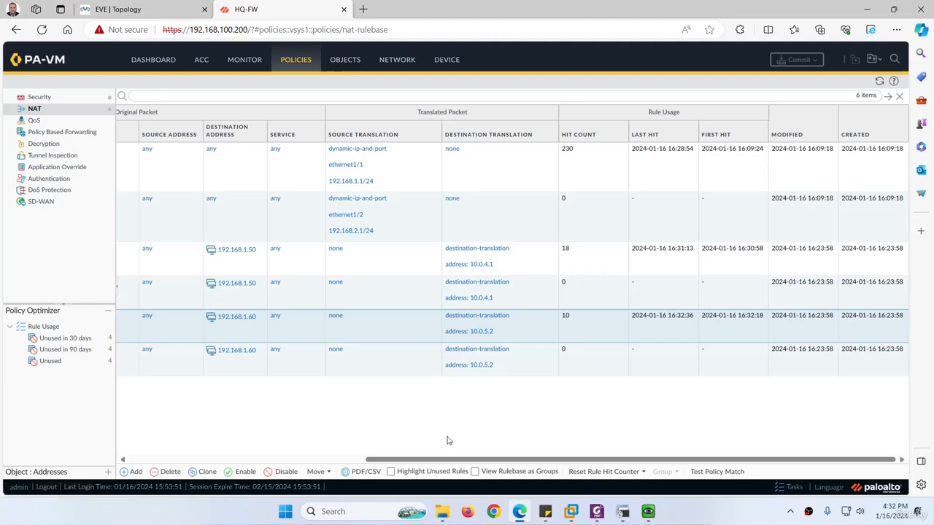
drag(438, 461, 381, 461)
key(alt+Tab)
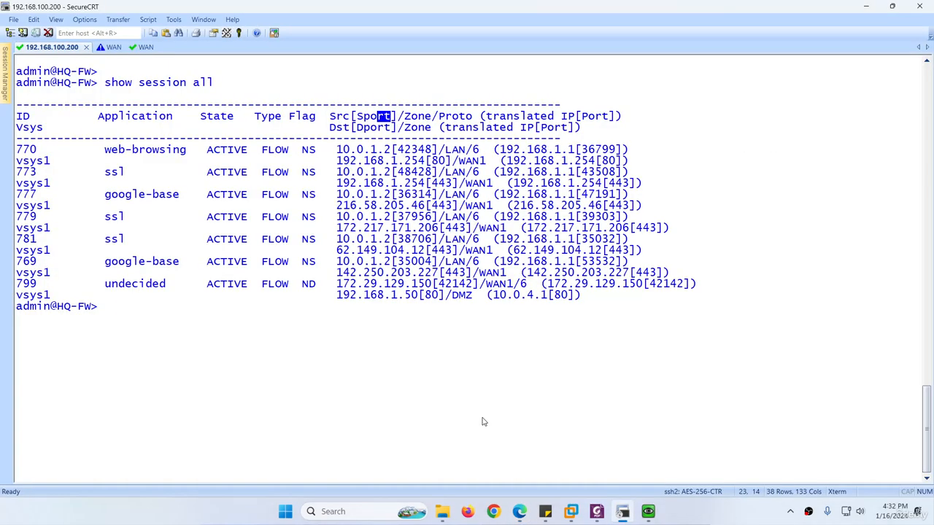
Rerun 'show session all' and mark the sessions translated to 10.0.5.2.
key(Up)
key(Return)
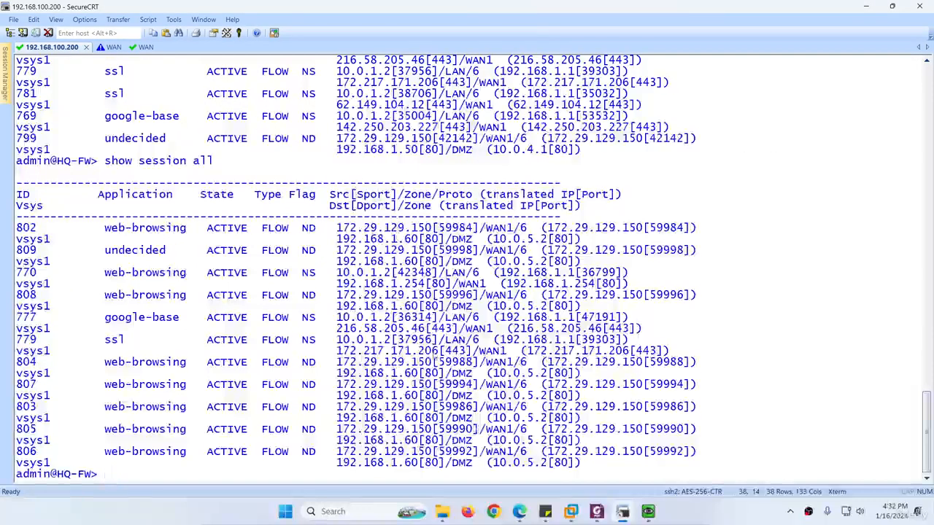
drag(296, 228, 337, 255)
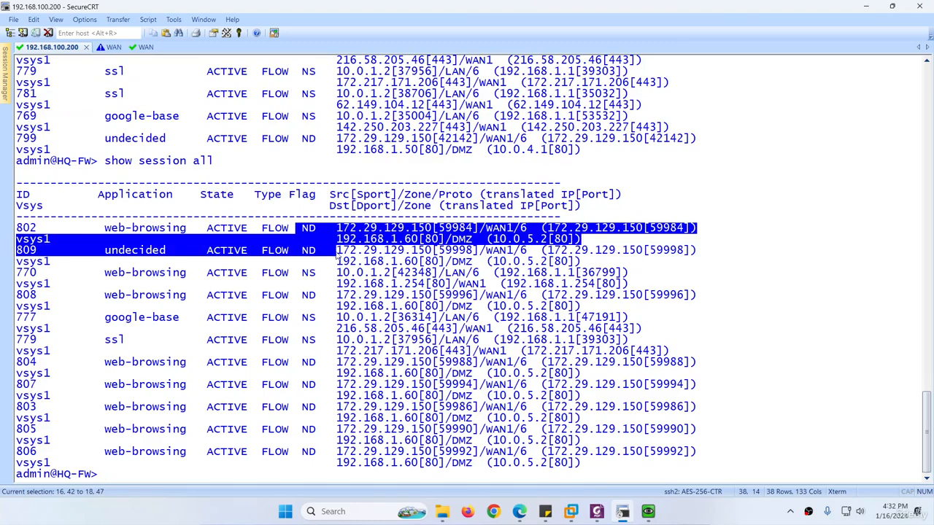
drag(292, 351, 593, 466)
click(397, 392)
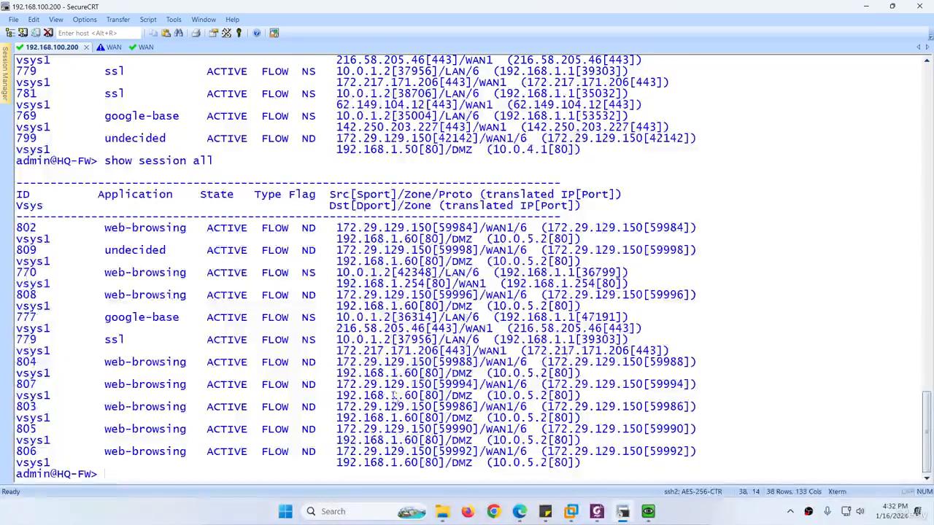
Point out session 802's EXT-PC source and 192.168.1.60 destination, and web sessions 804–806.
mouse_move(406, 363)
mouse_down()
mouse_move(431, 364)
mouse_move(417, 374)
mouse_up()
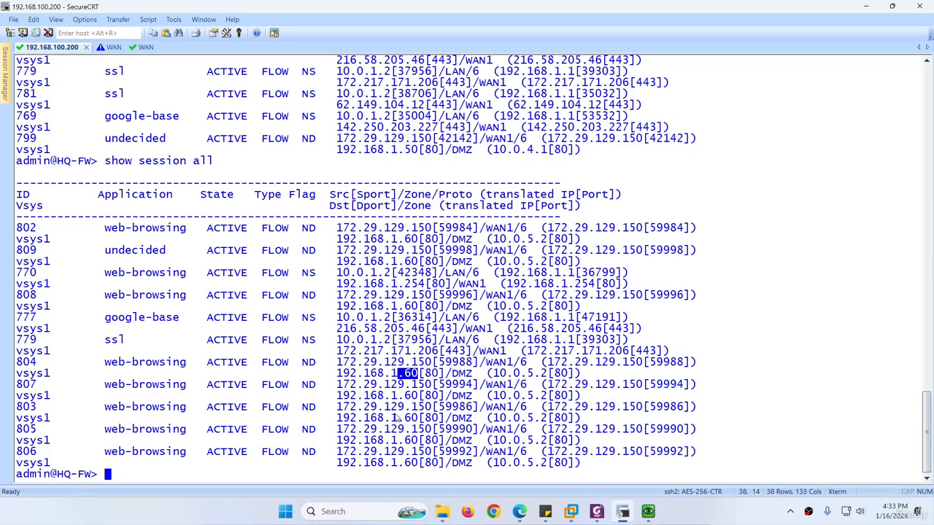
drag(399, 230, 432, 229)
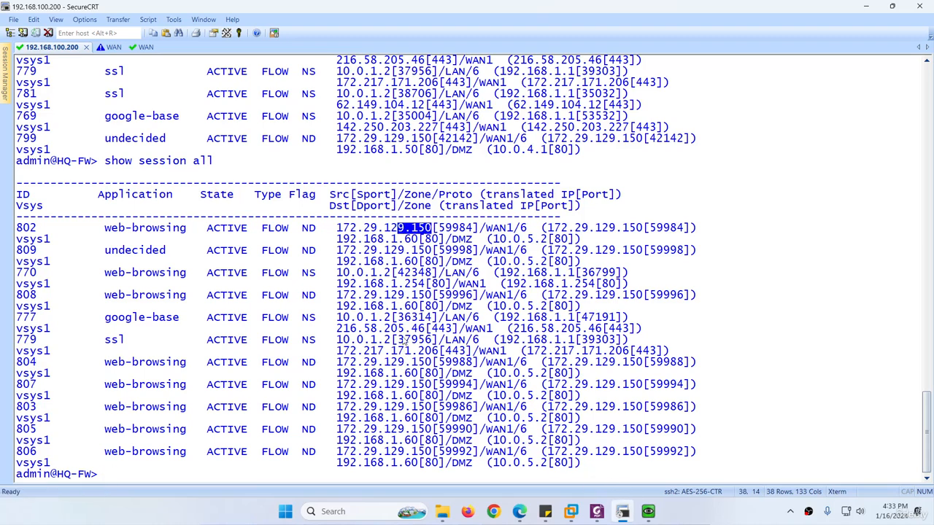
drag(392, 239, 406, 241)
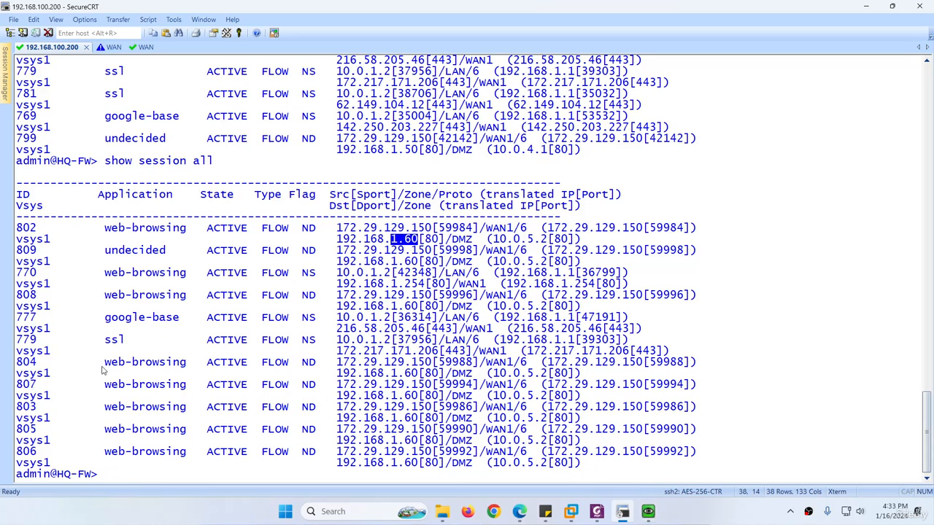
drag(93, 363, 412, 452)
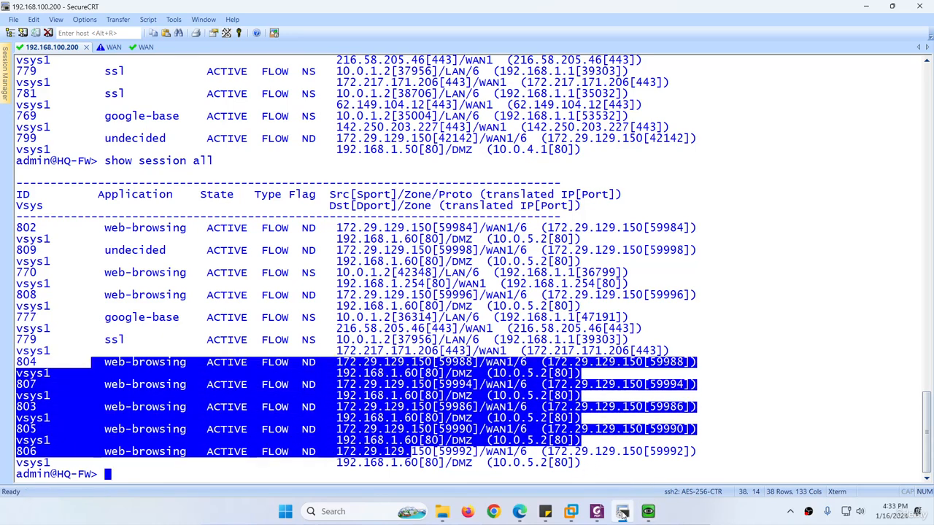
click(518, 512)
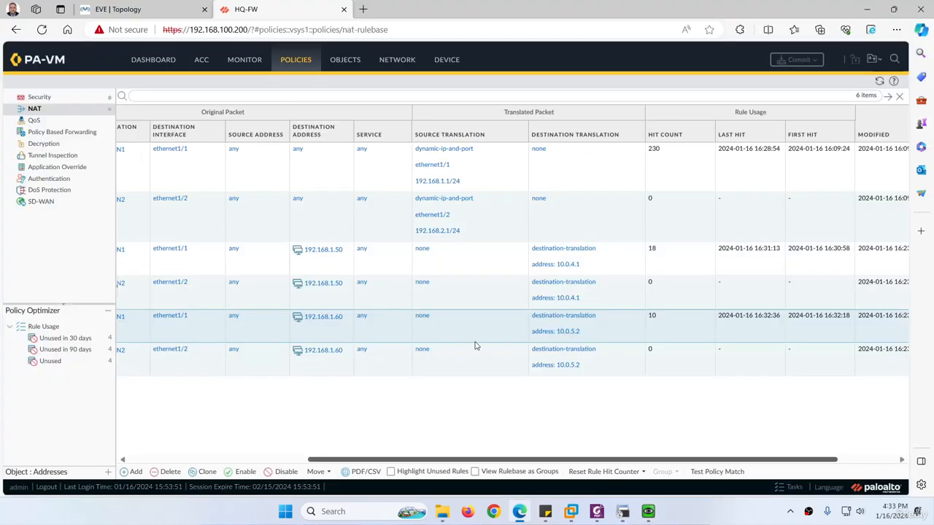
Switch to the EVE | Topology tab showing SRV2 at 10.0.5.2/24 in the DMZ.
click(167, 12)
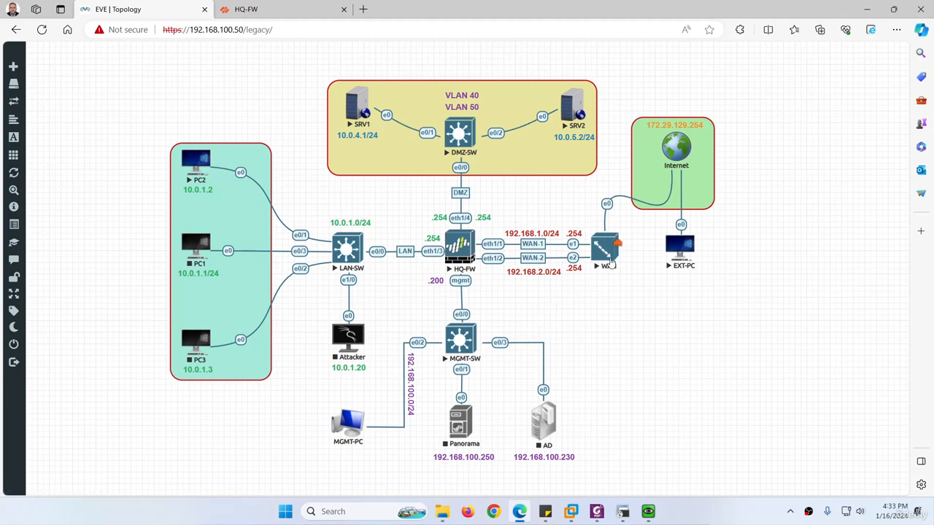
Close the EXT-PC console window and bring up the PC2 pfSense window.
click(647, 514)
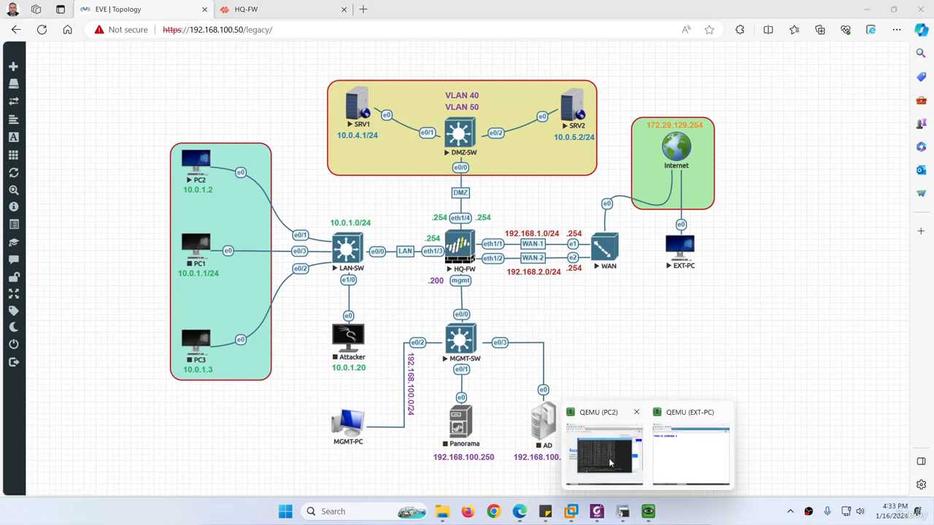
click(680, 470)
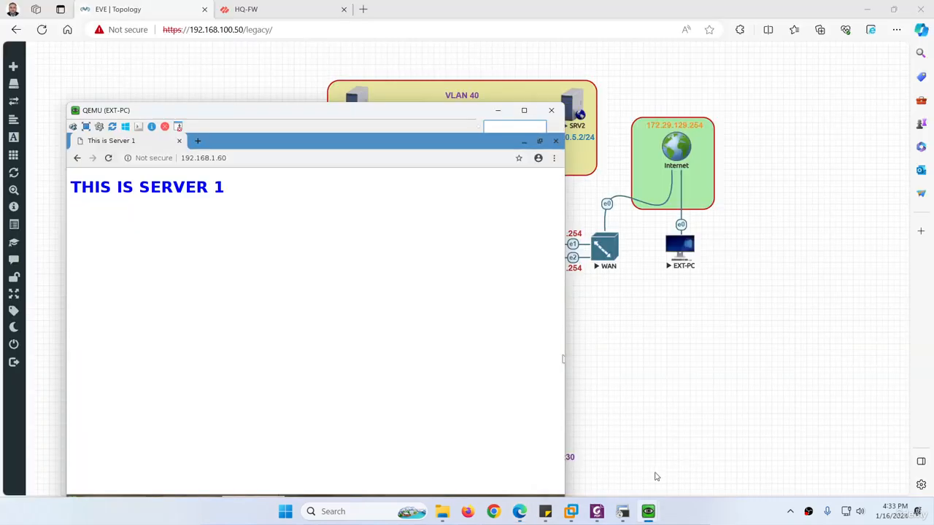
click(552, 111)
click(648, 512)
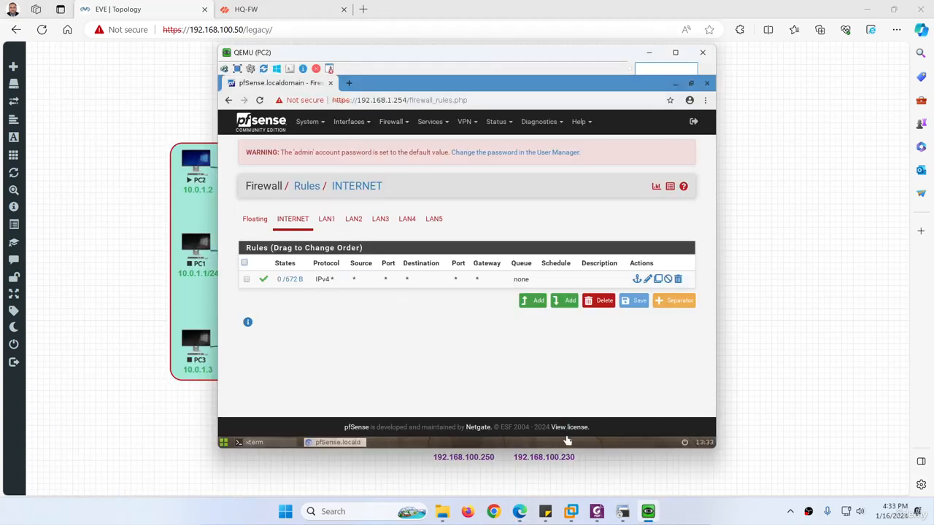
In SecureCRT's pfSense WAN session, highlight the LAN1 address 192.168.1.254.
click(623, 511)
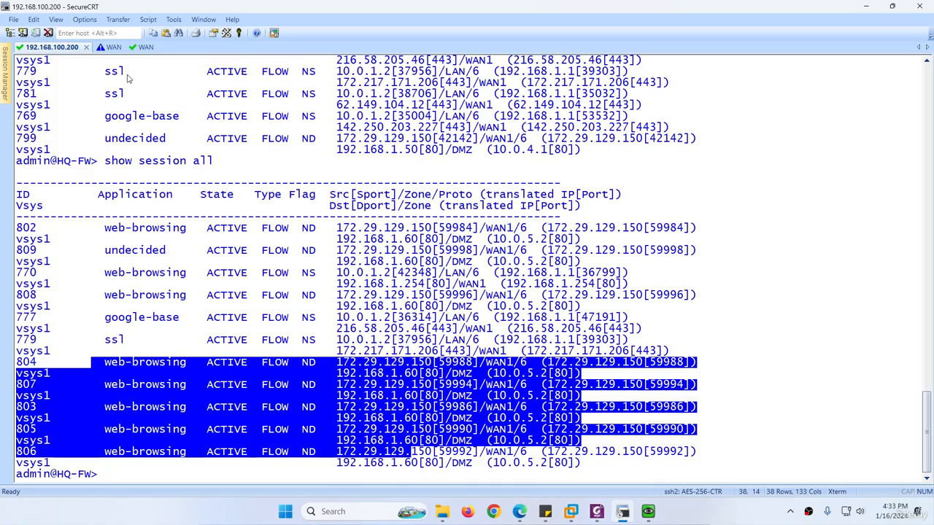
click(110, 47)
scroll(292, 204, up, 4)
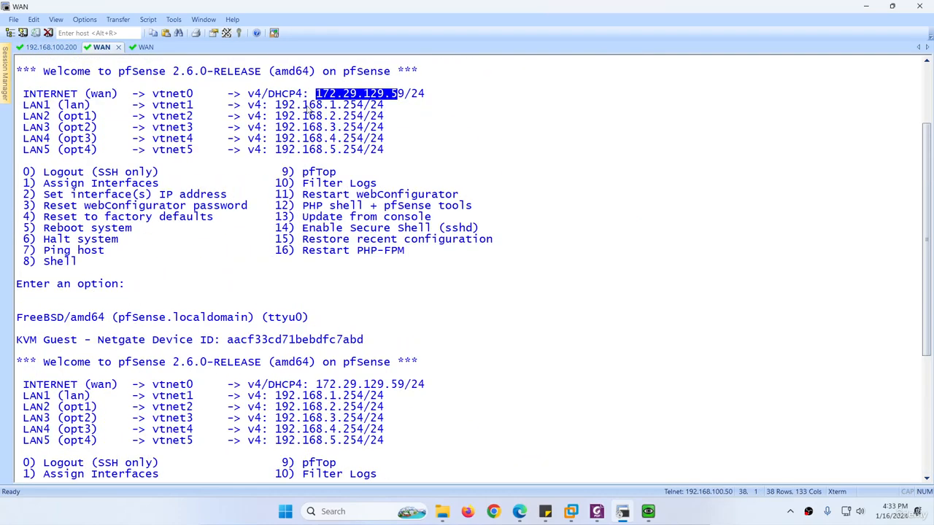
drag(275, 105, 371, 106)
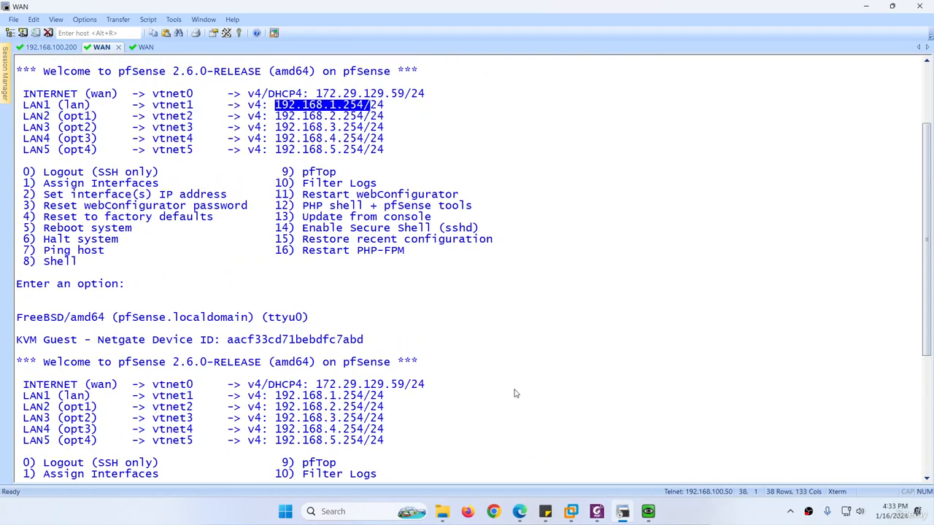
Reload pfSense's INTERNET firewall rules in PC2, then close the PC2 console.
click(648, 512)
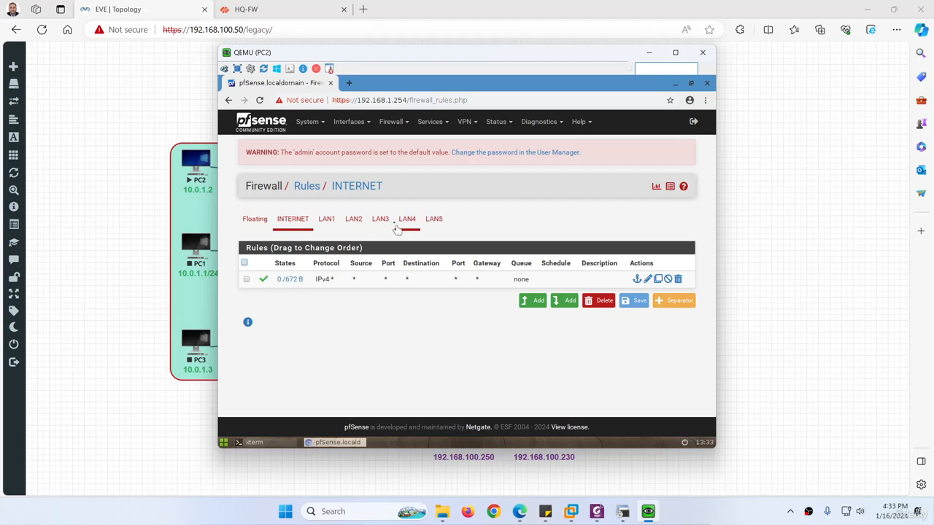
click(392, 122)
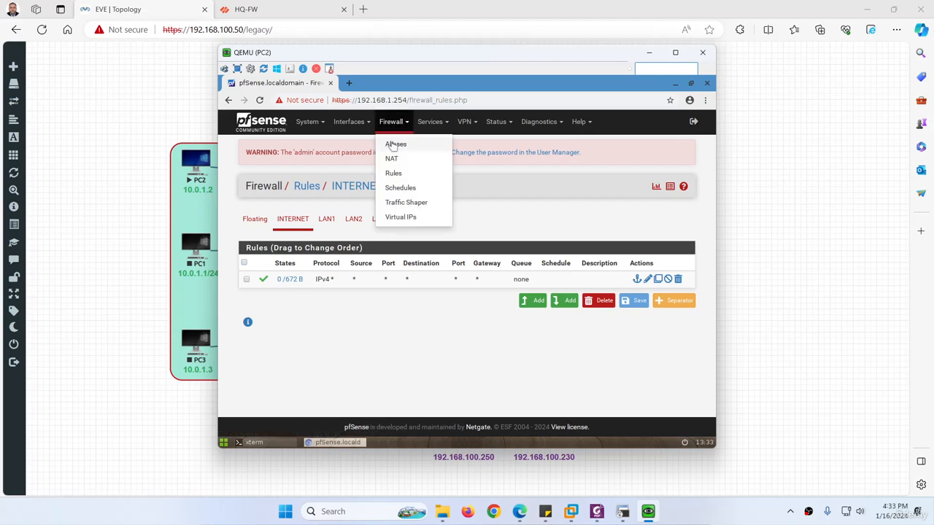
click(393, 174)
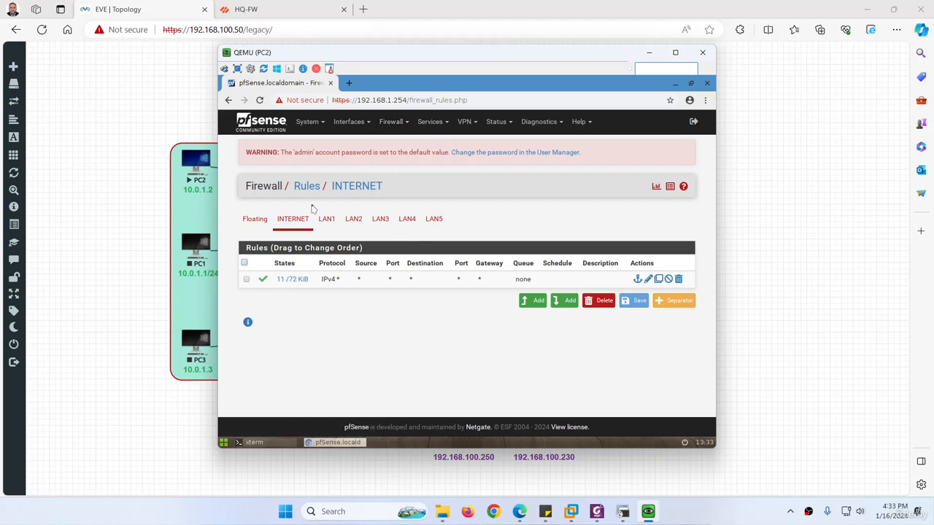
click(292, 223)
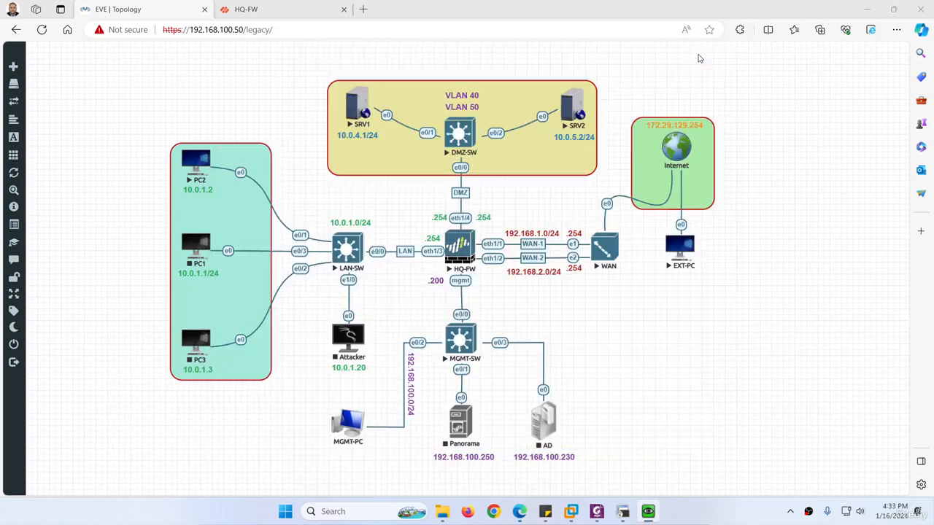
click(702, 52)
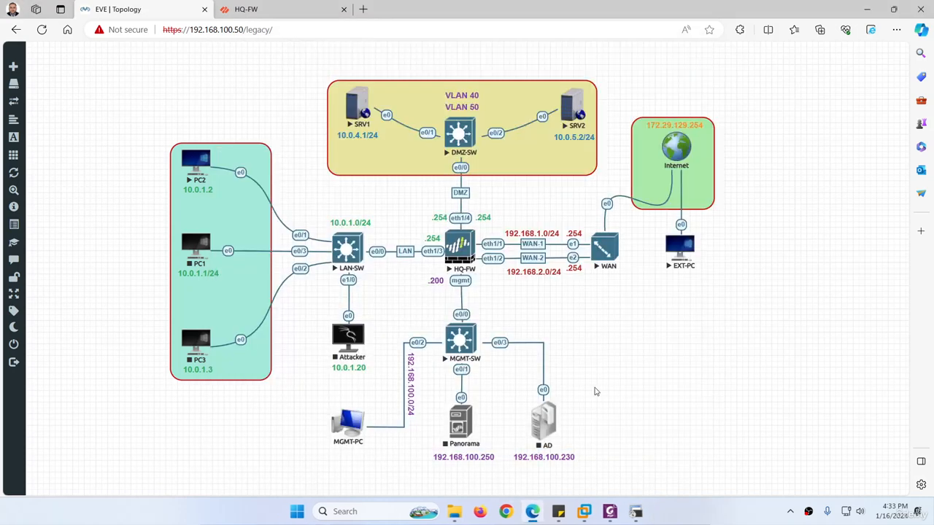
Show the lab guide PDF at page 7 with pfSense's WAN at 172.29.129.59/24.
click(604, 514)
scroll(406, 373, down, 10)
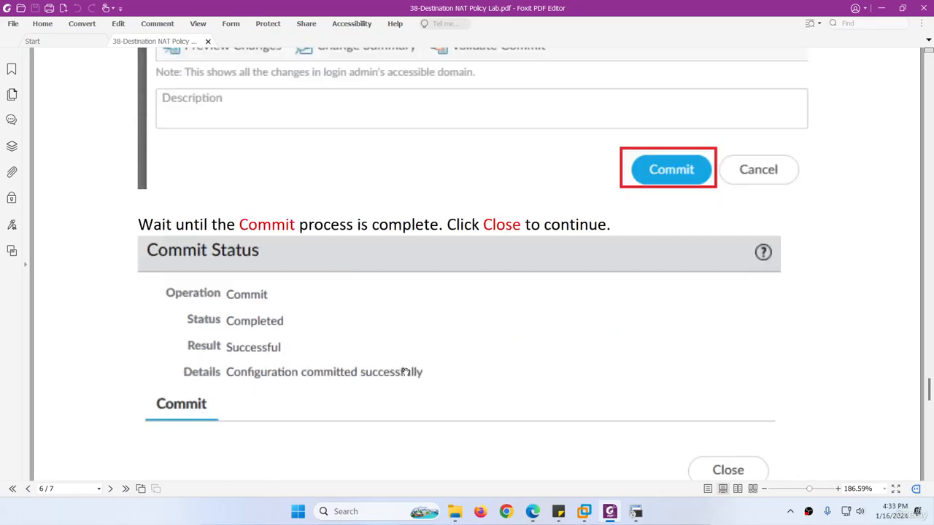
scroll(405, 372, up, 3)
scroll(406, 372, down, 13)
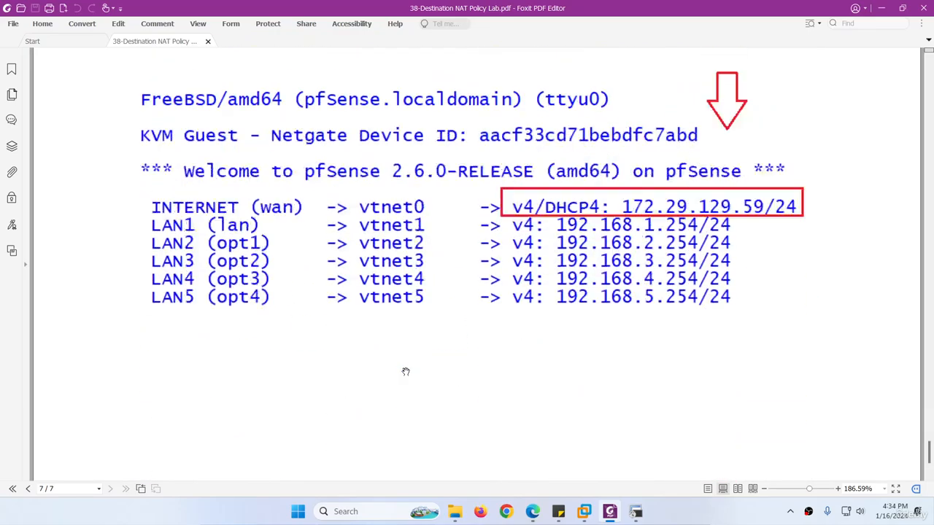